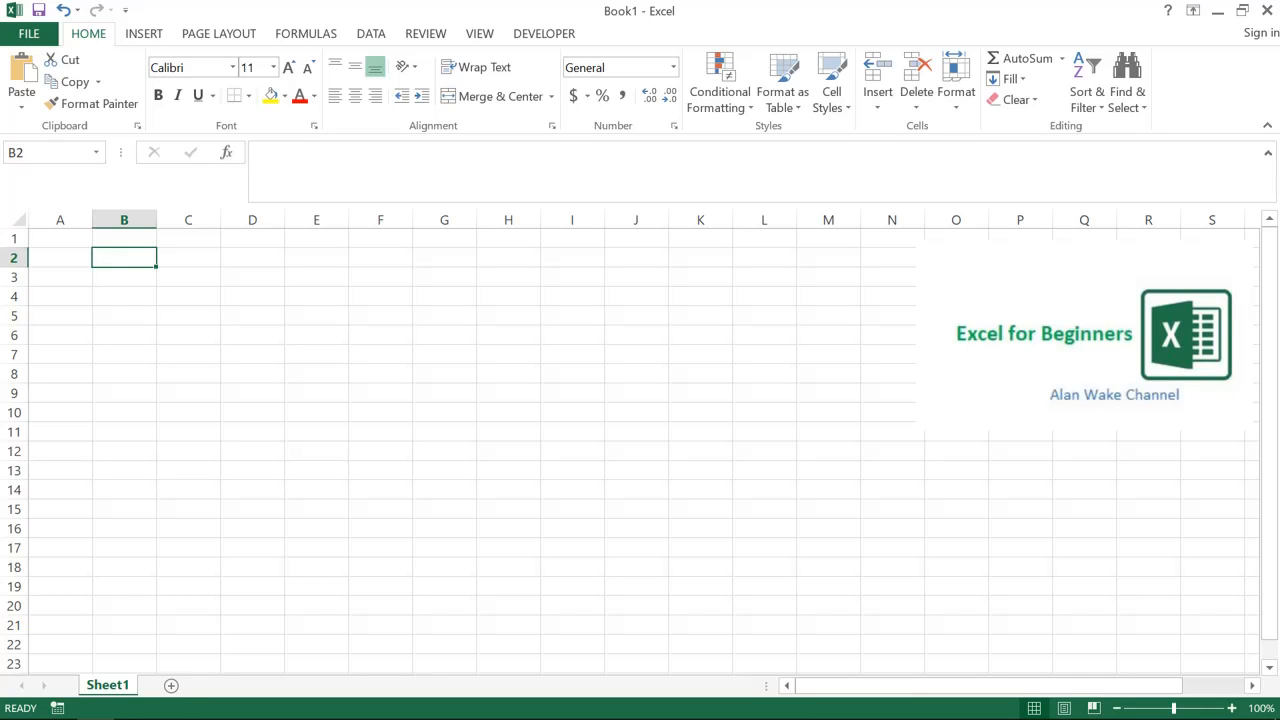
- Copy the formatting of cell B2 to cell B3 with Format Painter
key(alt)
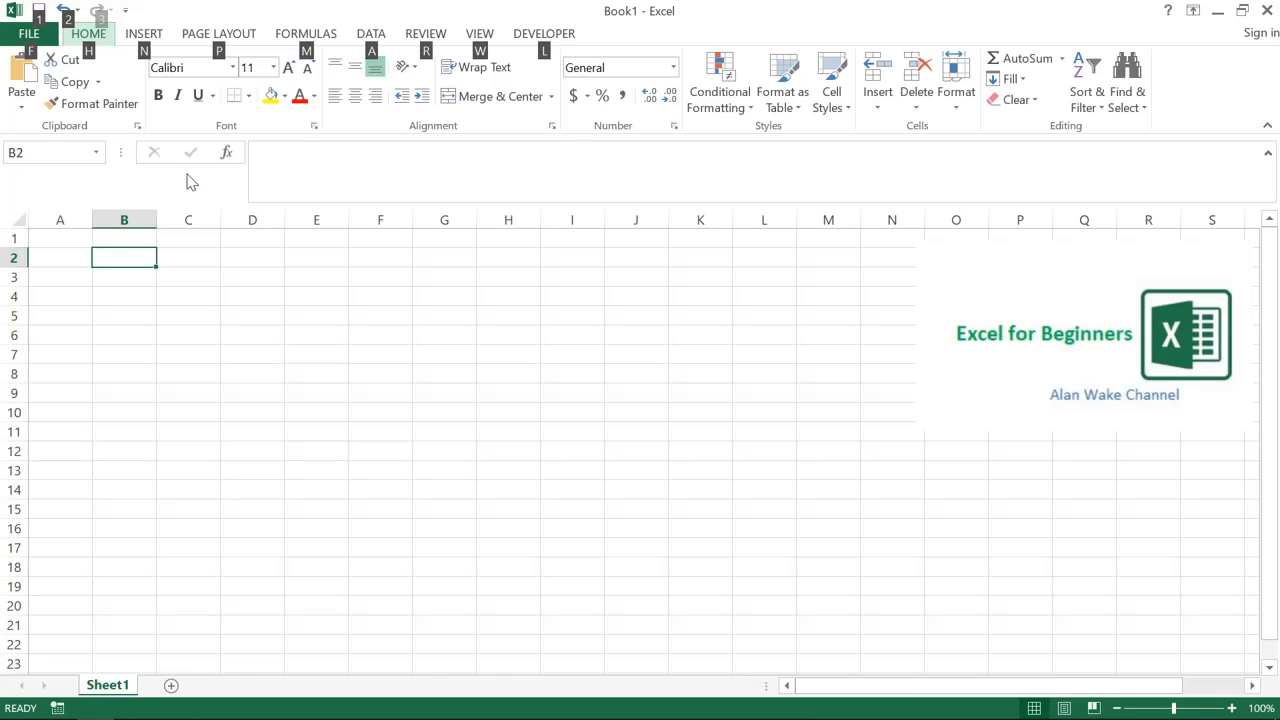
key(h)
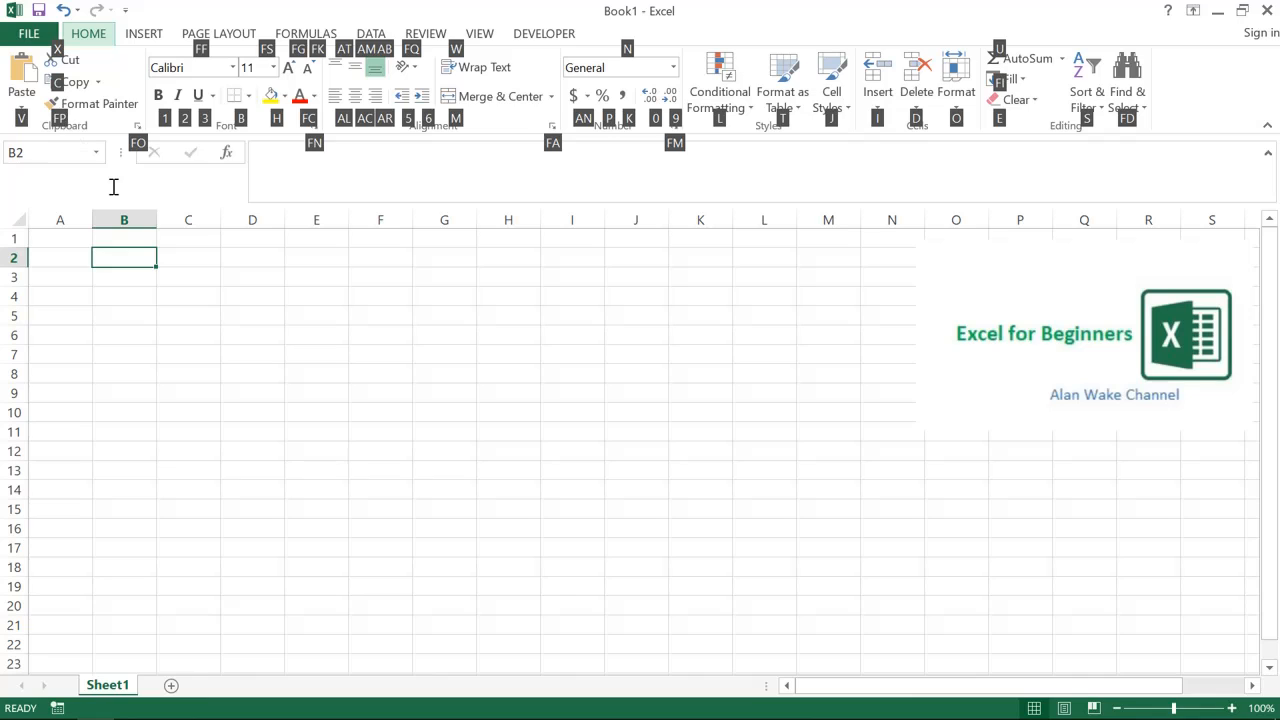
key(f)
key(p)
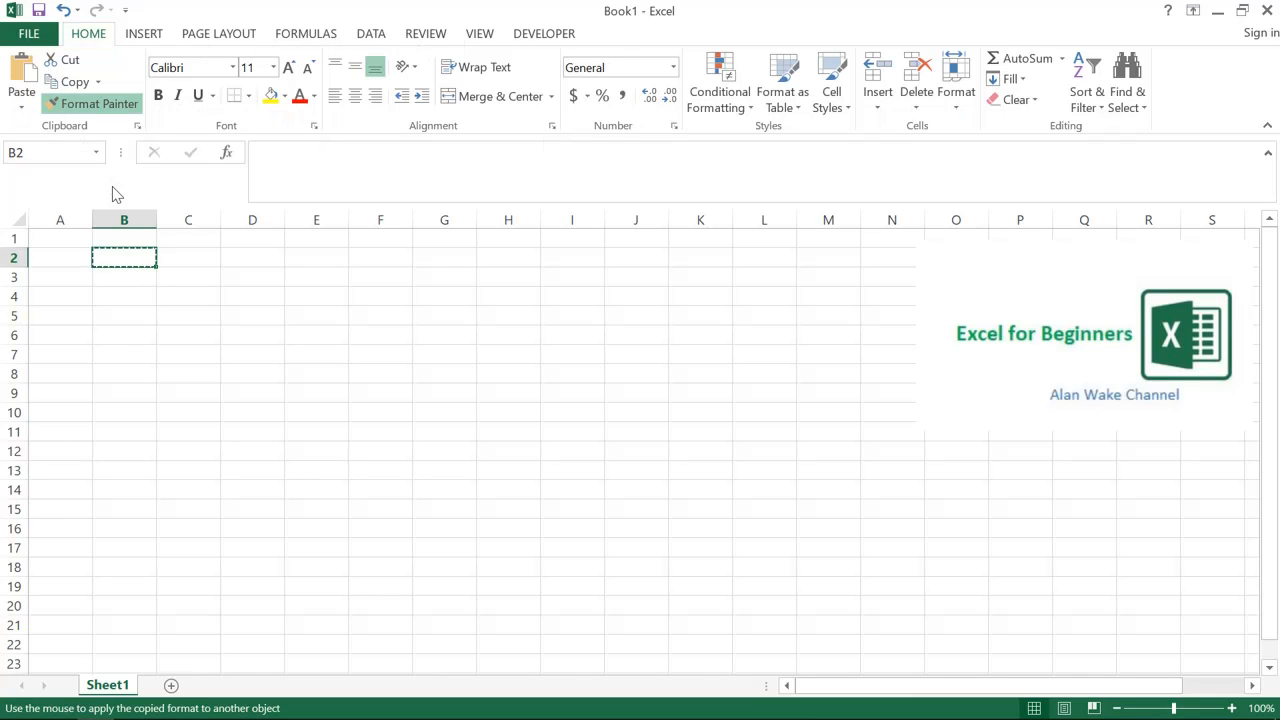
click(134, 268)
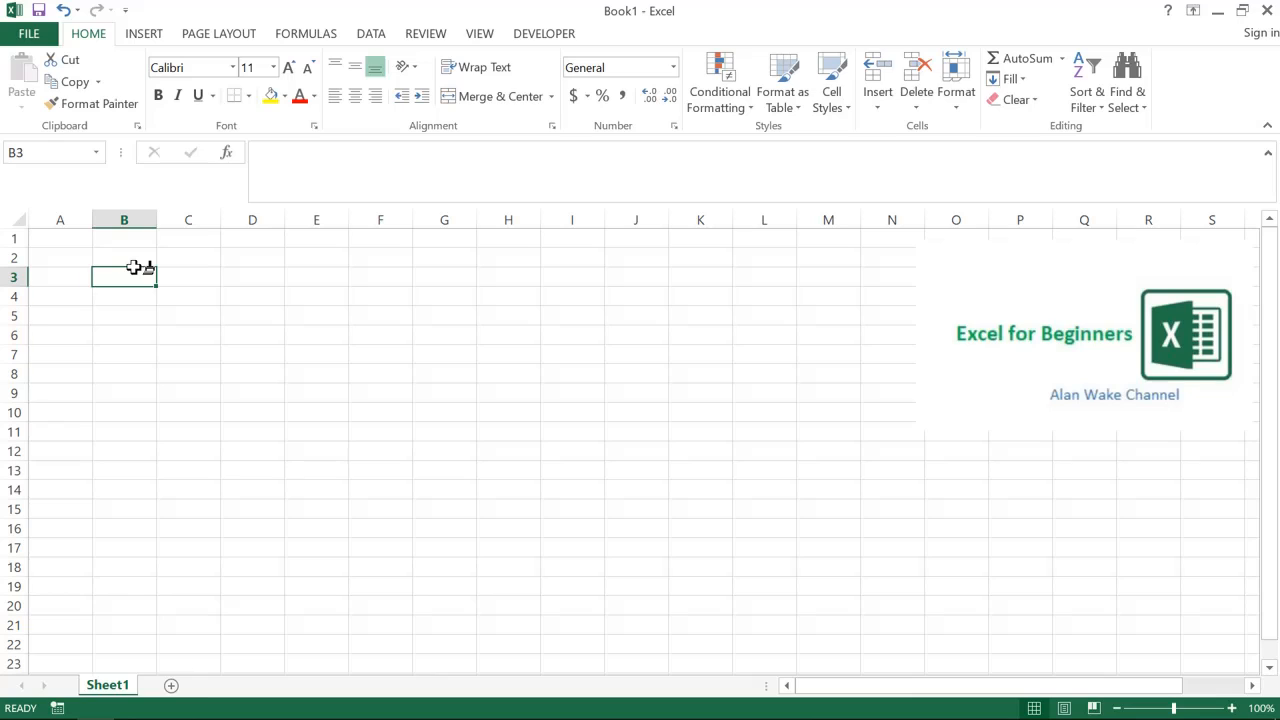
- Select the range B2:G11 and apply All Borders to it
key(Up)
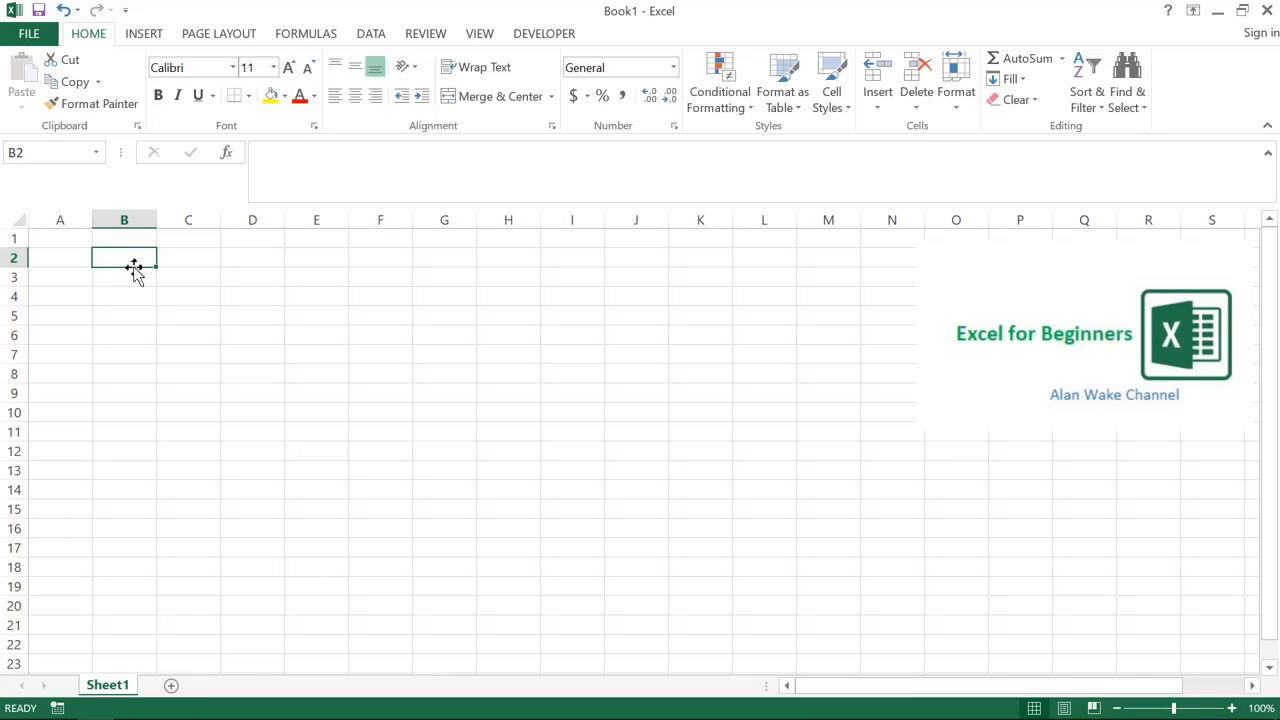
key(shift+Right)
key(shift+Right)
key(shift+Right)
key(shift+Right)
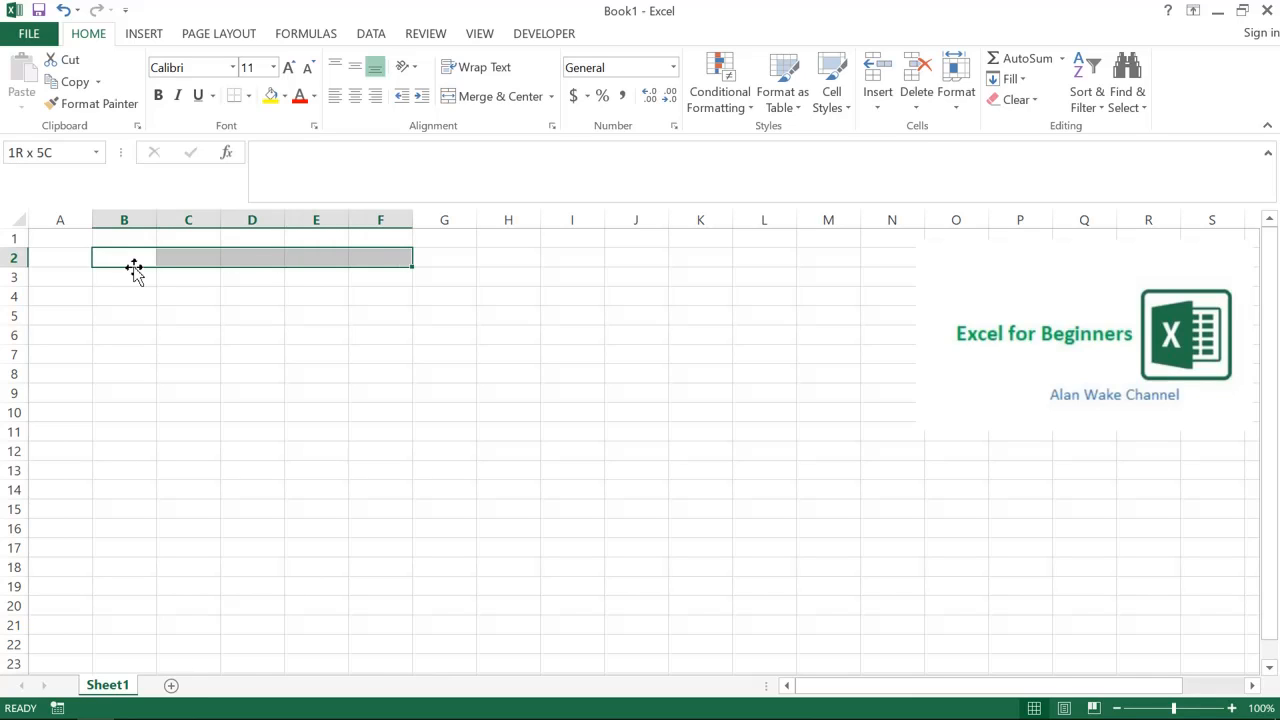
key(shift+Down)
key(shift+Down)
key(shift+Down)
key(shift+Down)
key(shift+Down)
key(shift+Down)
key(shift+Down)
key(shift+Down)
key(shift+Down)
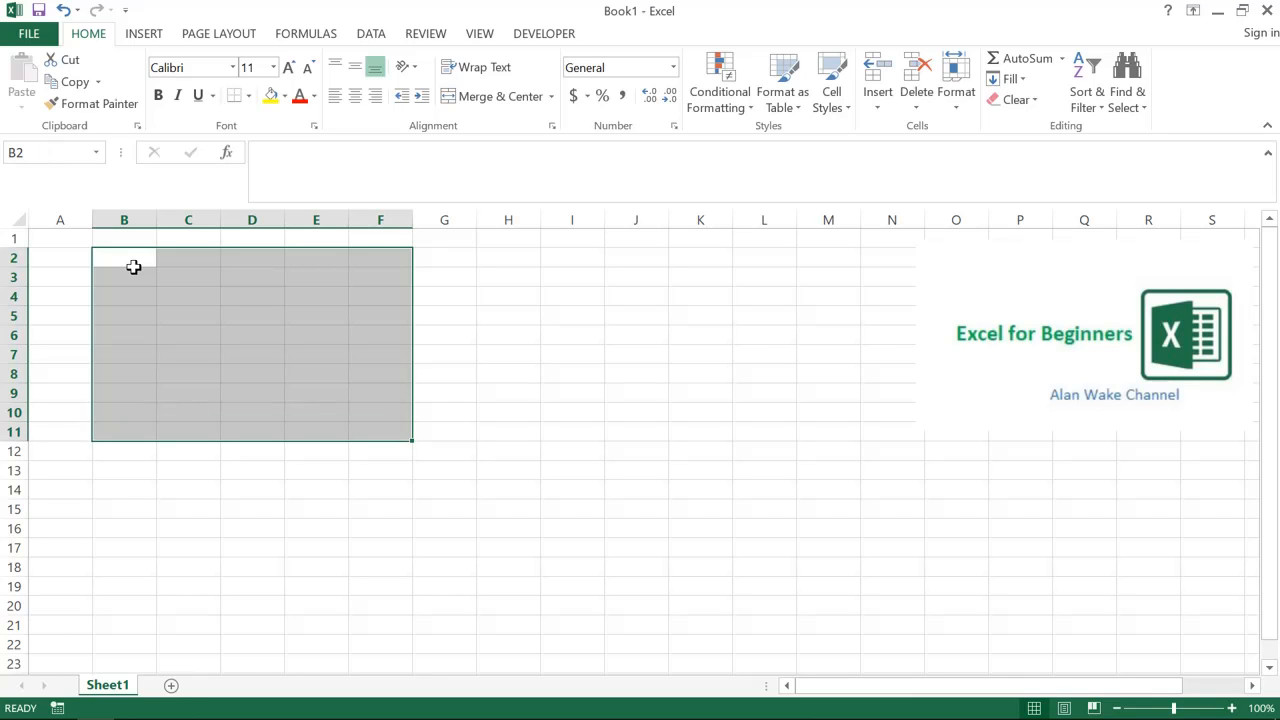
key(shift+Right)
key(shift+Right)
key(shift+Right)
key(shift+Right)
key(shift+Right)
key(shift+Right)
key(shift+Down)
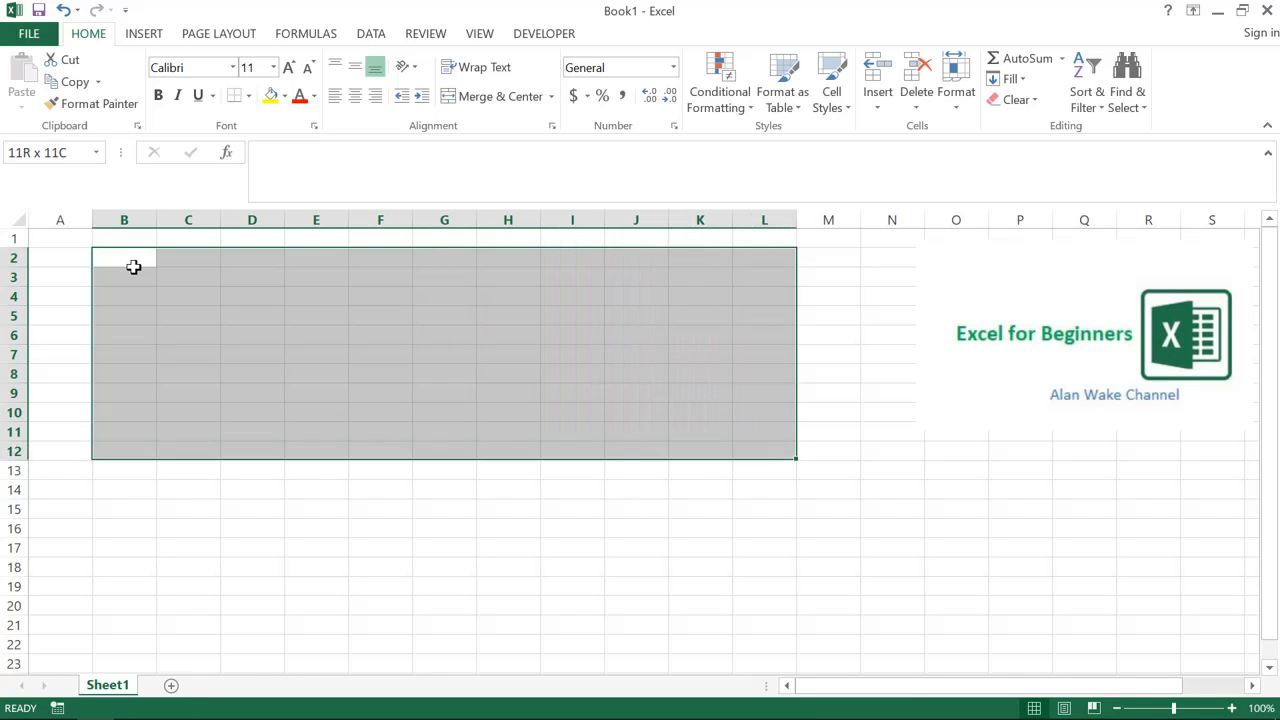
key(shift+Down)
key(shift+Down)
key(shift+Down)
key(shift+Left)
key(shift+Left)
key(shift+Left)
key(shift+Left)
key(shift+Left)
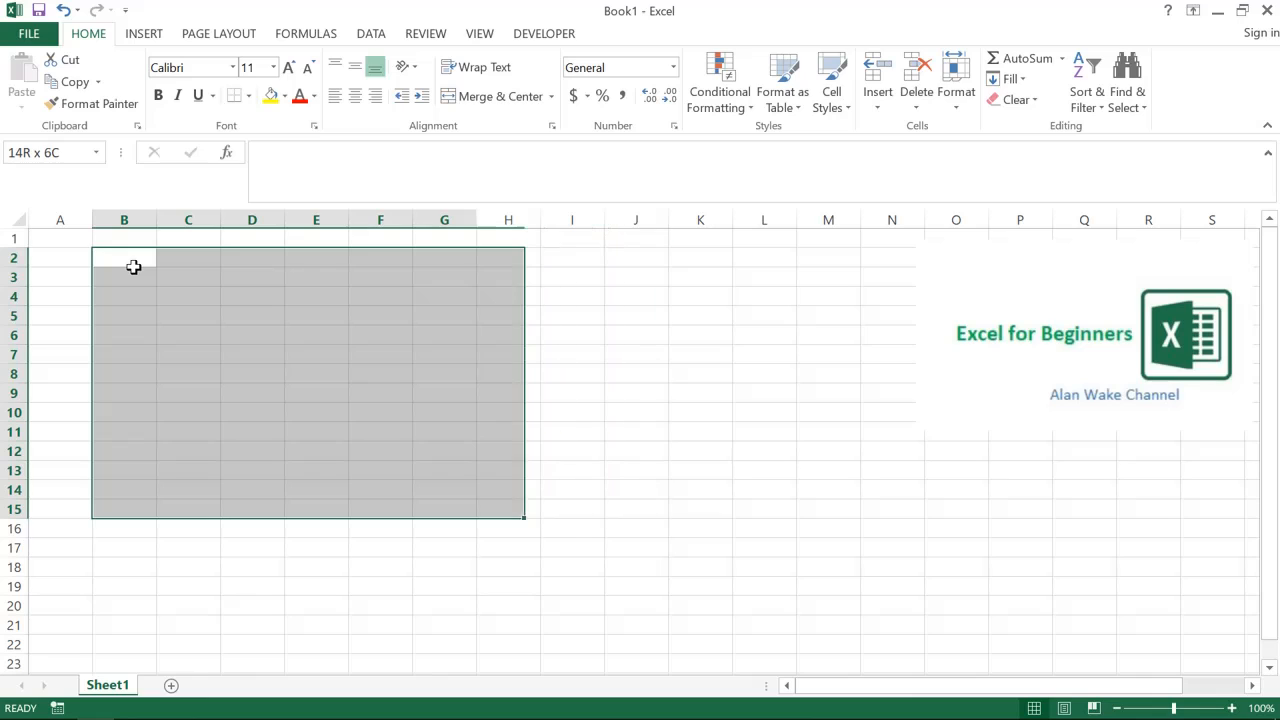
key(shift+Left)
key(shift+Left)
key(shift+Up)
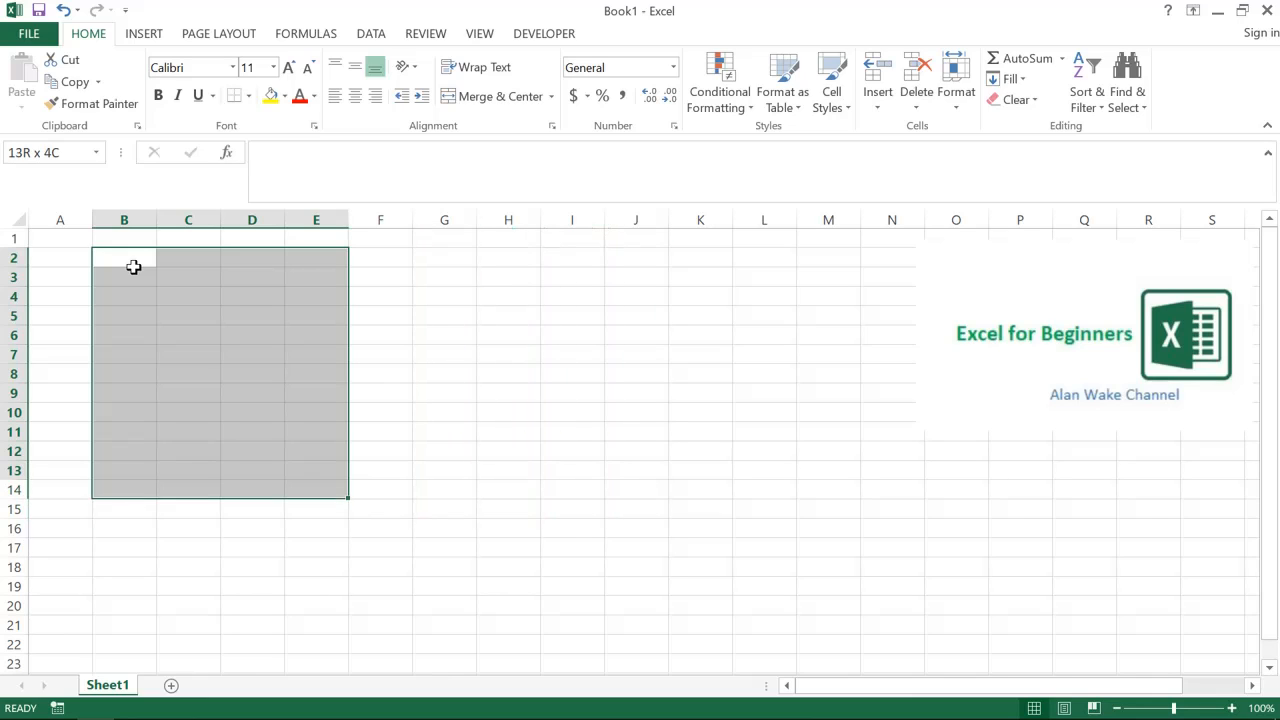
key(shift+Up)
key(shift+Up)
key(shift+Up)
key(shift+Up)
key(shift+Up)
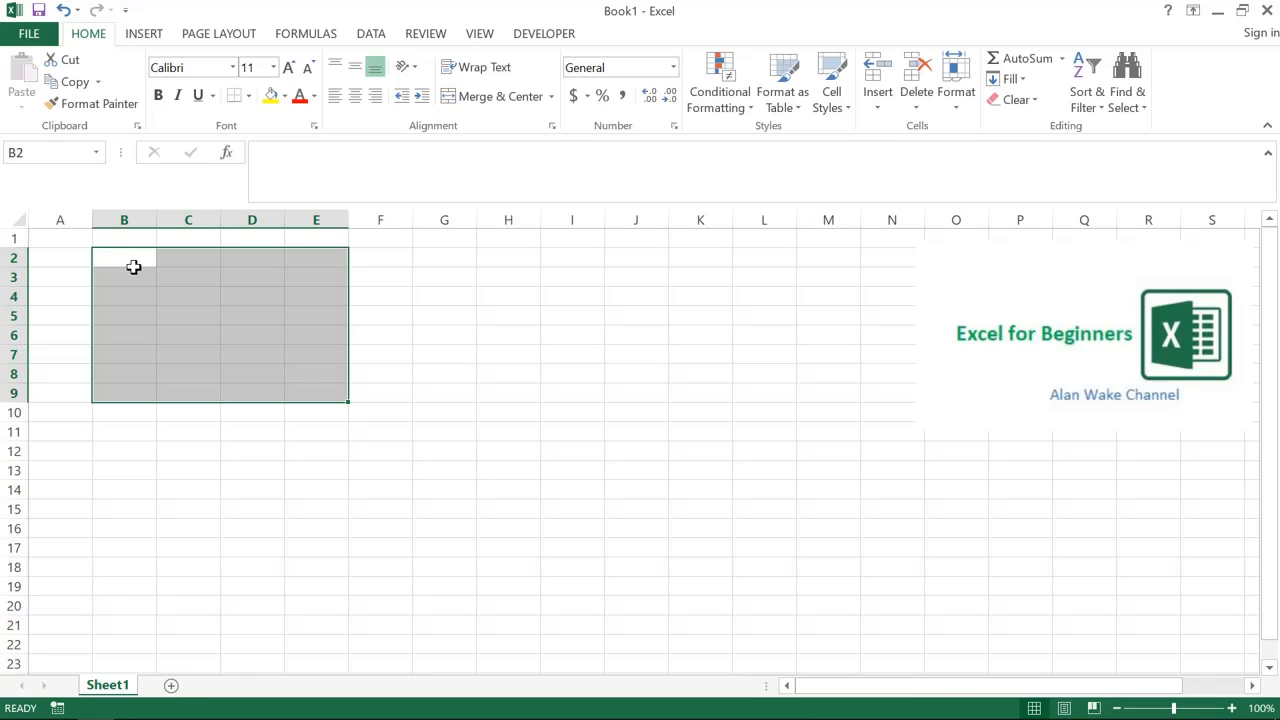
key(shift+Right)
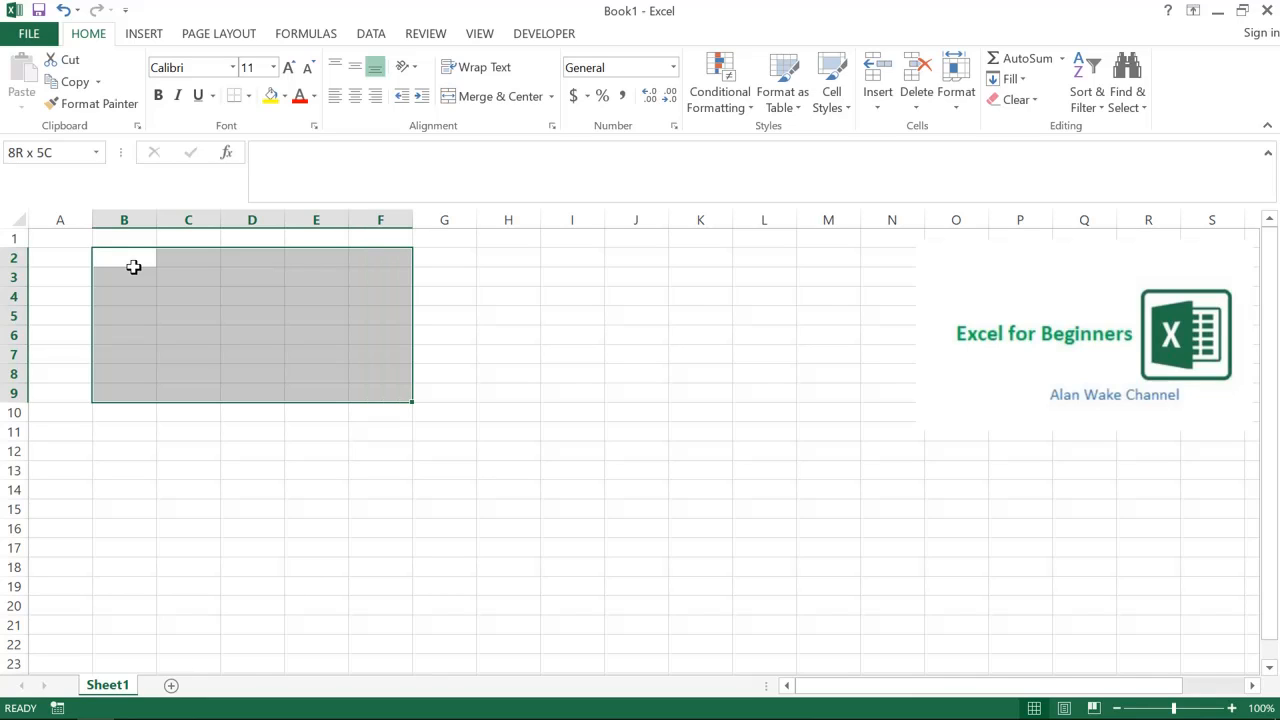
key(shift+Right)
key(shift+Down)
key(shift+Down)
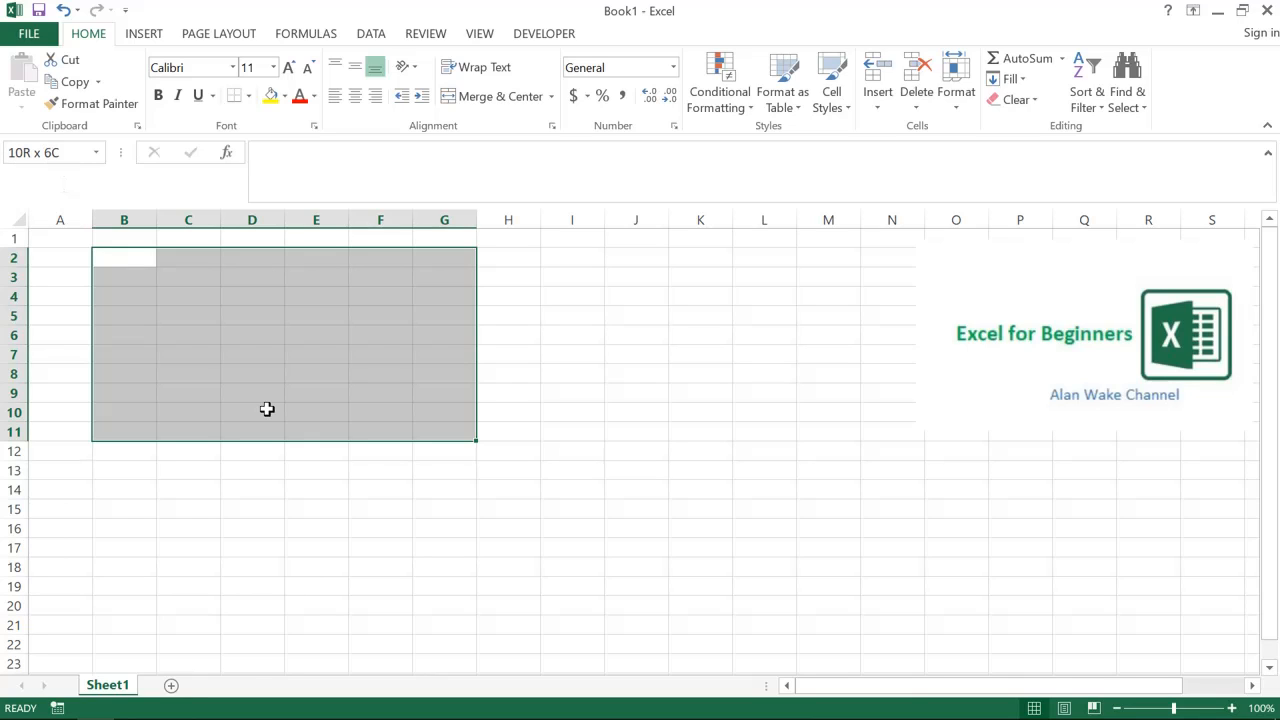
drag(267, 409, 267, 409)
key(alt)
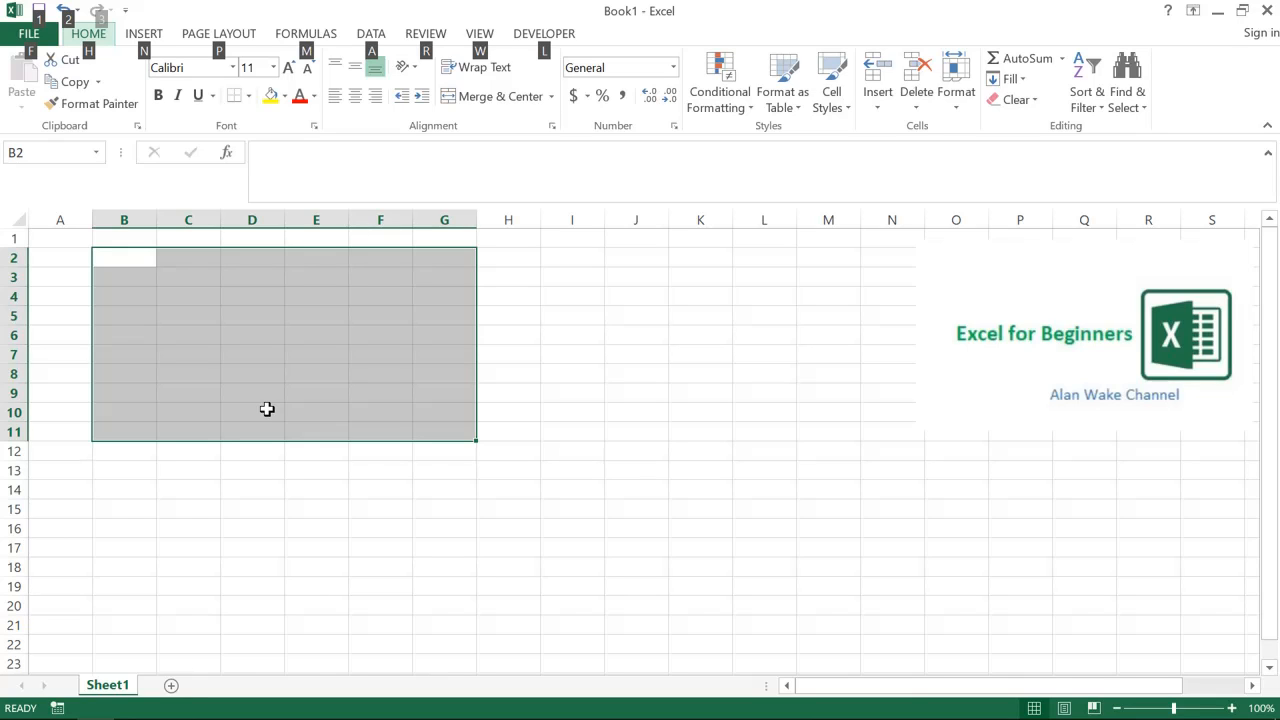
key(h)
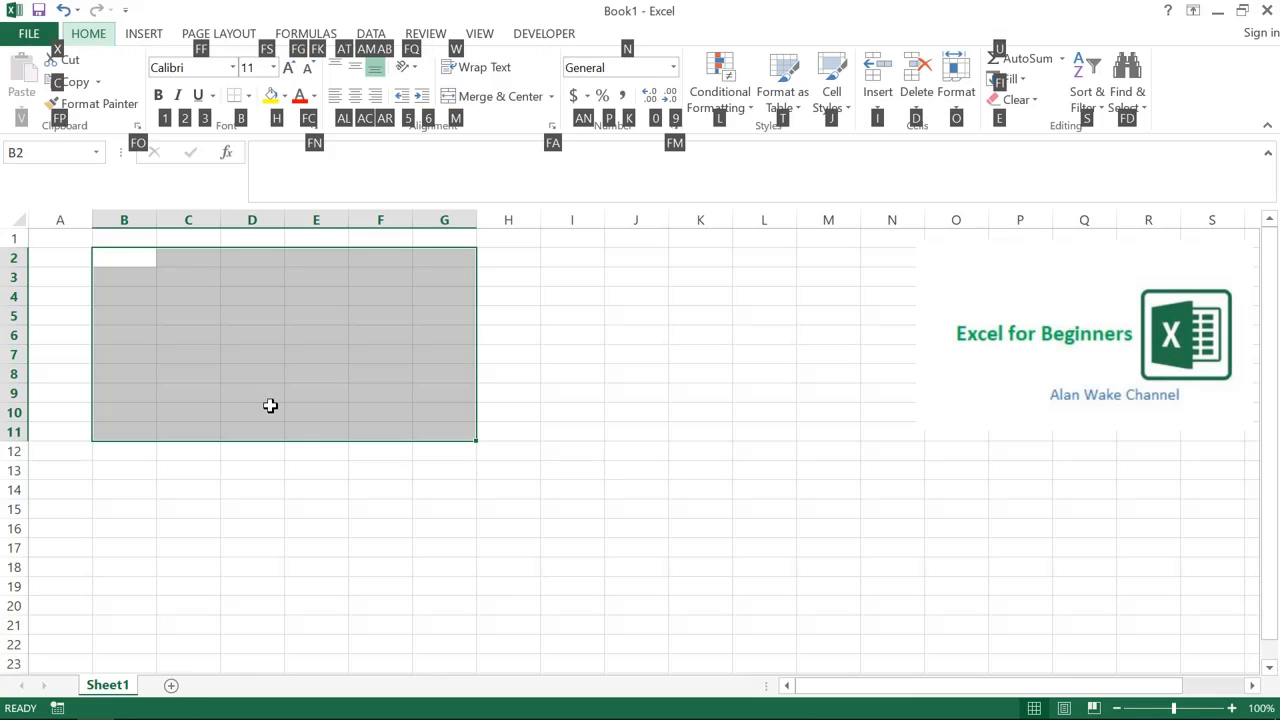
key(b)
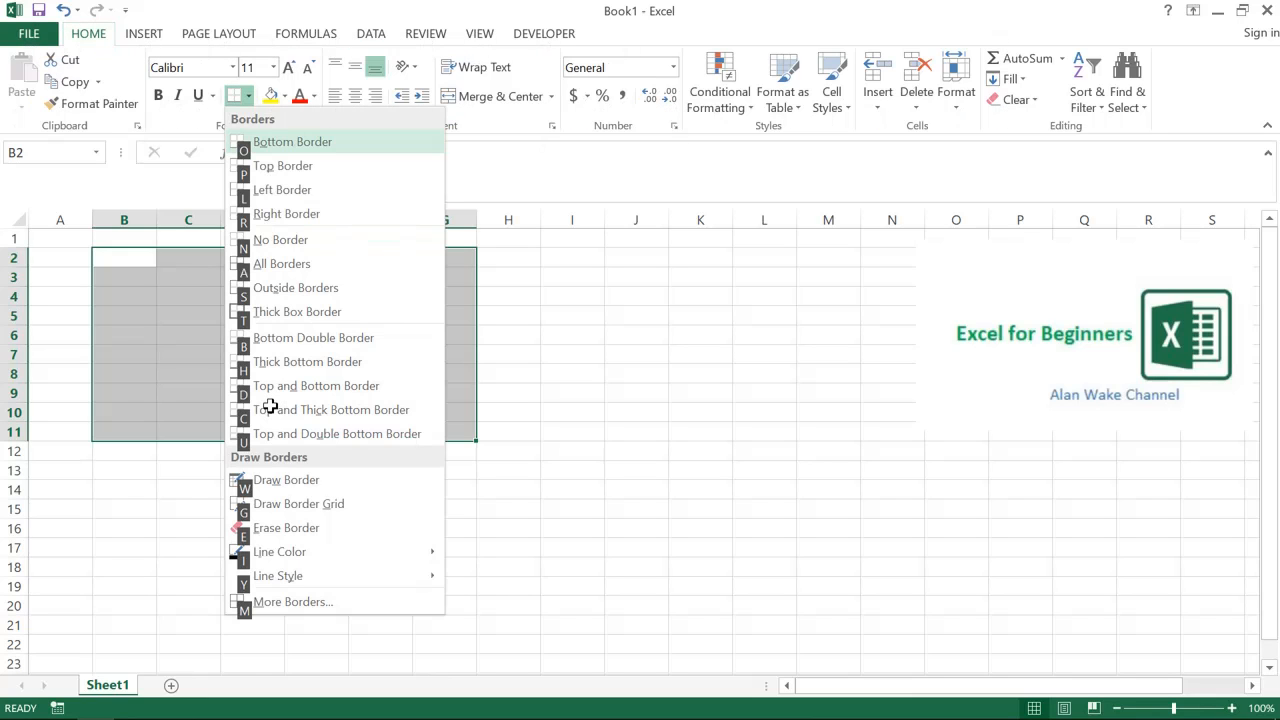
key(a)
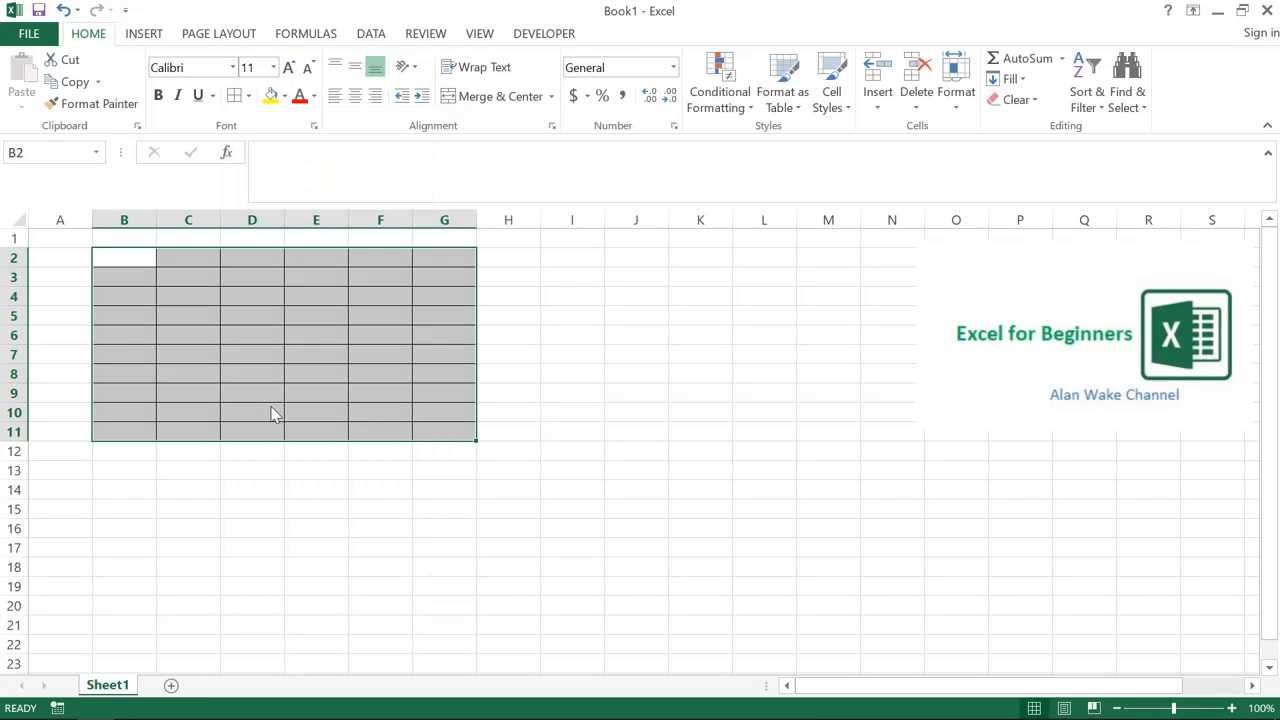
- Enter the note "Alt>H>B>A" in cell I2
key(Right)
key(Right)
key(Right)
key(Right)
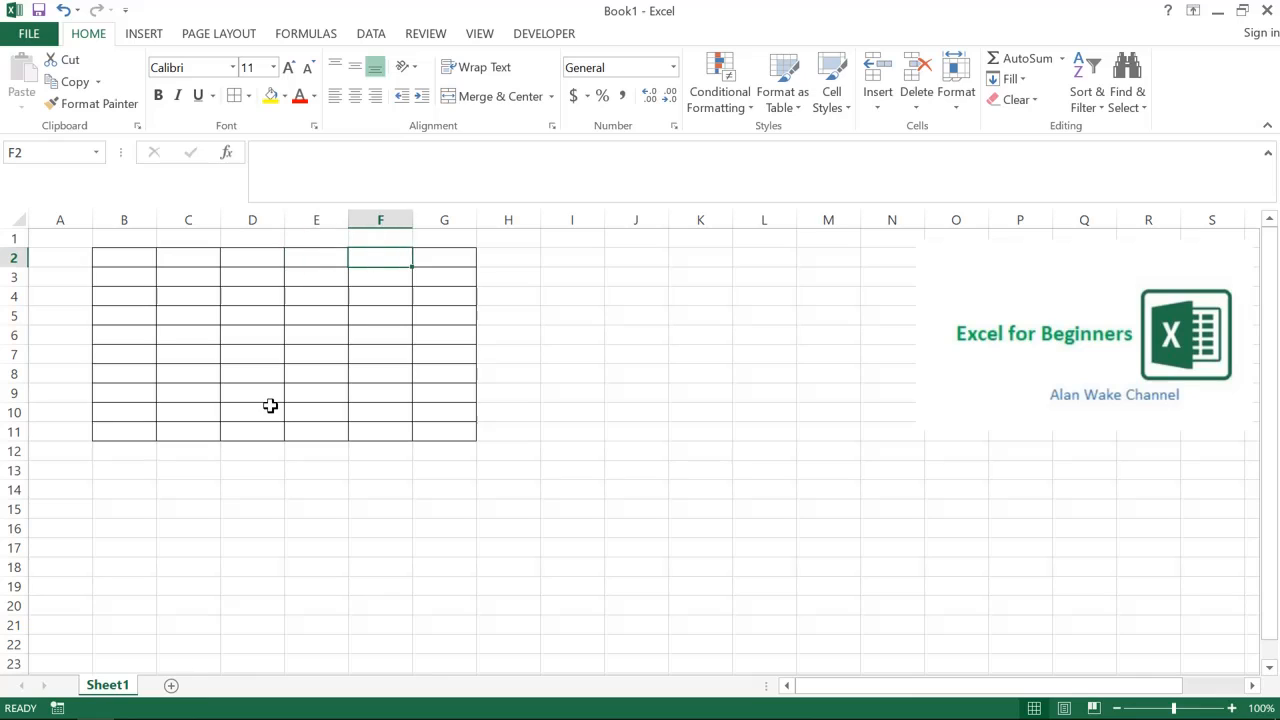
key(Right)
key(Right)
key(Right)
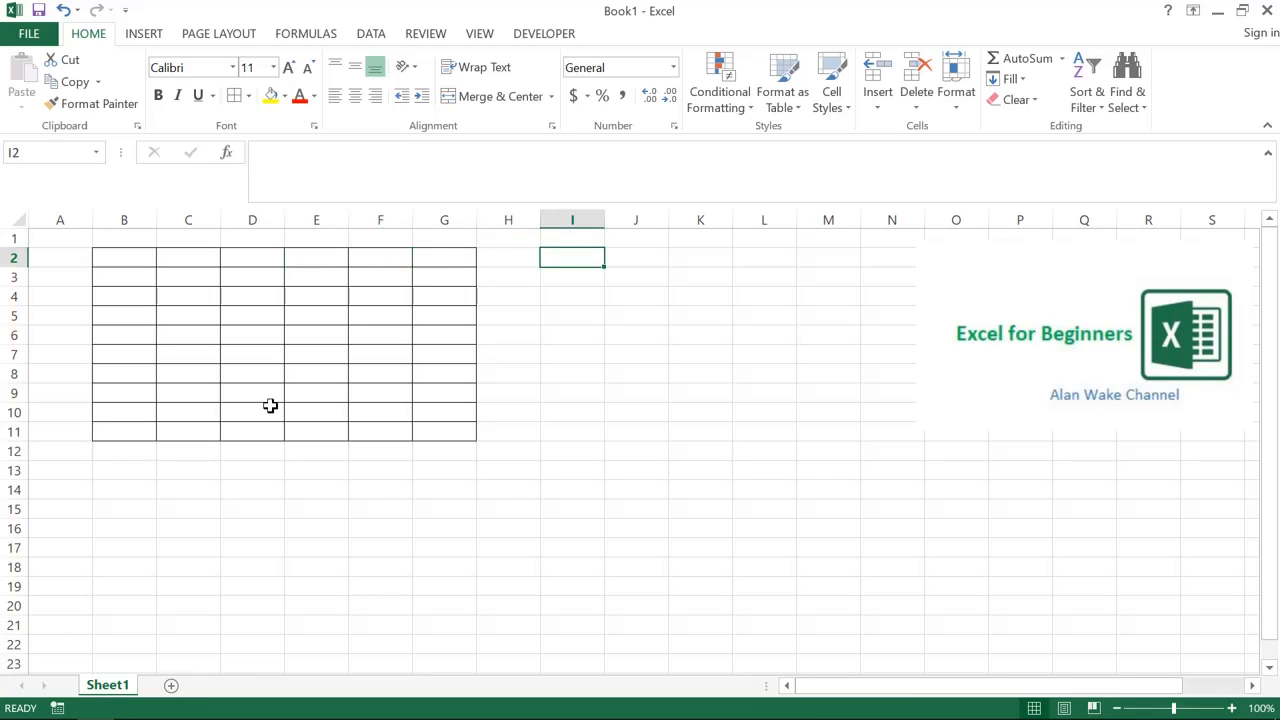
text(Alt)
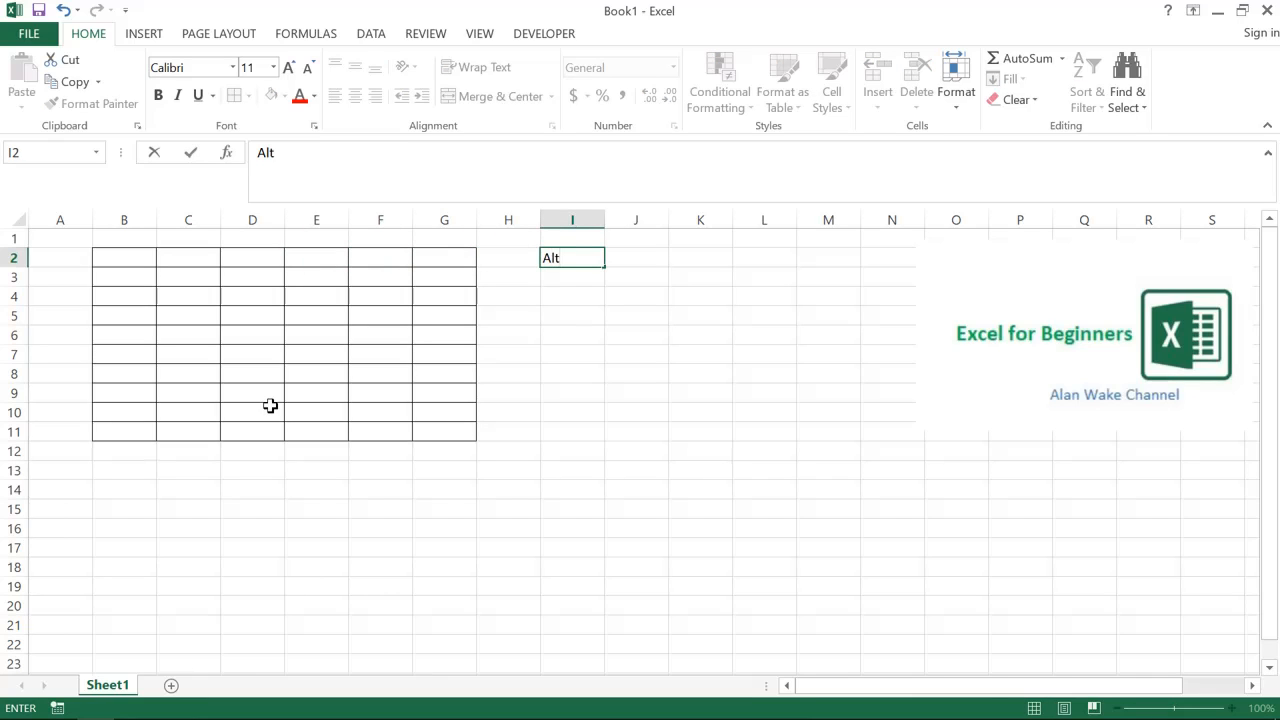
text(+)
text(H)
text(>B>A)
key(Return)
- Select the range I7:L11 and apply All Borders to it
key(Down)
key(Down)
key(Down)
key(Down)
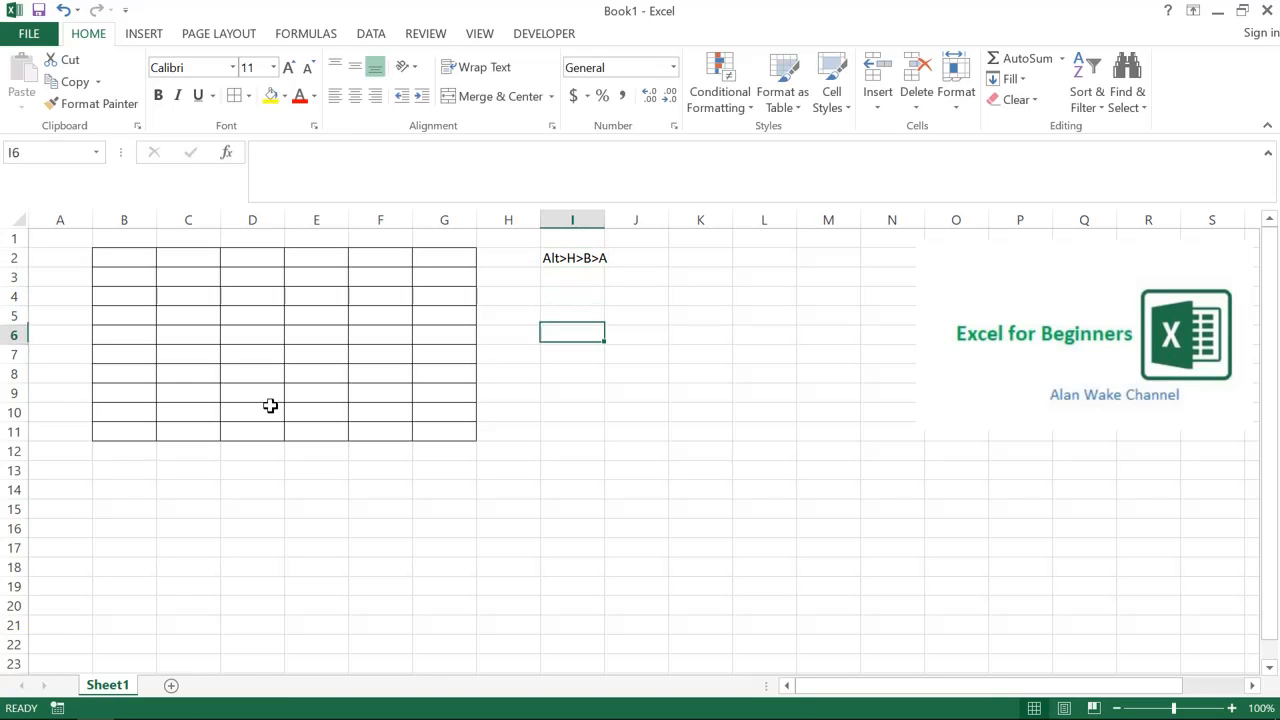
key(shift+Right)
key(shift+Right)
key(shift+Right)
key(shift+Down)
key(shift+Down)
key(shift+Down)
key(shift+Down)
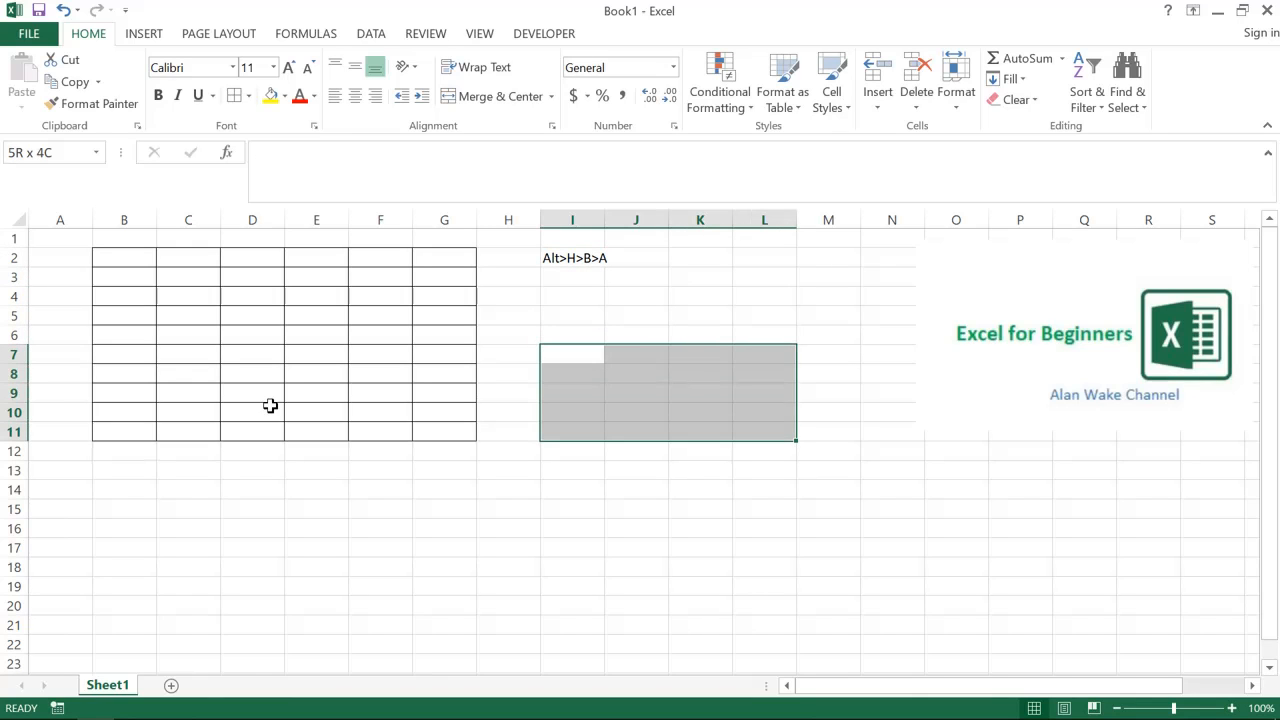
key(alt)
key(h)
key(b)
key(a)
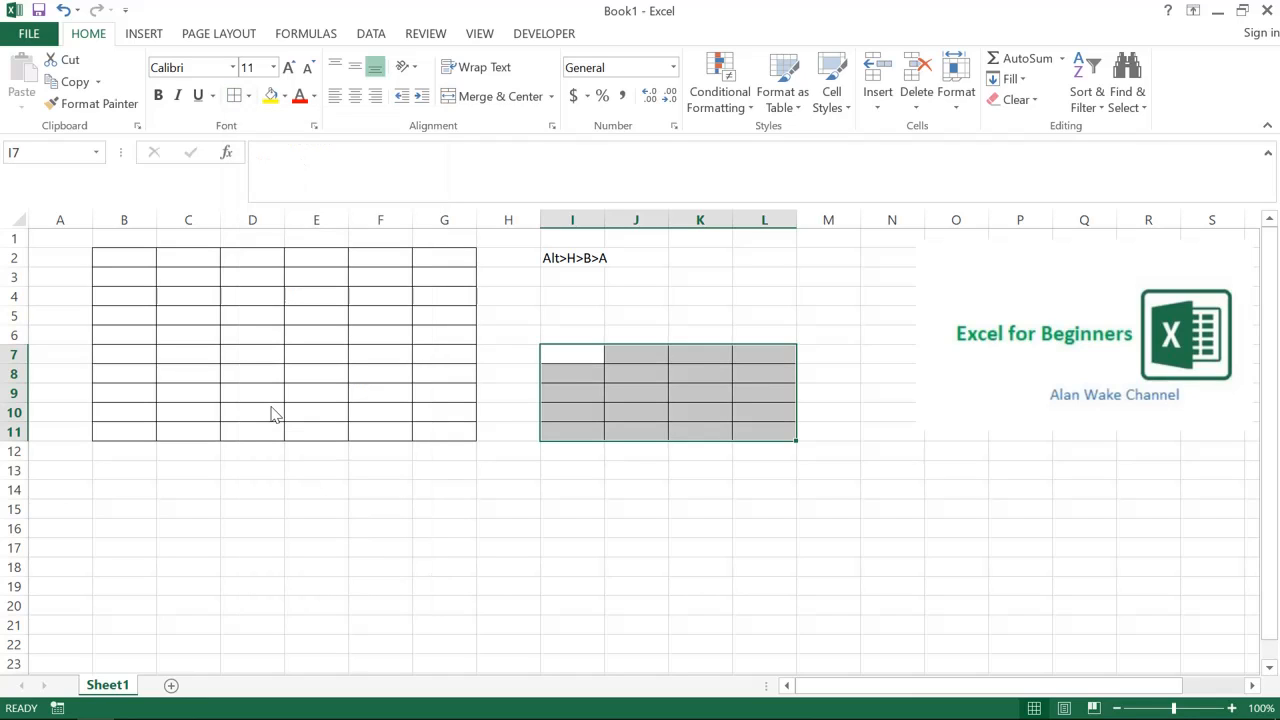
- Clear the note from cell I2
key(Up)
key(Up)
key(Up)
key(Up)
key(Up)
key(Up)
key(Down)
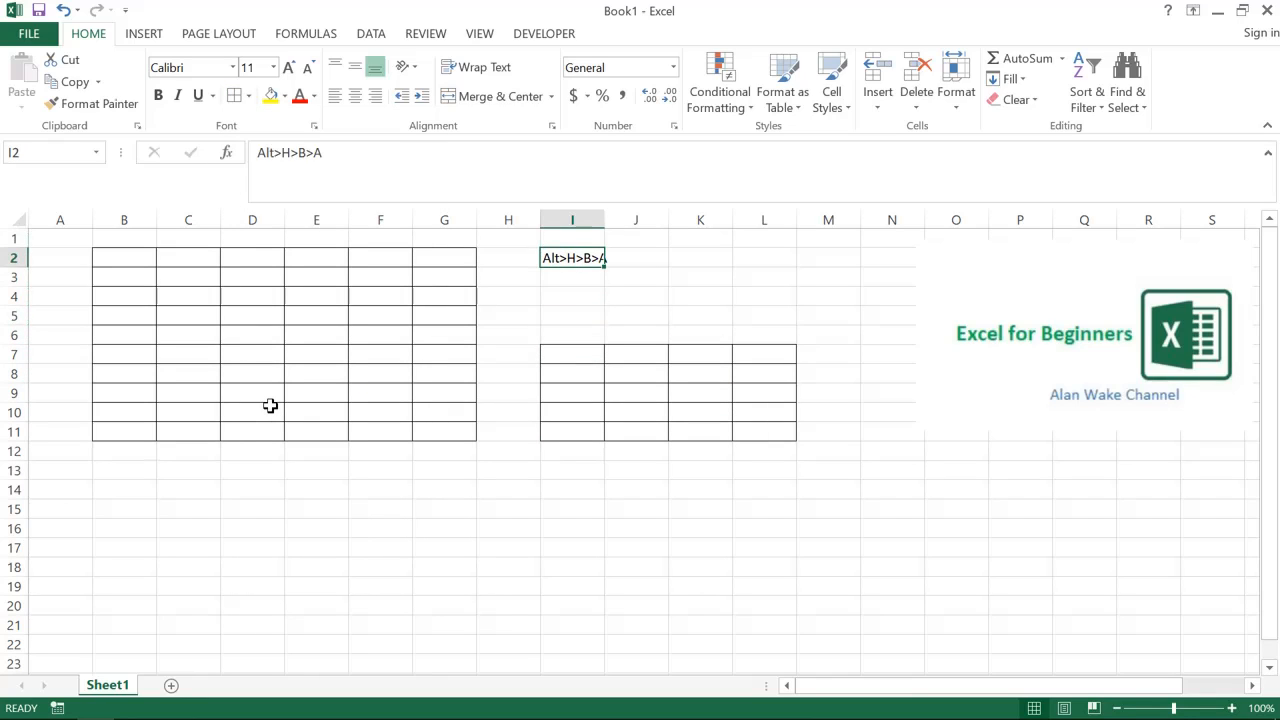
key(Delete)
key(Down)
key(Down)
key(Down)
key(Down)
key(Down)
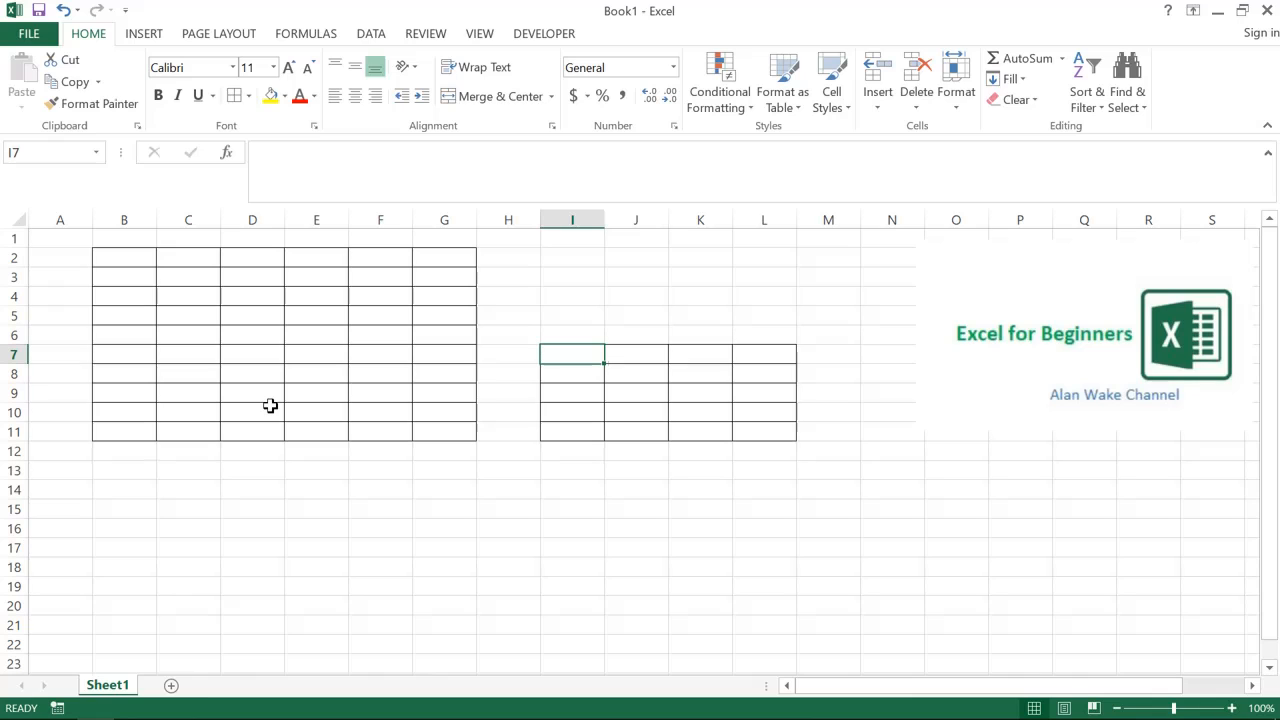
key(shift+Right)
key(shift+Right)
key(shift+Right)
- Enter "Heading 1" in cell B2 and fill the series across to G2, ending with "Heading 6"
key(Up)
key(Up)
key(Left)
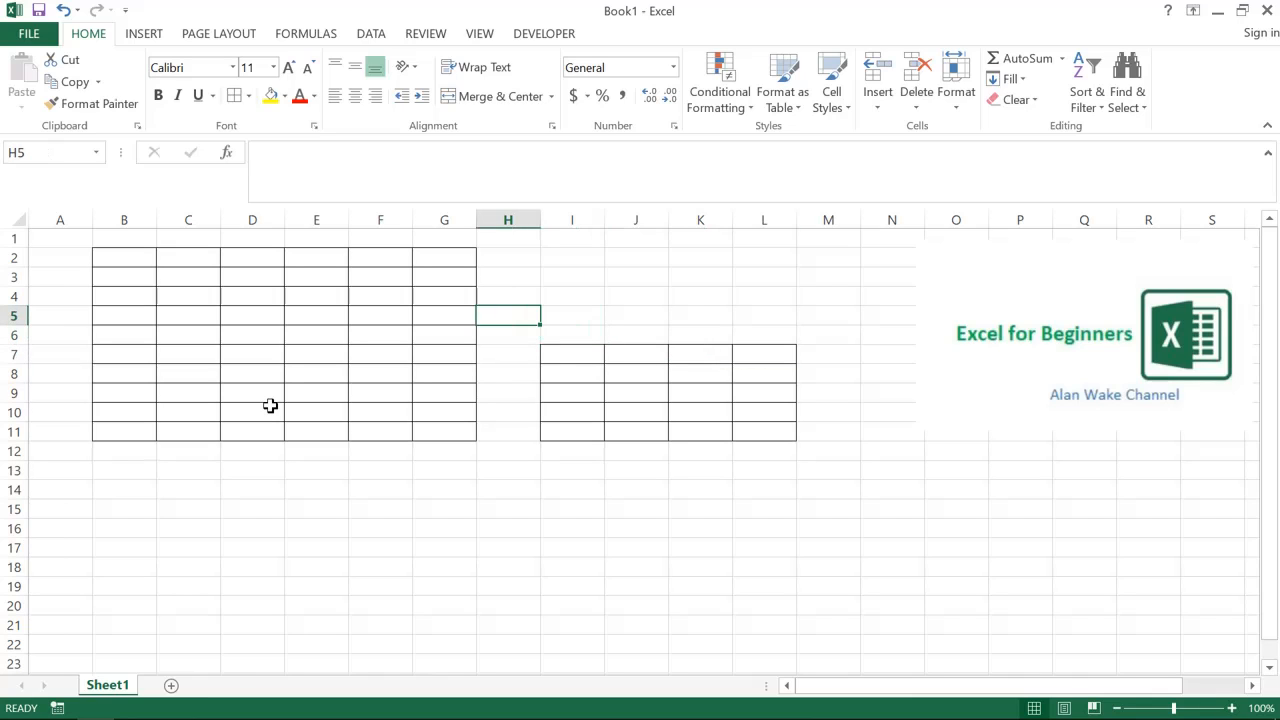
key(Left)
key(Left)
key(Up)
key(Up)
key(Up)
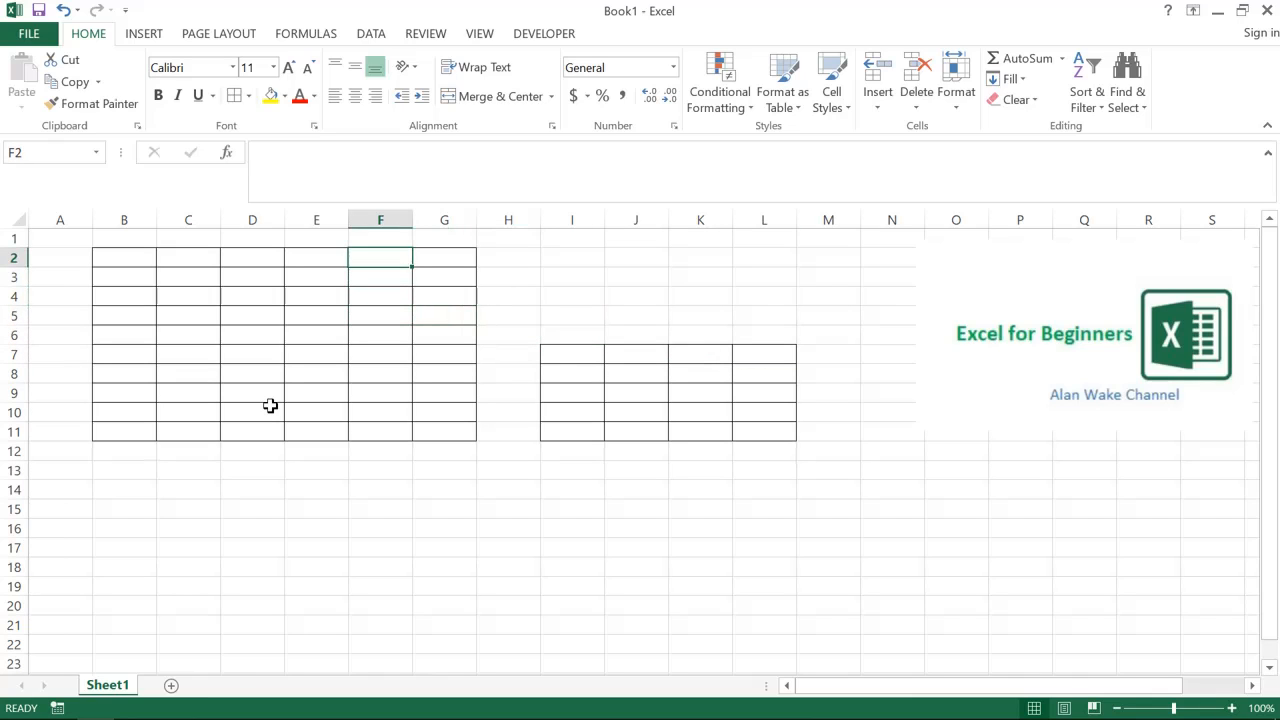
key(Left)
key(Left)
key(Left)
key(Left)
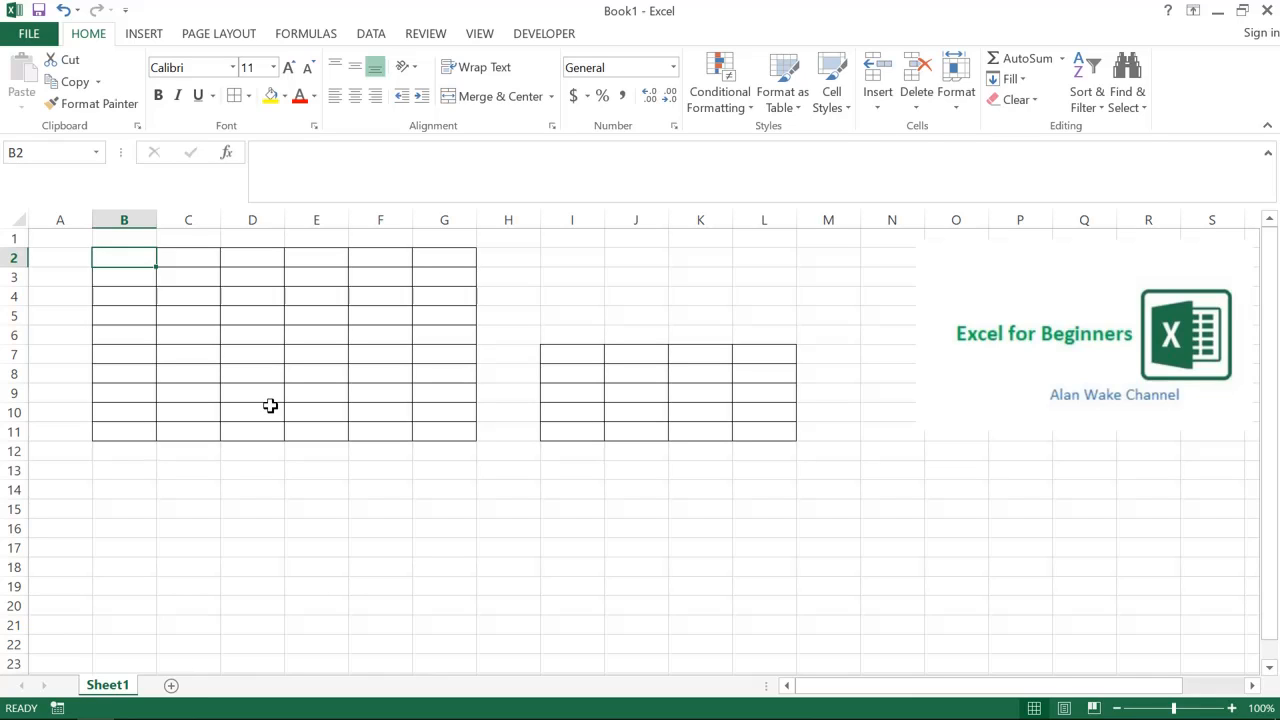
text(Hea)
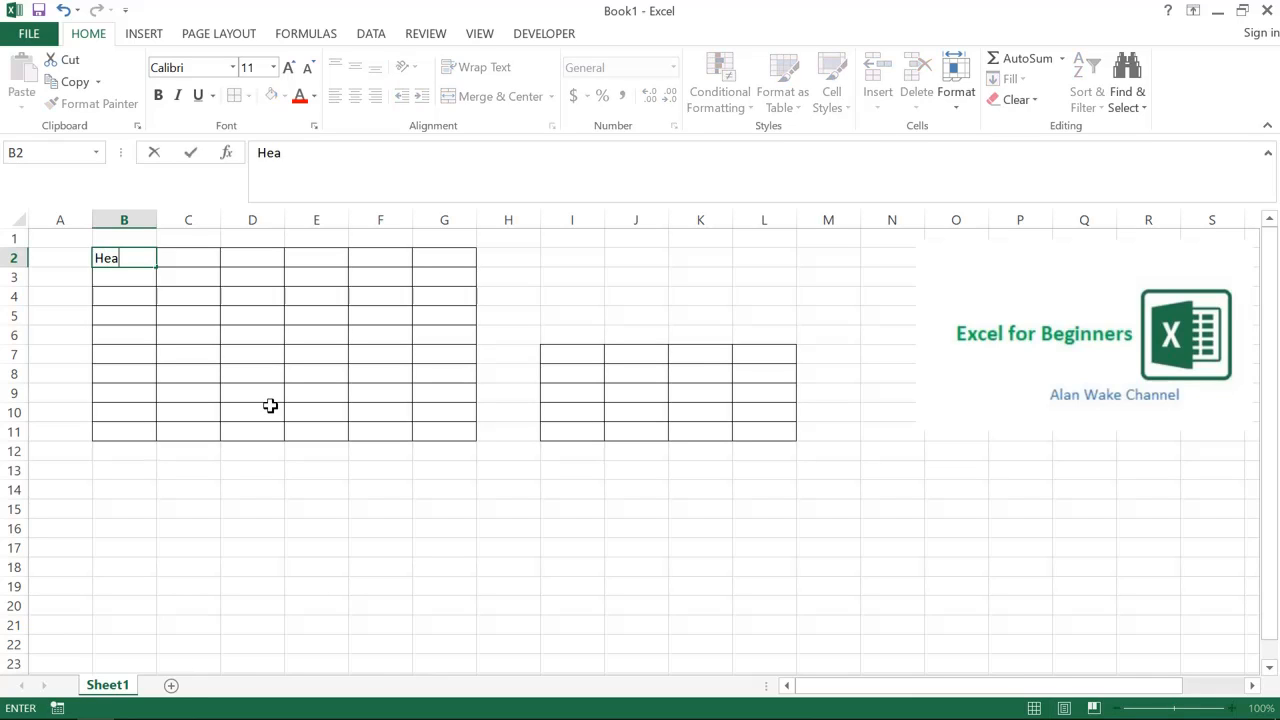
text(ding 1)
key(Return)
key(Up)
drag(157, 265, 456, 266)
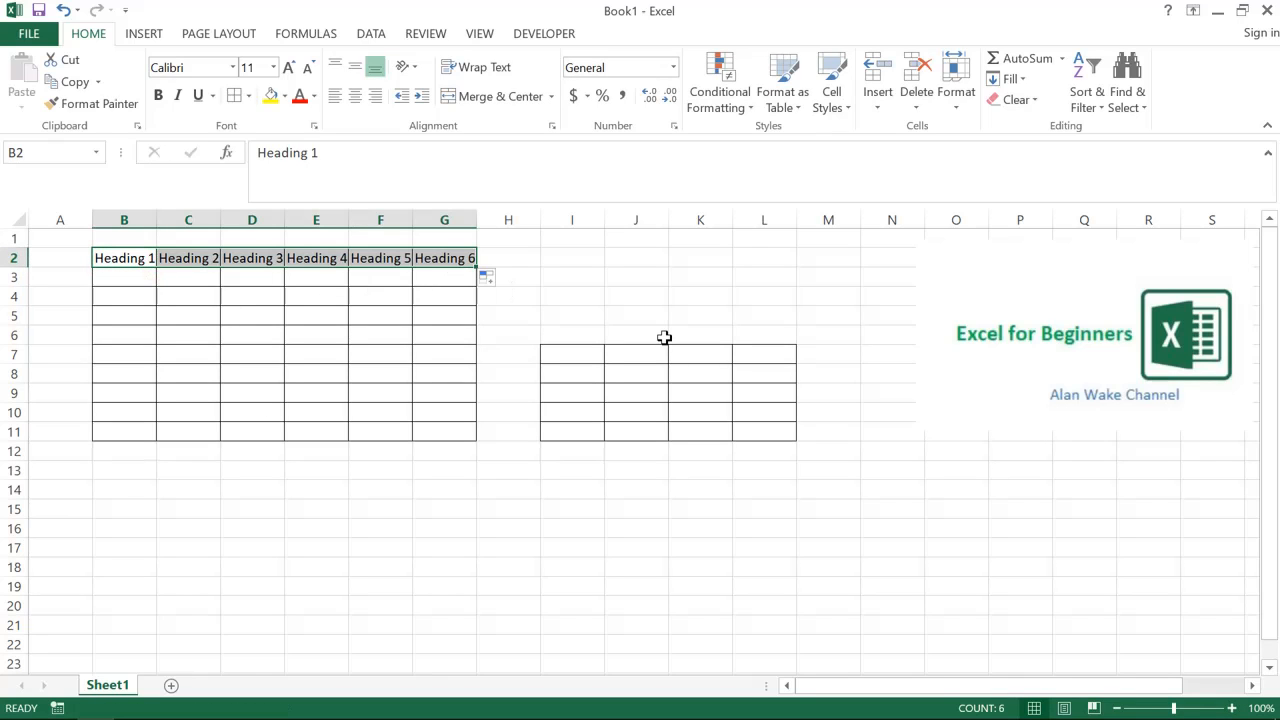
- AutoFit the widths of columns B to G to the headings in row 2
key(alt+o)
key(c)
key(a)
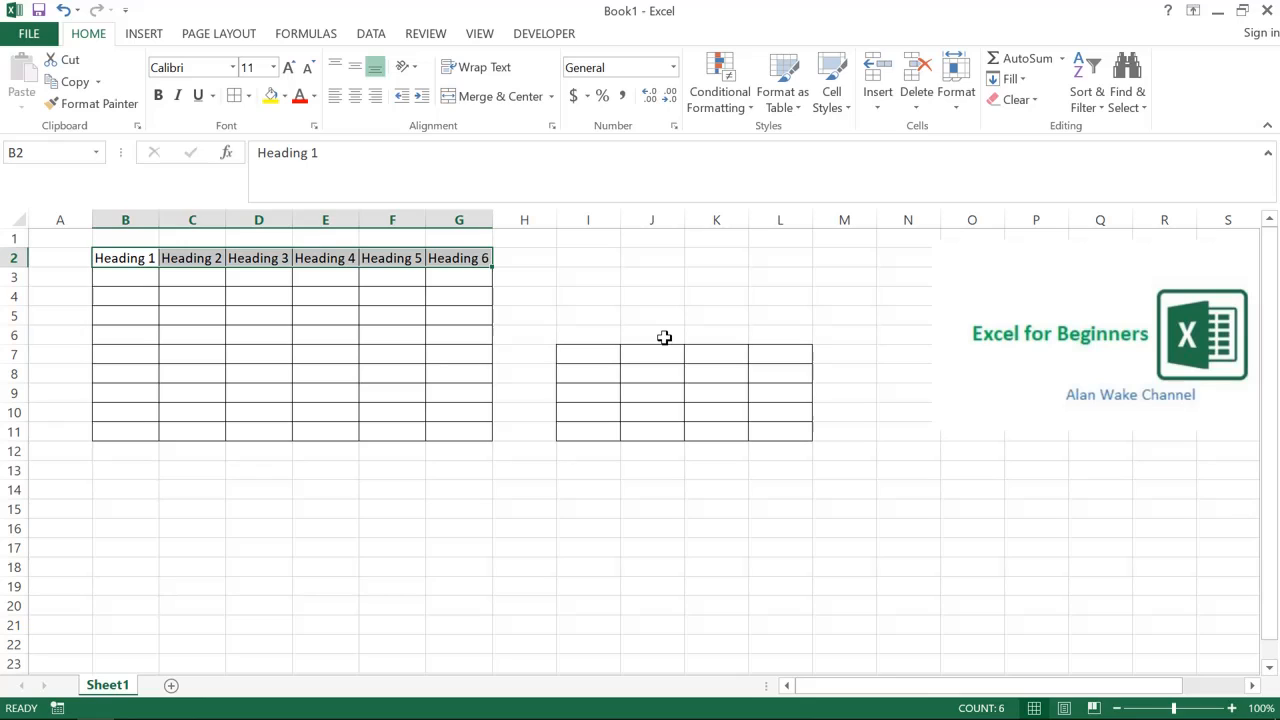
- Replace the heading in cell B2 with "SLNO"
key(Down)
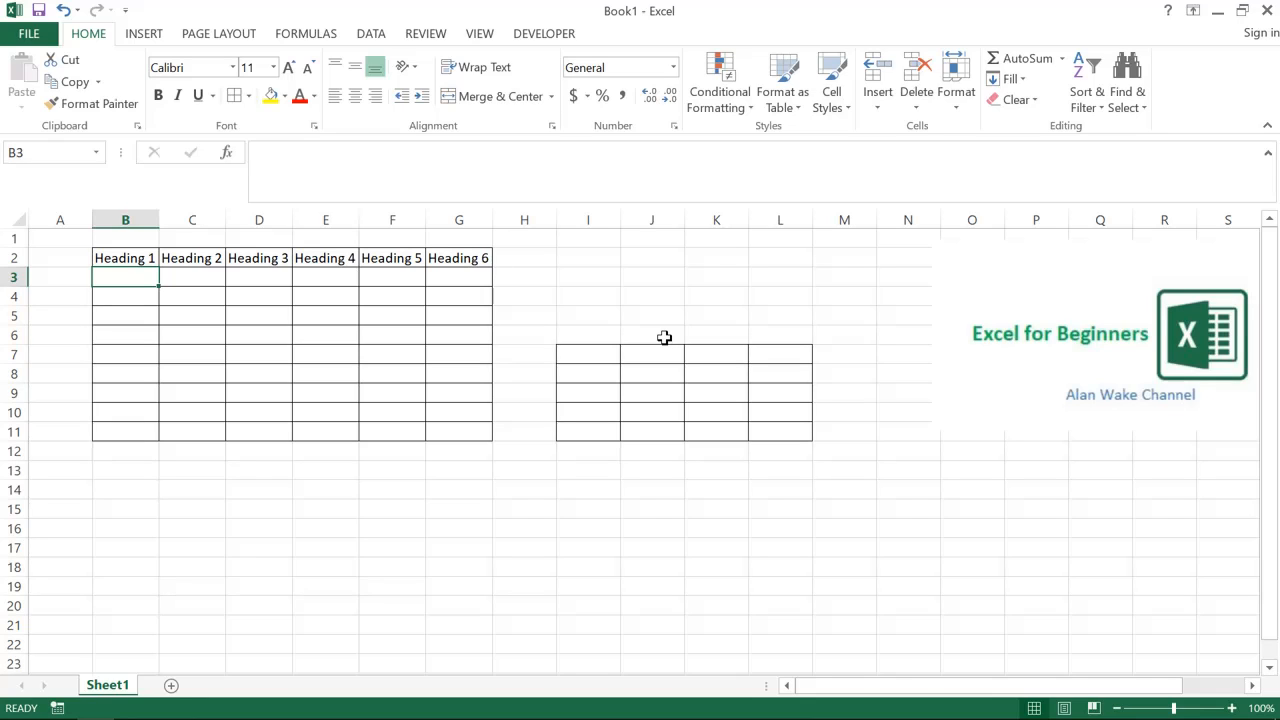
key(Up)
text(SLNO)
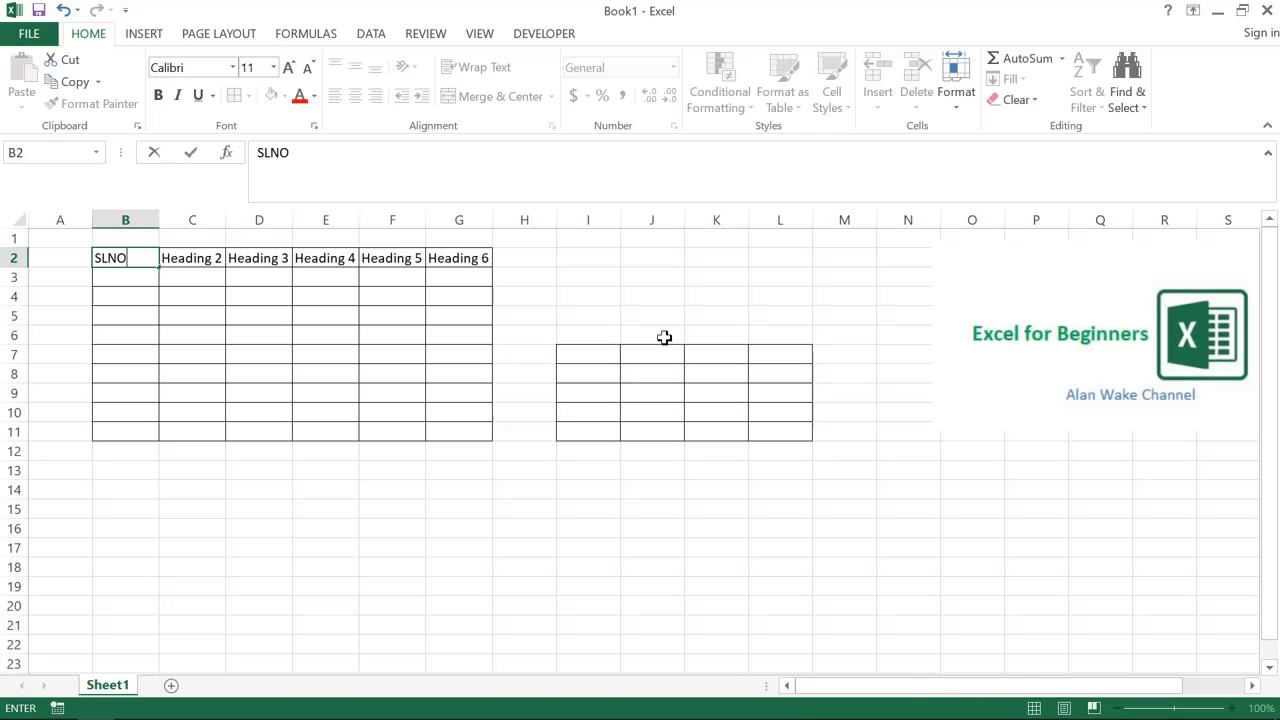
key(Return)
key(shift+Down)
key(shift+Down)
key(shift+Down)
key(shift+Down)
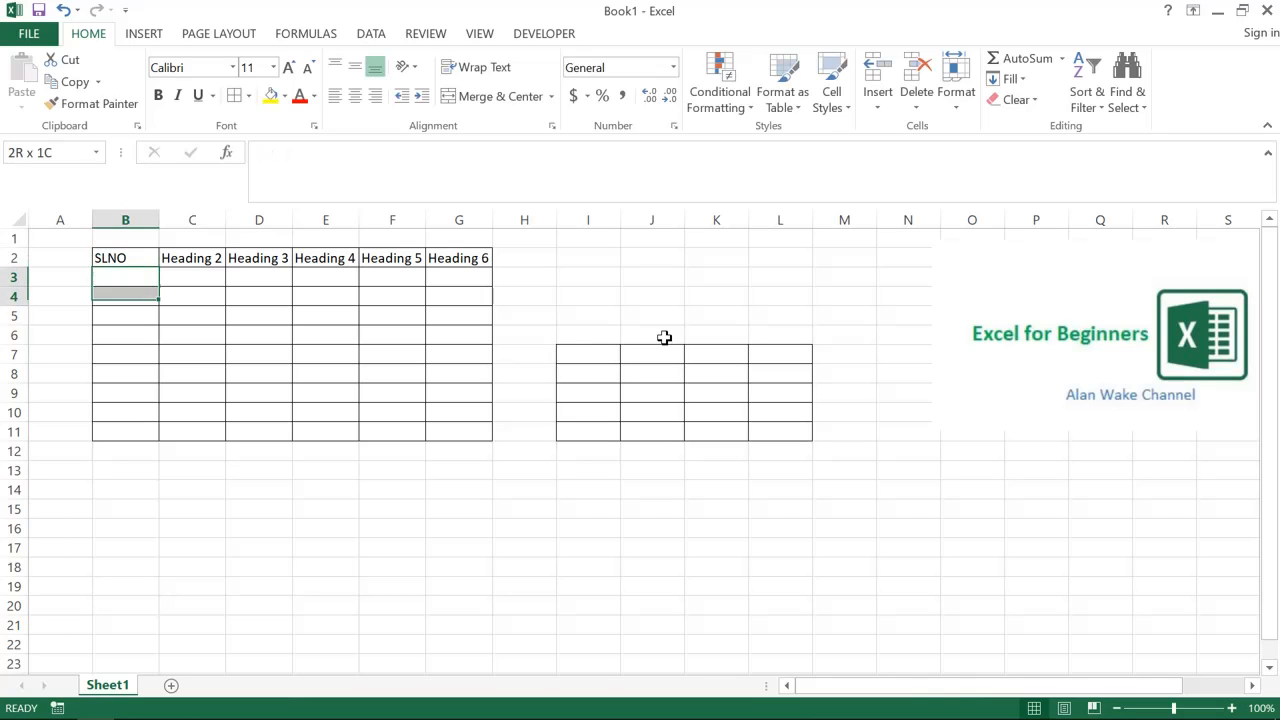
key(shift+Down)
key(shift+Down)
key(shift+Down)
key(shift+Down)
key(Down)
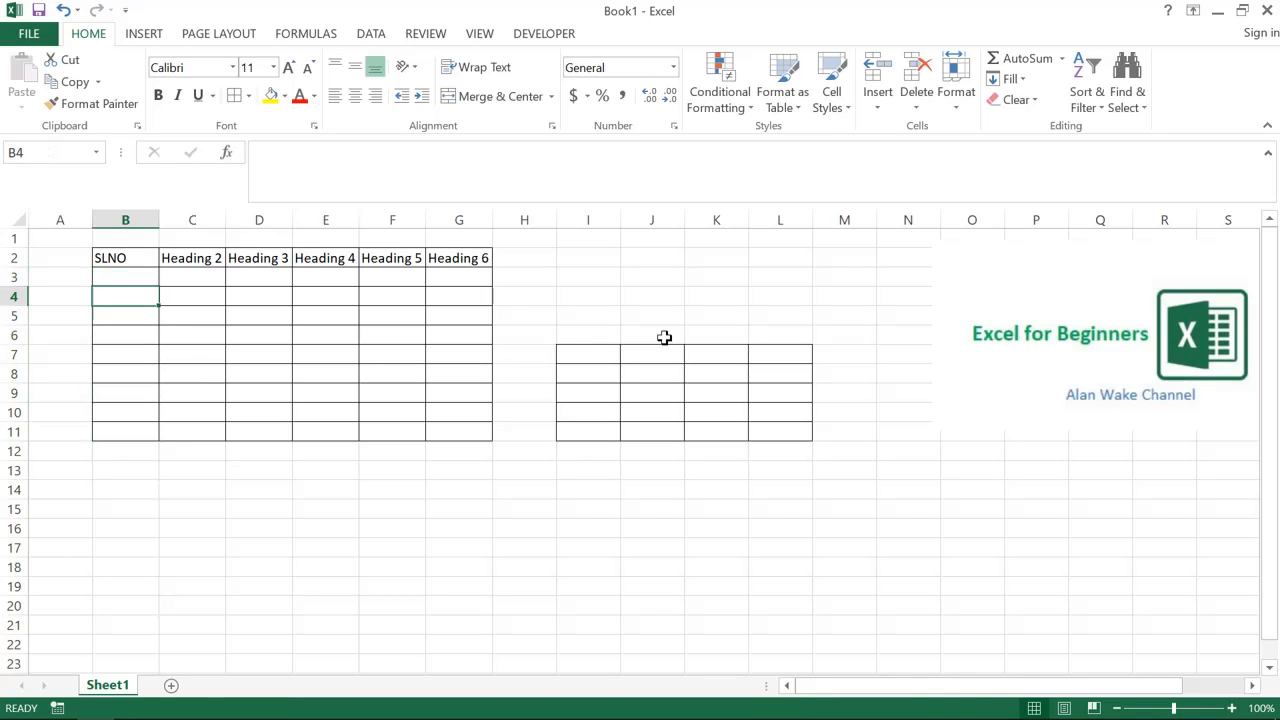
- Enter 1 in cell B3 and fill it down to B11
key(Up)
text(1)
key(Return)
key(Up)
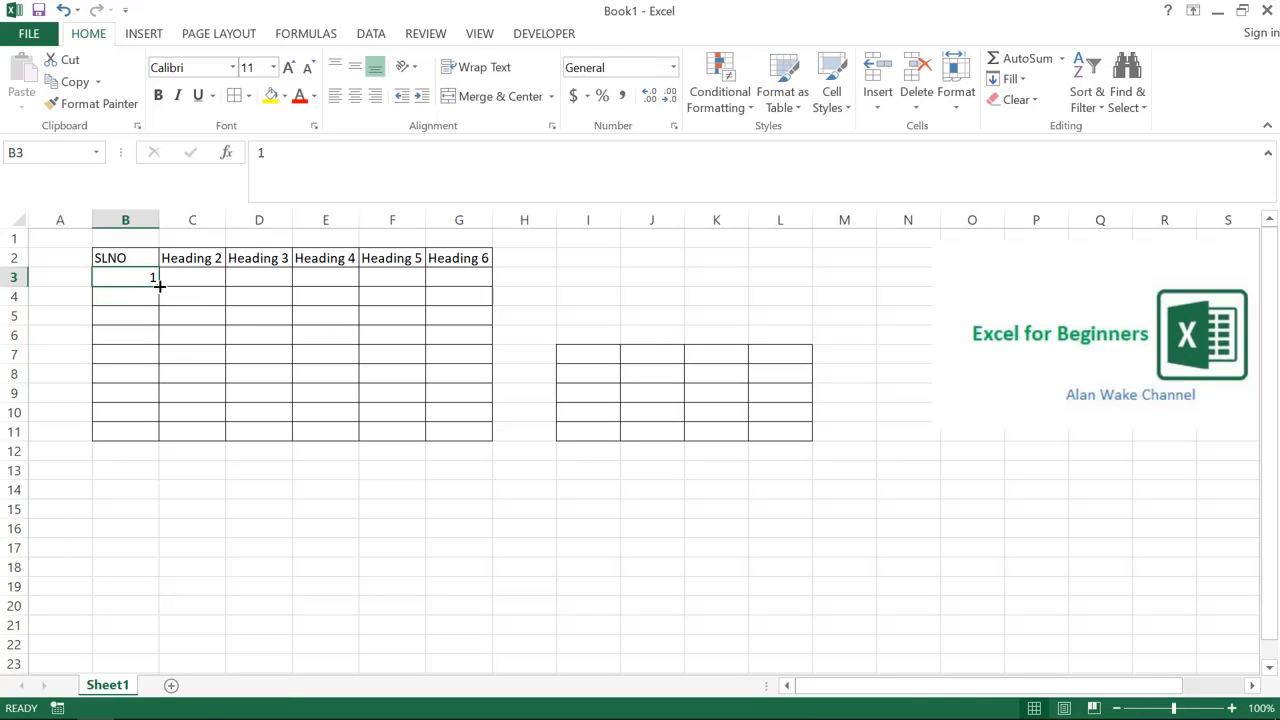
drag(159, 285, 159, 439)
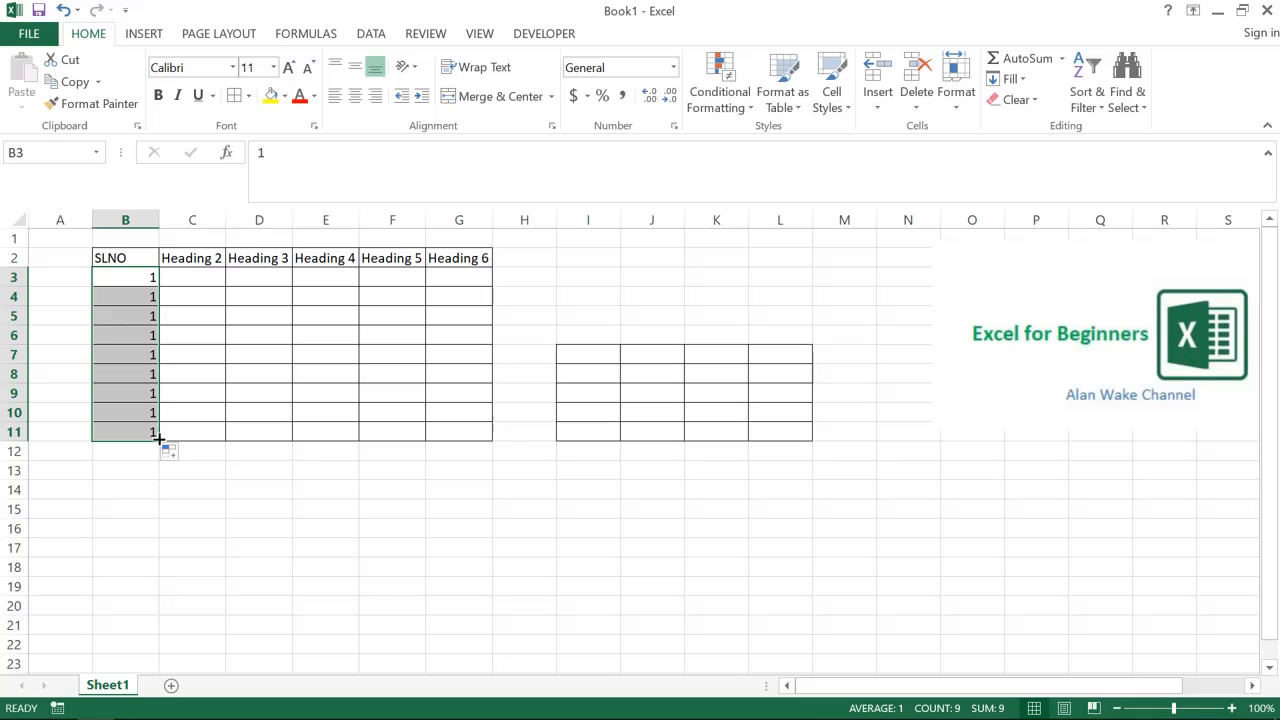
- Clear the contents of cells B3 to B11 in the SLNO column
key(Delete)
key(Up)
key(Down)
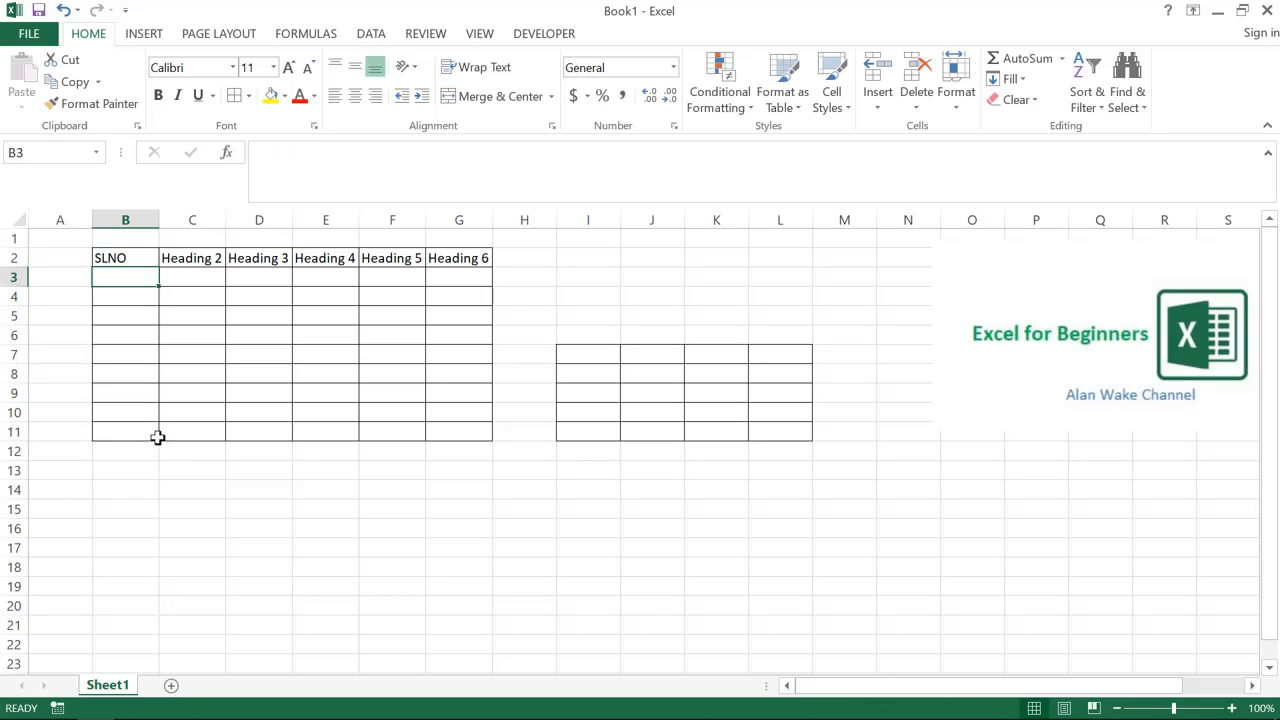
- Enter 1 in B3 and 2 in B4, and extend the number series down to B13
text(1)
key(Return)
text(2)
key(Return)
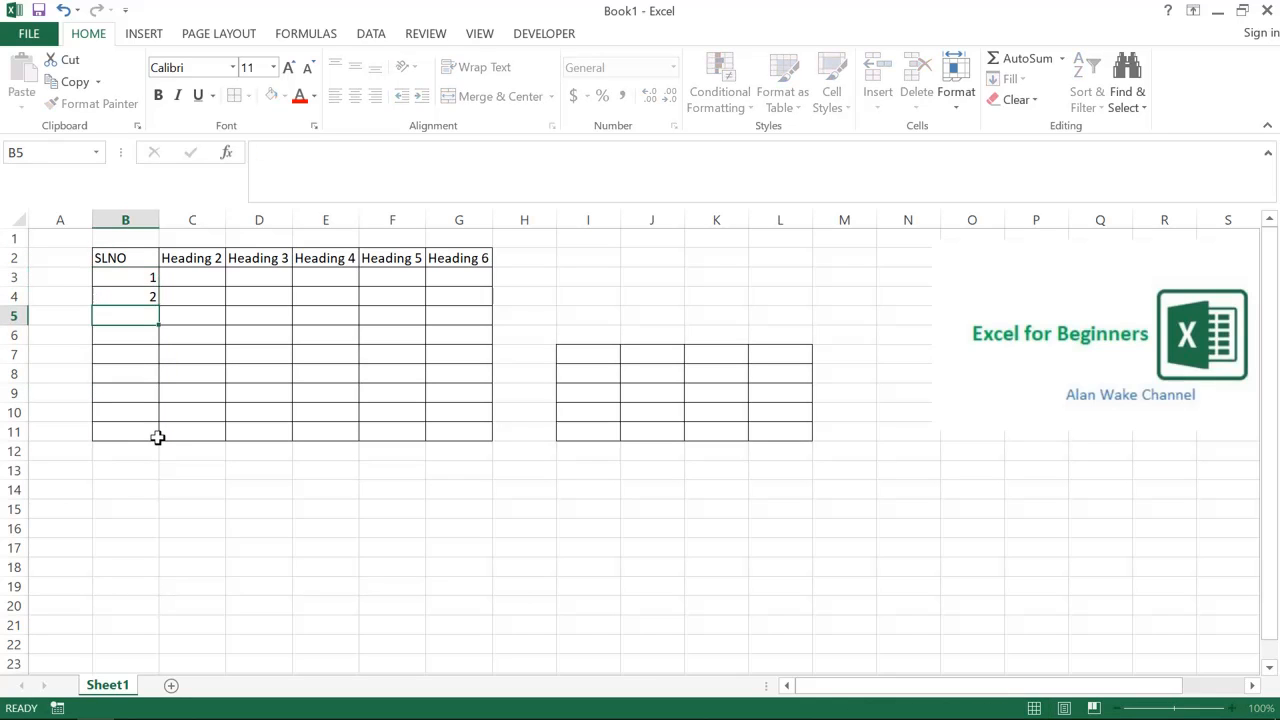
drag(133, 268, 152, 480)
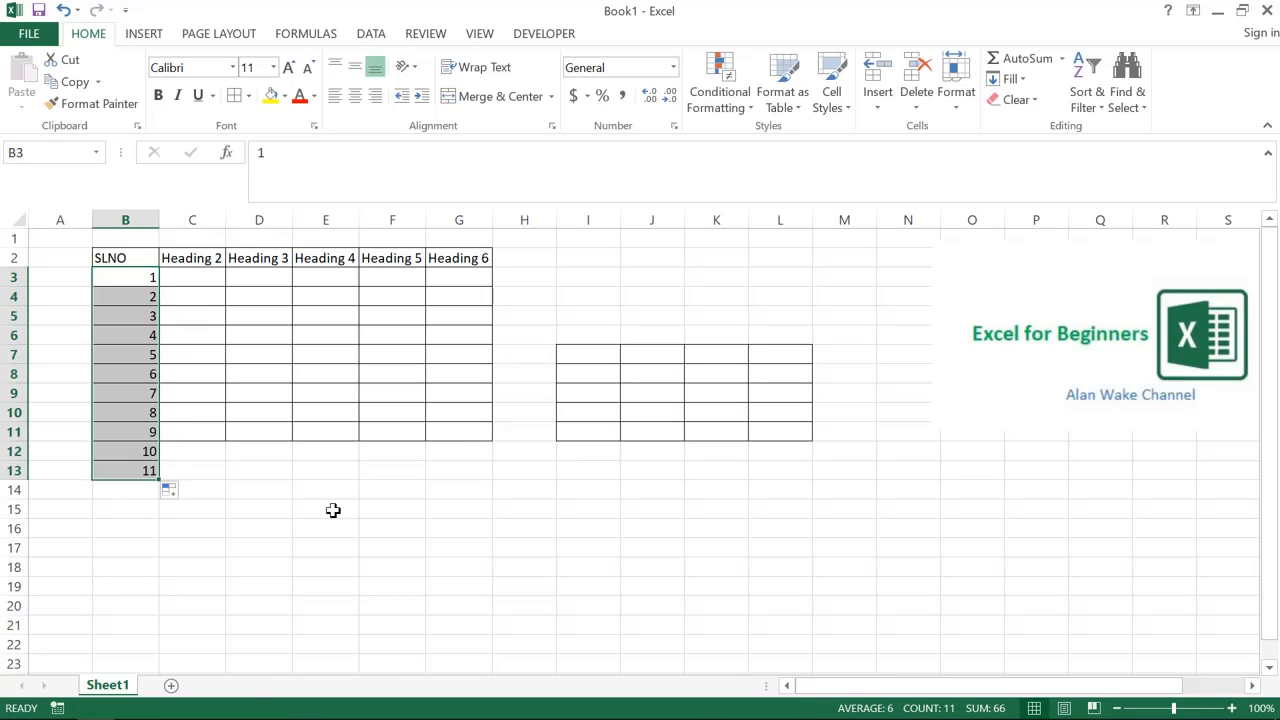
- Apply all borders to the range B11:G13 so the table's grid covers the added rows
key(Down)
key(Down)
key(Down)
key(Down)
key(Down)
key(Down)
key(Down)
key(Down)
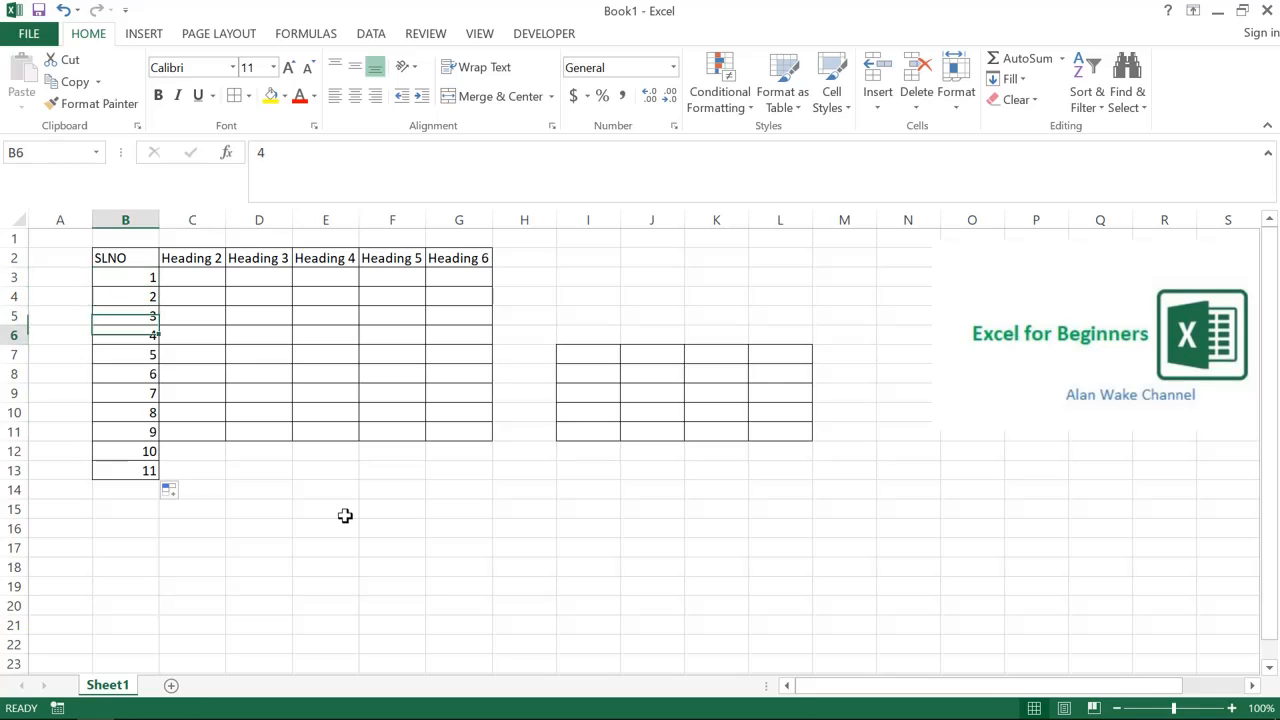
key(Down)
key(Down)
key(Up)
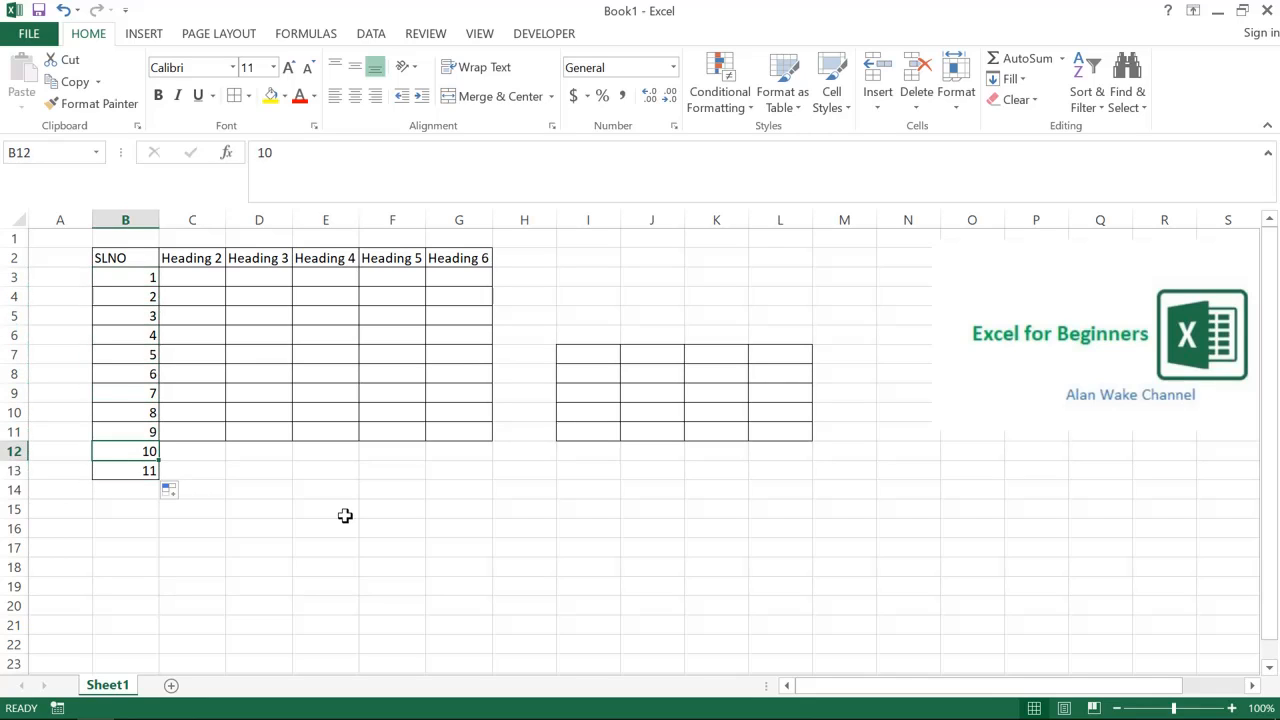
key(Up)
key(shift+Right)
key(shift+Right)
key(shift+Right)
key(shift+Right)
key(shift+Down)
key(shift+Down)
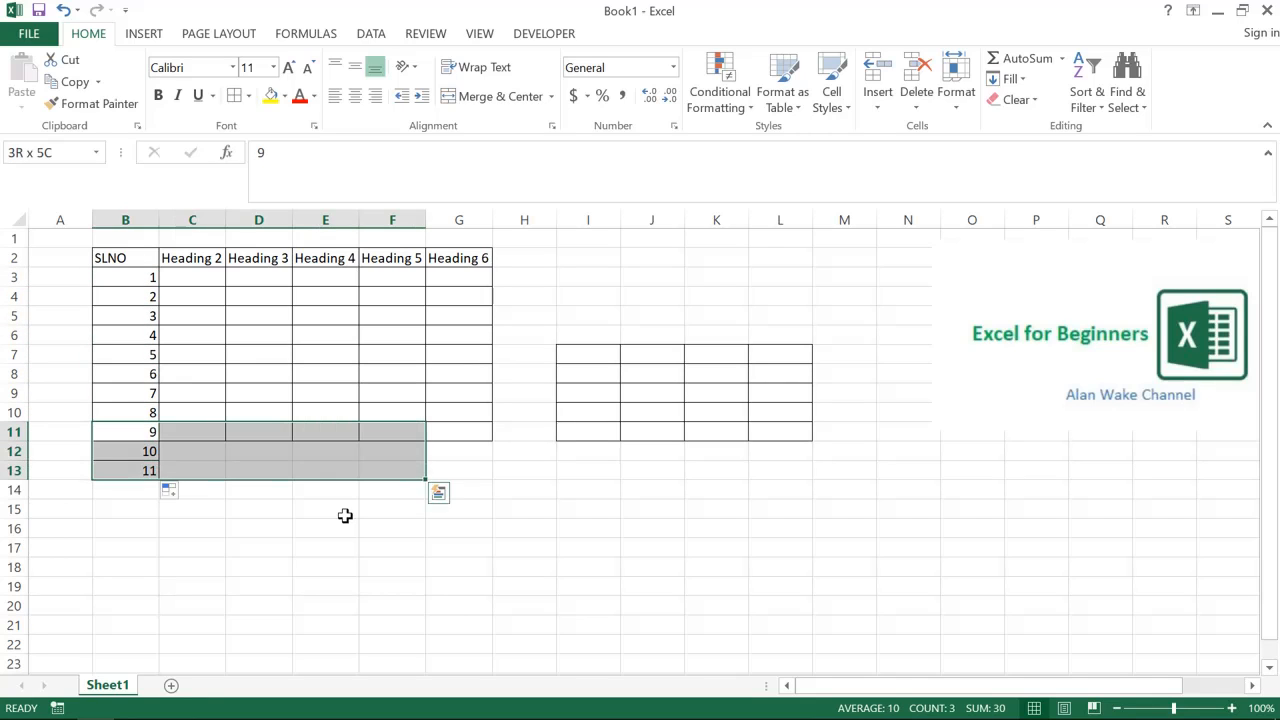
key(shift+Right)
key(shift+Right)
key(shift+Left)
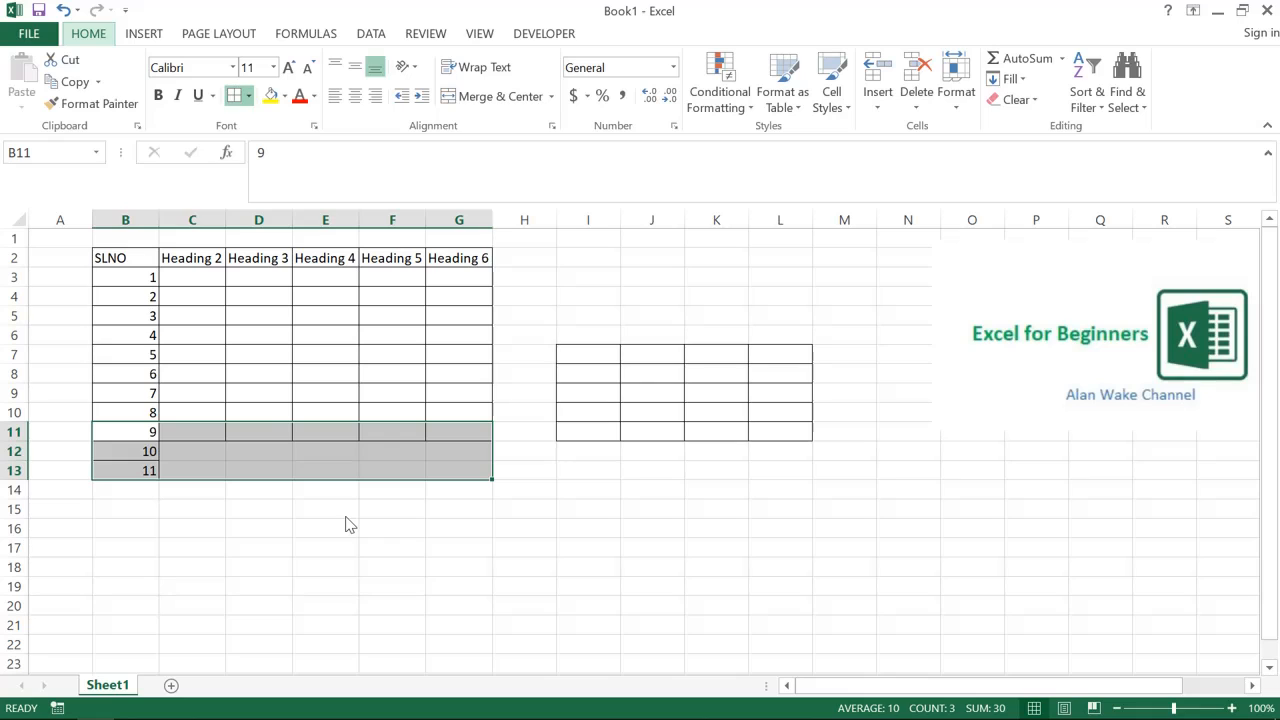
- Clear the serial numbers from cells B3 to B13
key(Left)
key(Up)
key(Up)
key(Up)
key(Up)
key(Up)
key(Up)
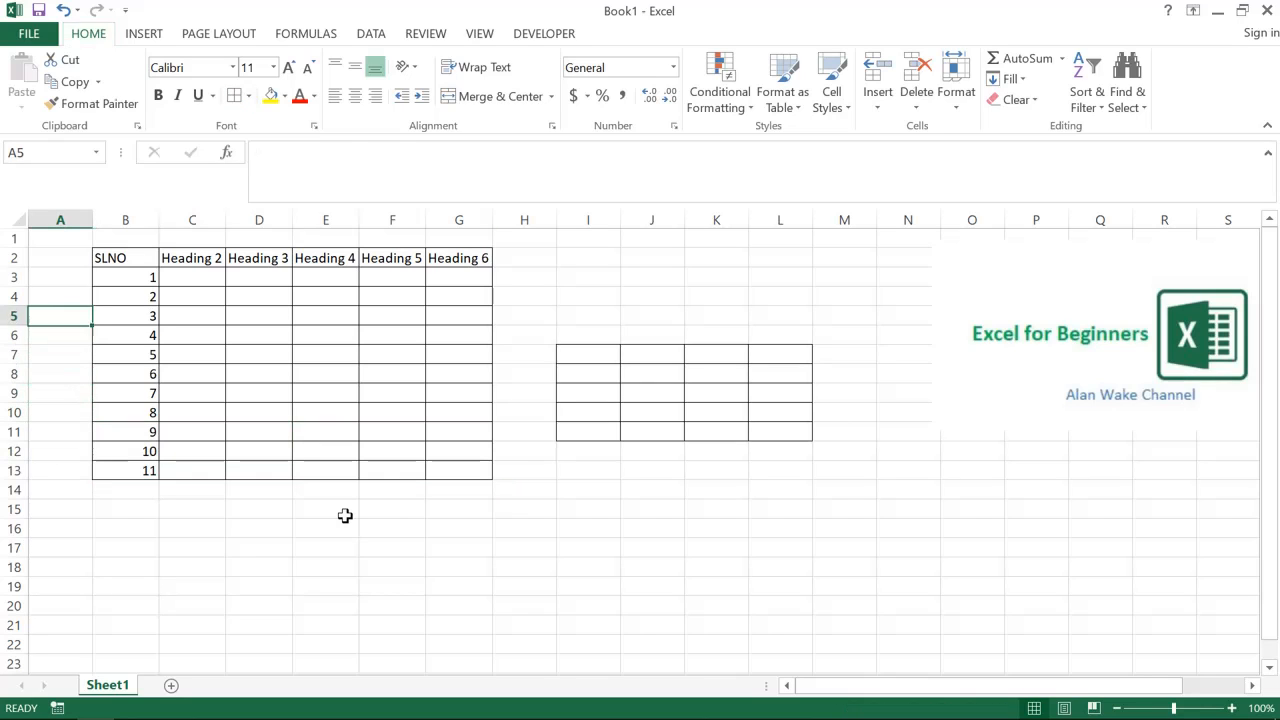
key(Up)
key(Up)
key(Up)
key(Right)
key(Down)
key(ctrl+shift+Down)
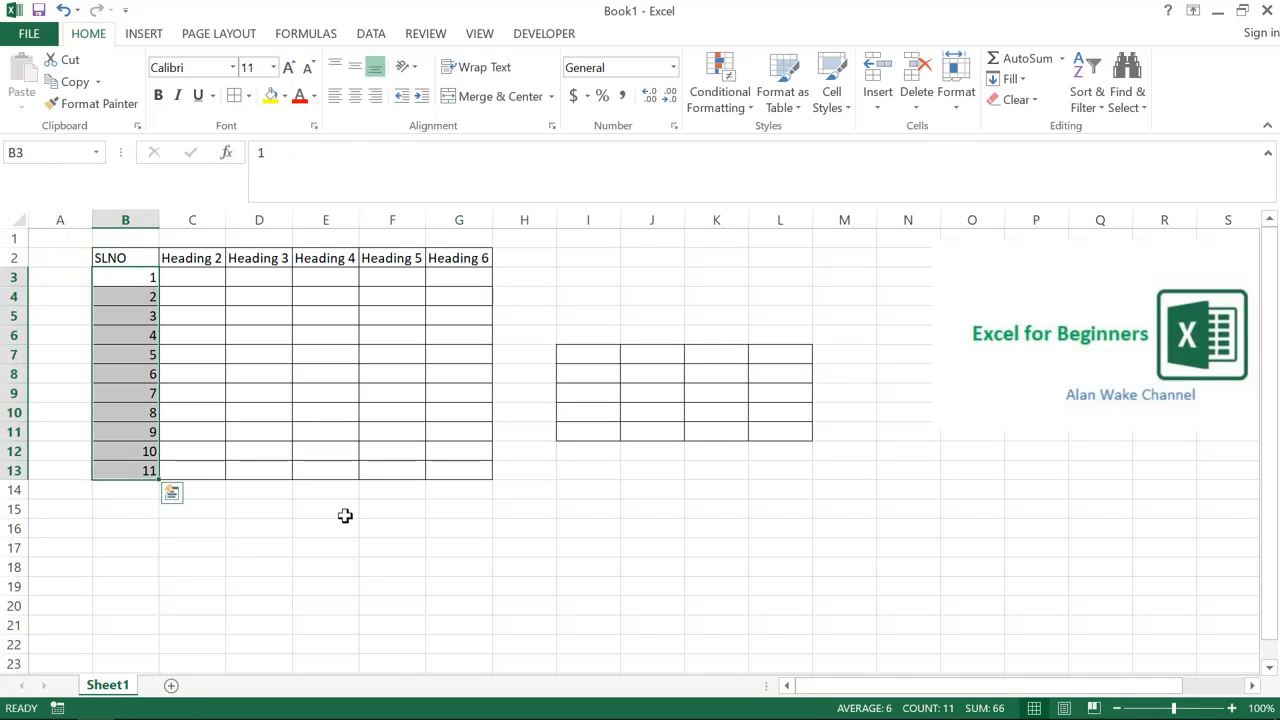
key(Delete)
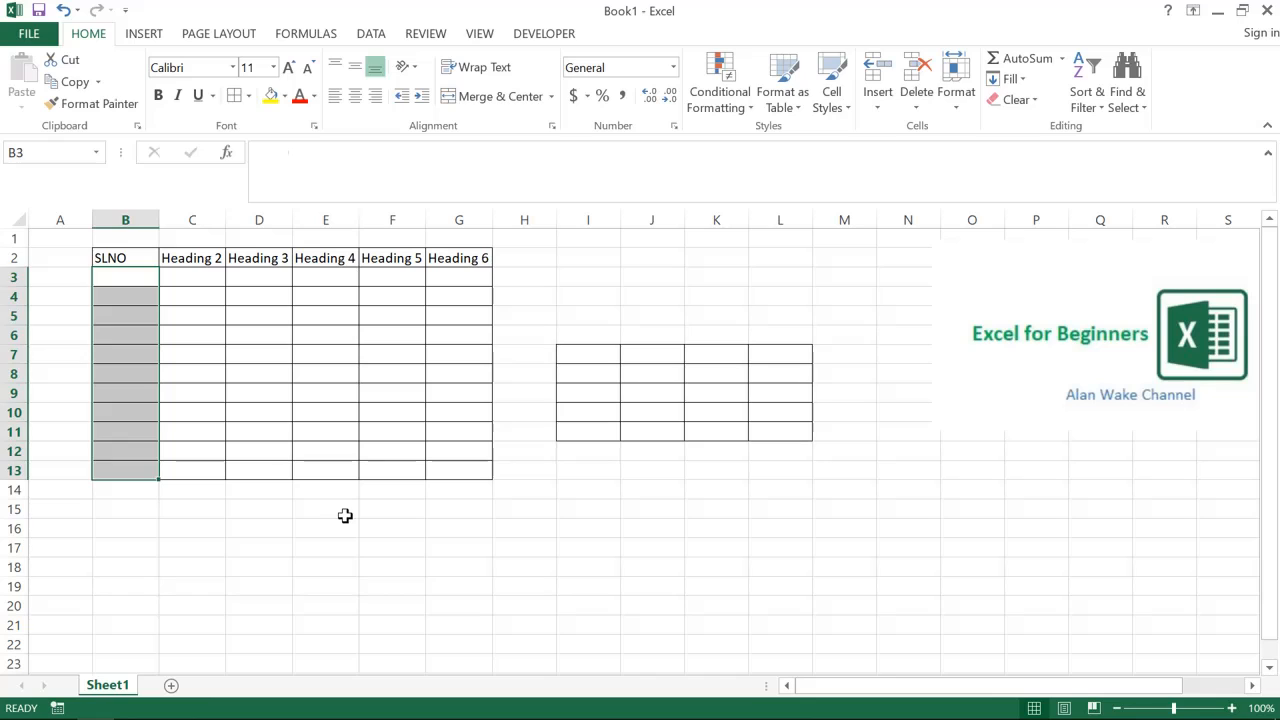
key(Up)
key(Down)
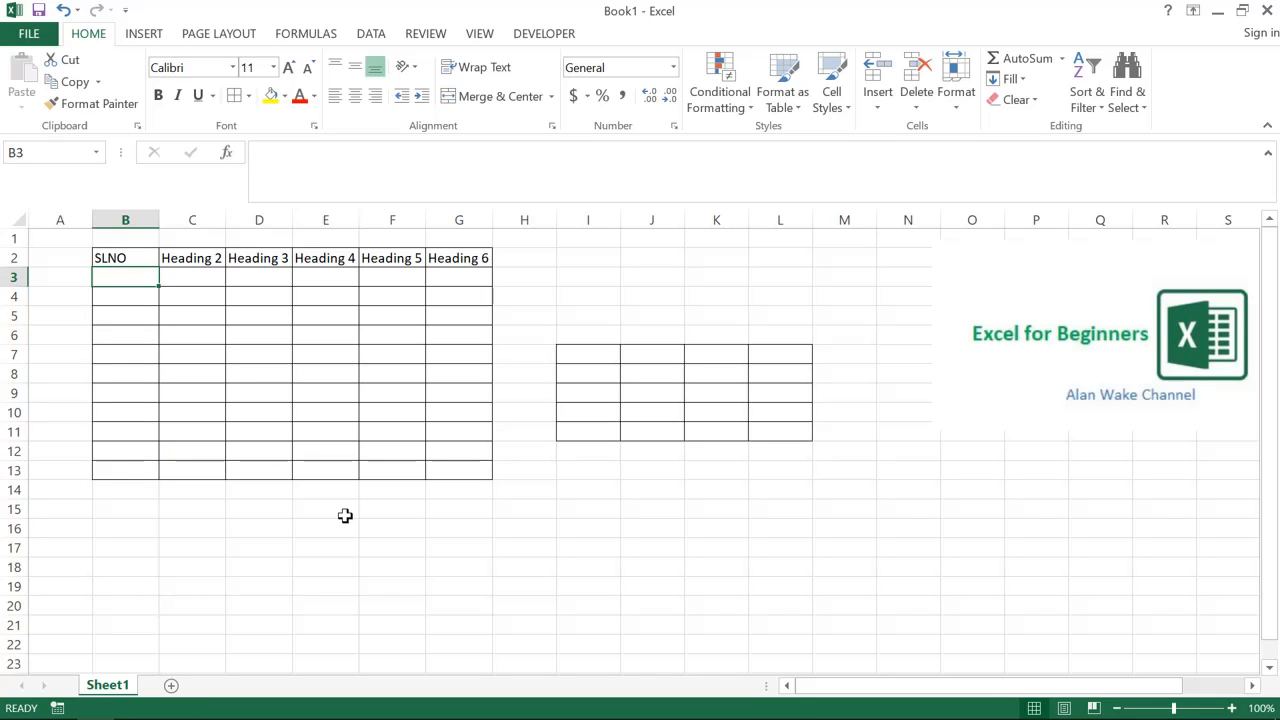
- Enter 1 in cell B3 and the formula =B3+1 in cell B4
text(1)
key(Return)
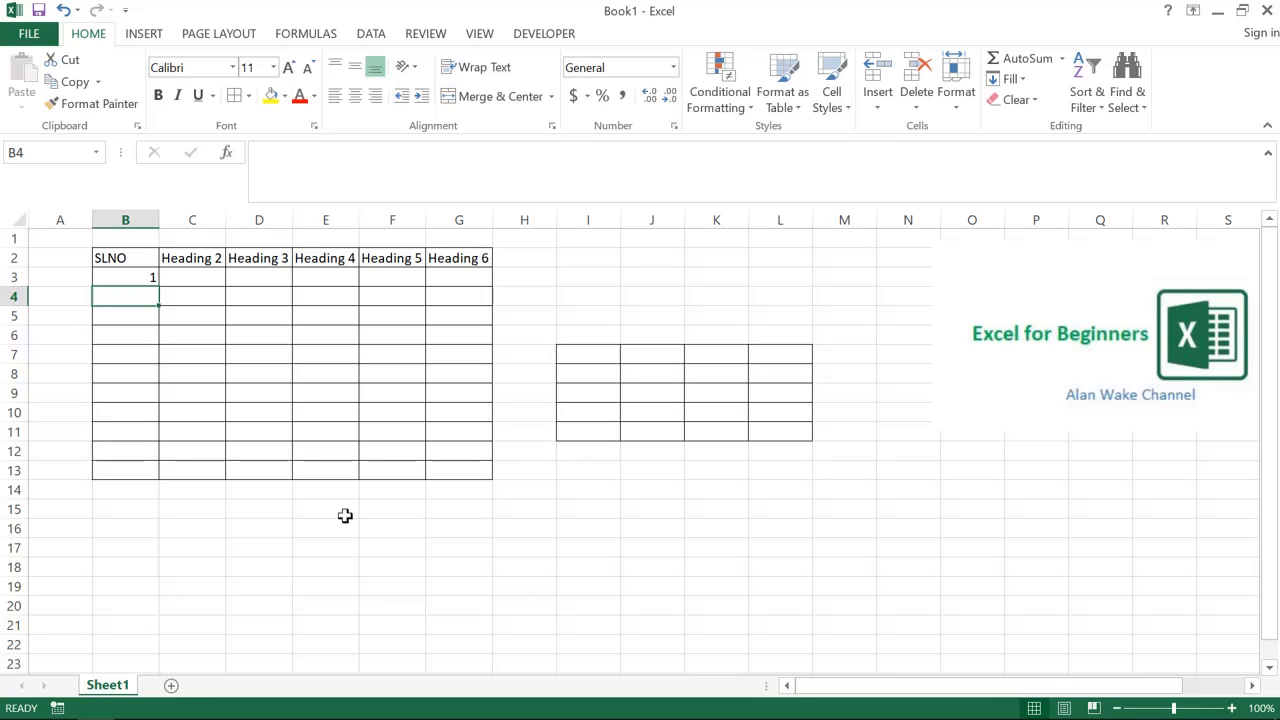
text(=)
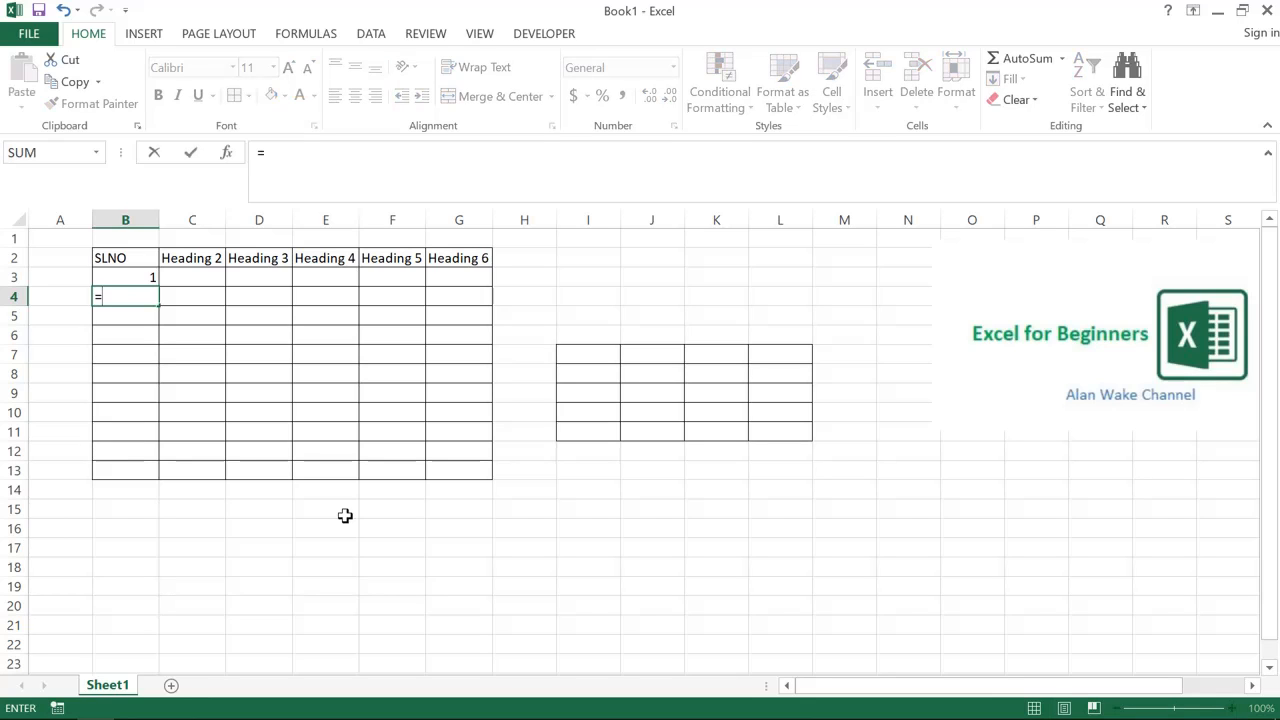
key(Up)
text(+1)
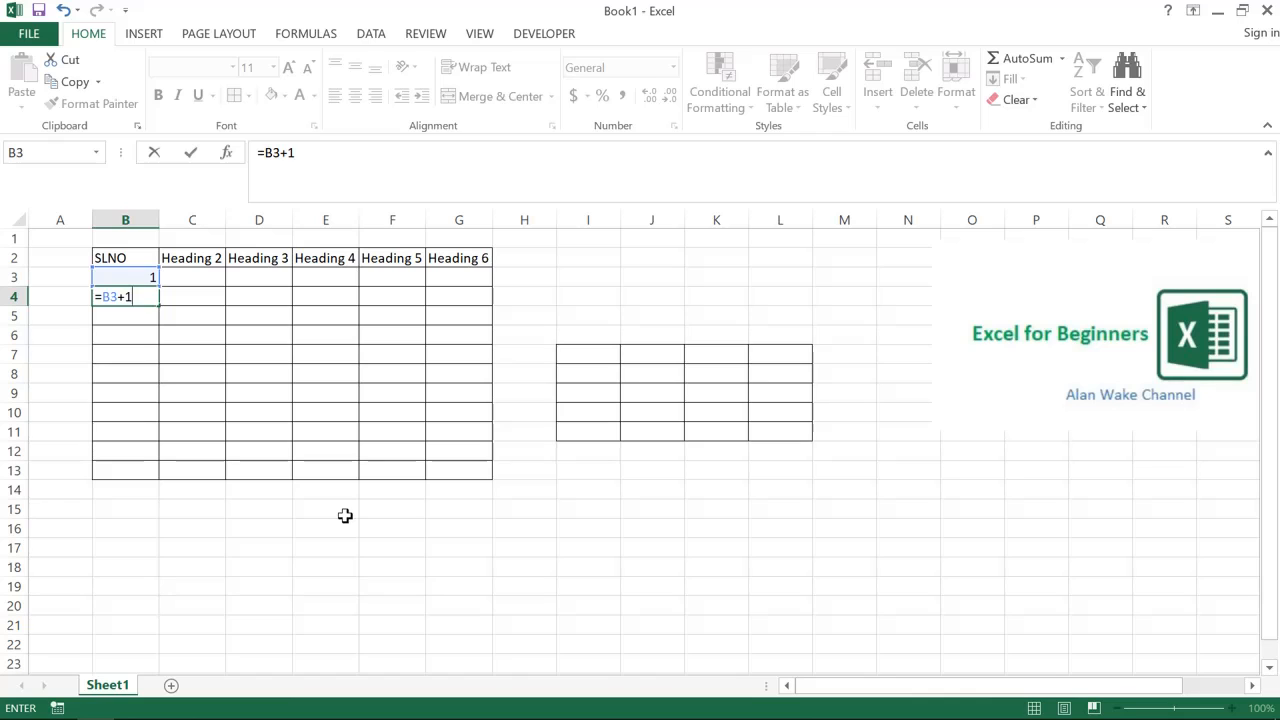
key(Return)
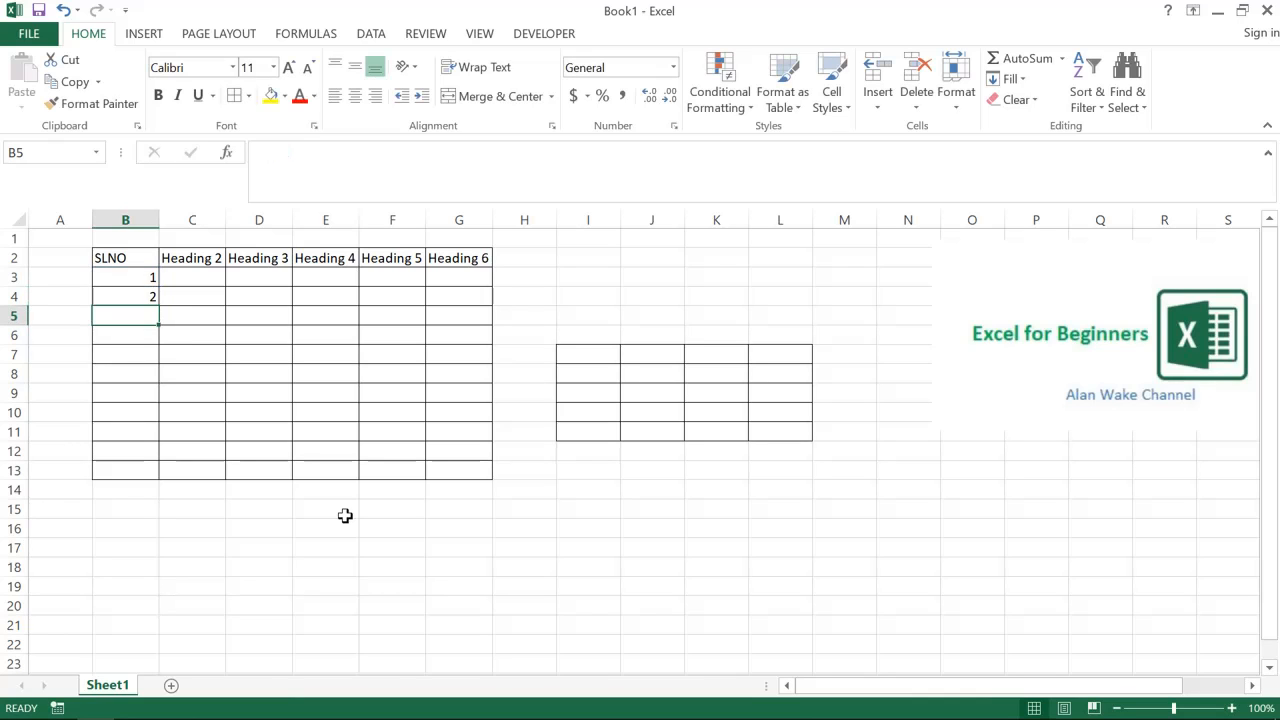
- Fill the serial number formula in B4 down through B13
key(Down)
key(Down)
key(Down)
key(Down)
key(Down)
key(Down)
key(Down)
key(Down)
key(Down)
key(Down)
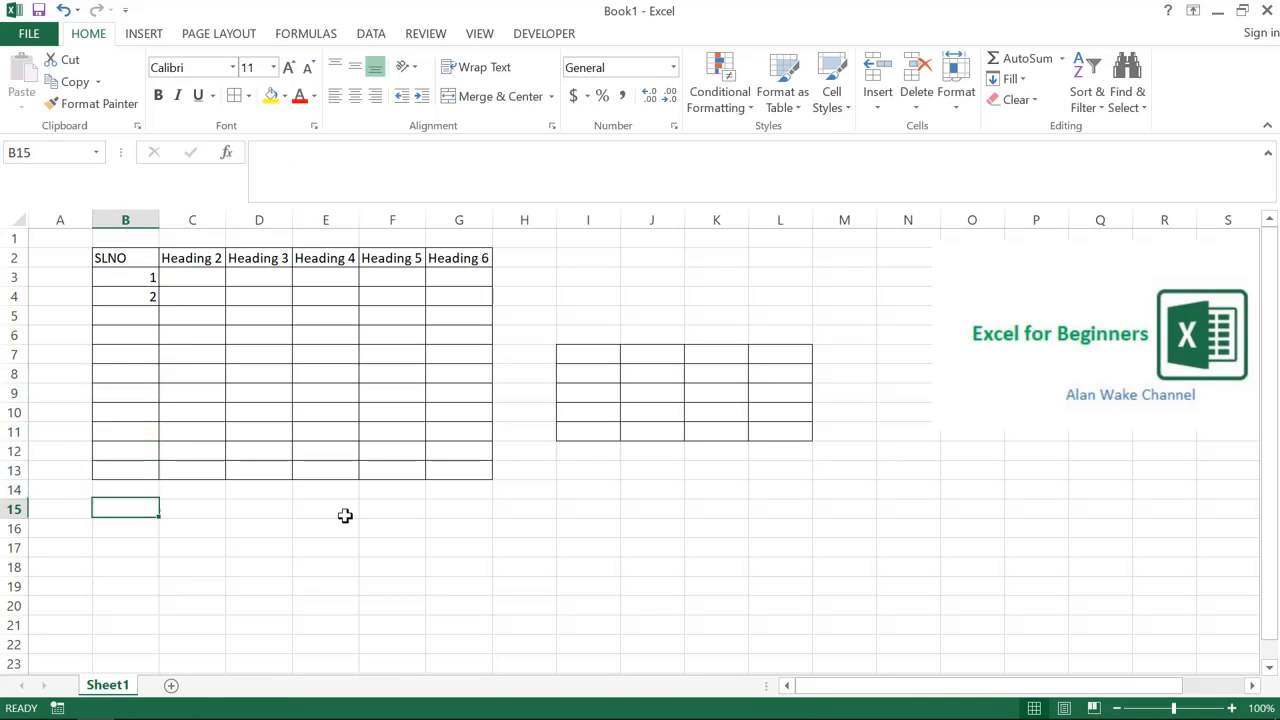
key(Down)
key(Down)
key(Up)
key(Up)
key(Up)
key(Up)
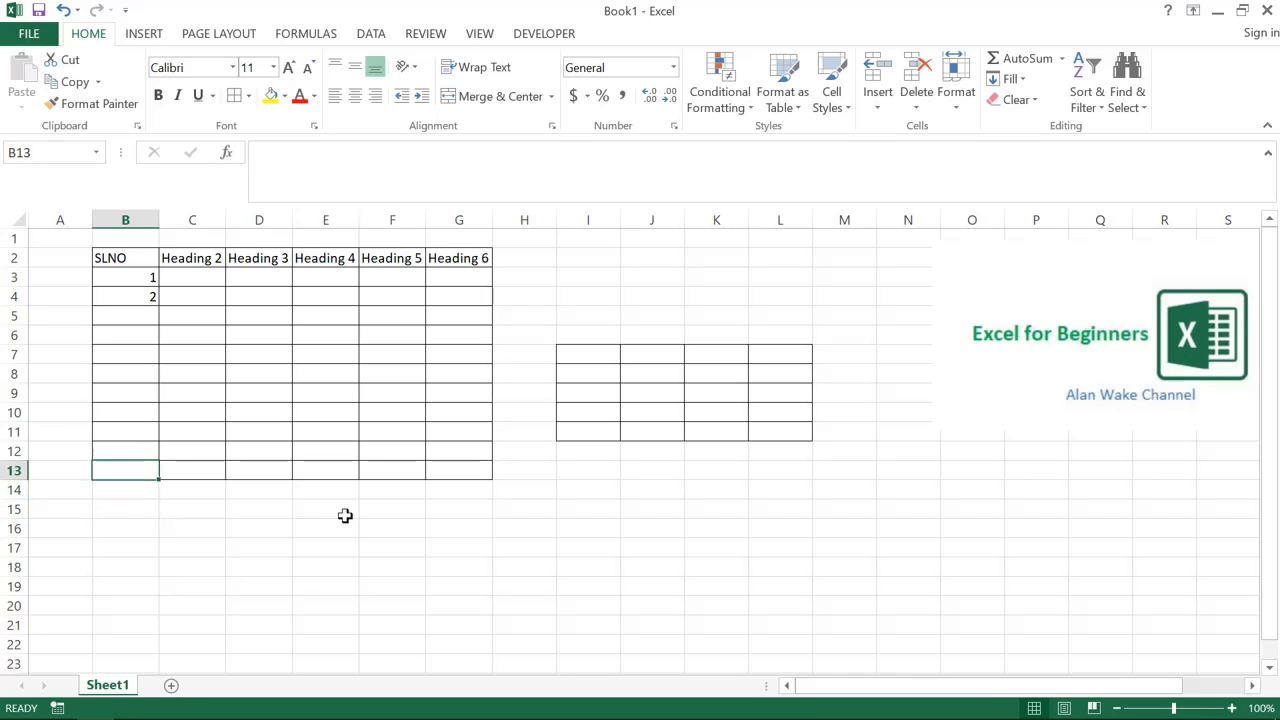
key(shift+Up)
key(shift+Up)
key(shift+Up)
key(shift+Up)
key(shift+Up)
key(shift+Up)
key(shift+Up)
key(shift+Up)
key(shift+Up)
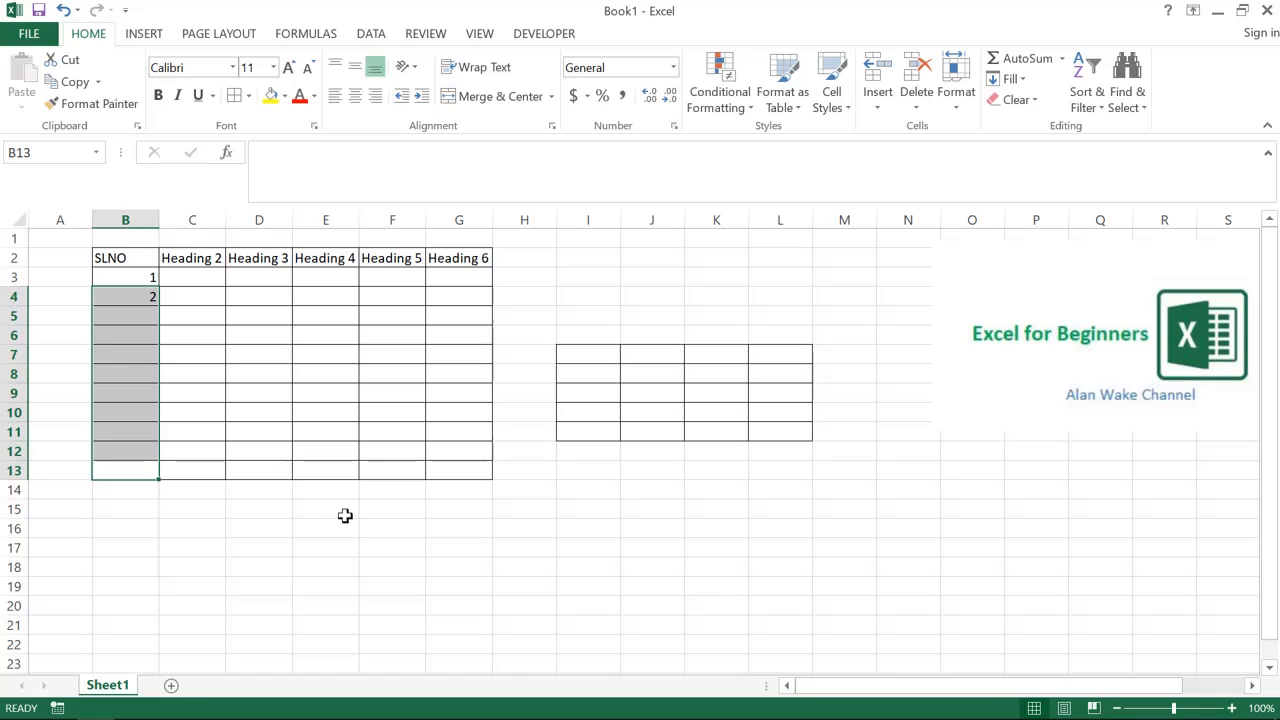
key(ctrl+d)
key(Down)
key(Down)
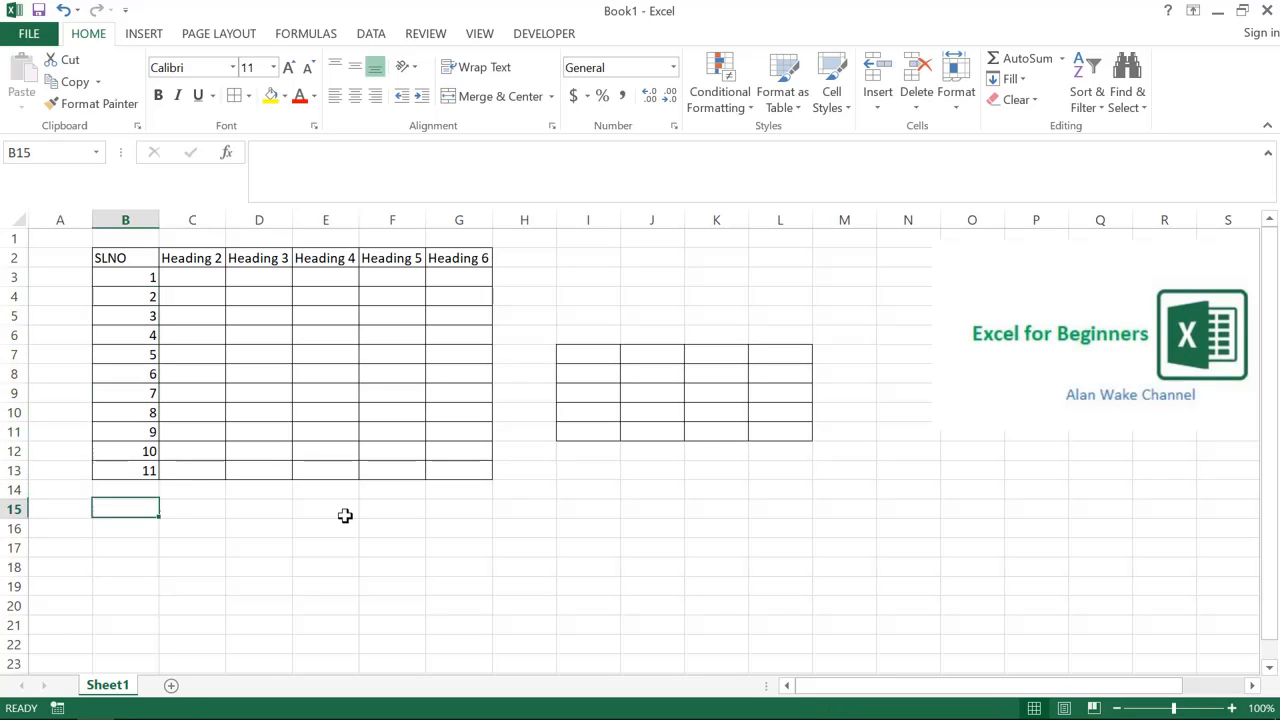
- Examine the copied formulas in the SLNO column
key(Up)
key(Up)
key(Up)
key(Up)
key(Up)
key(Up)
key(Up)
key(Up)
key(Up)
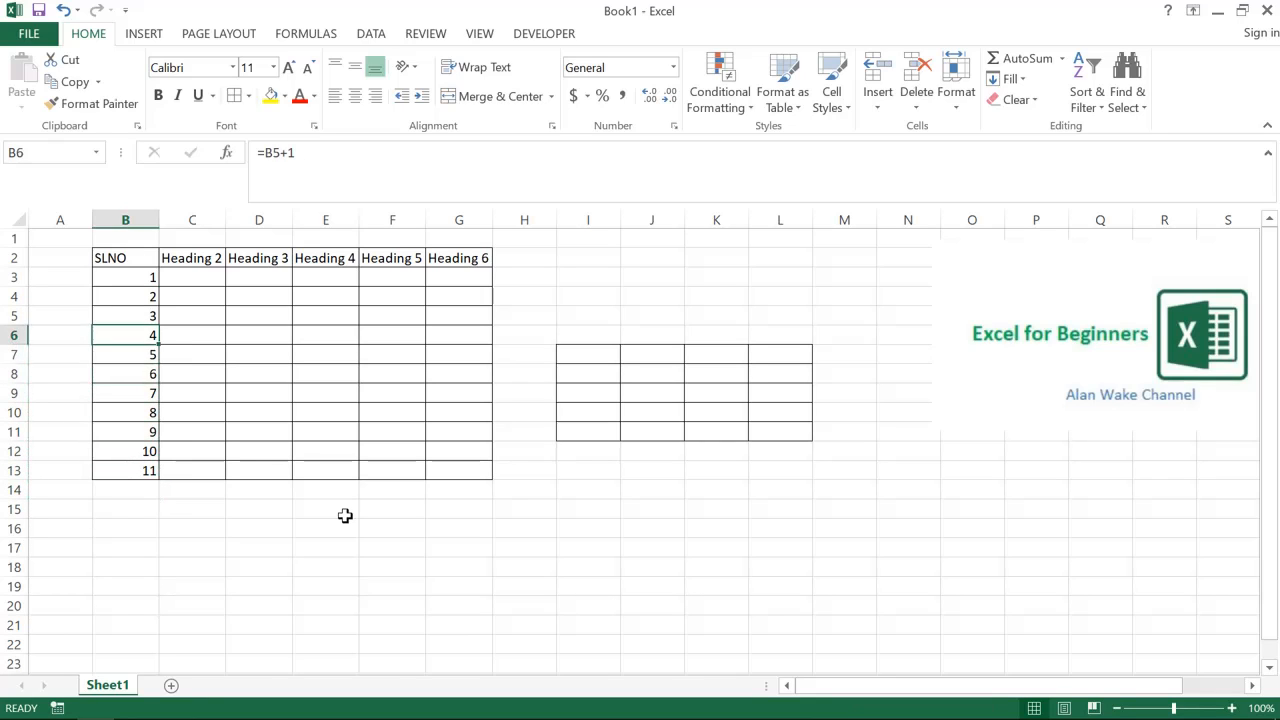
- Extend the serial number formula from B13 down to B22
key(Down)
key(Down)
key(Down)
key(Down)
key(Down)
key(Down)
key(Down)
key(Down)
key(Down)
key(Down)
key(Down)
key(Down)
key(Down)
key(Down)
key(Down)
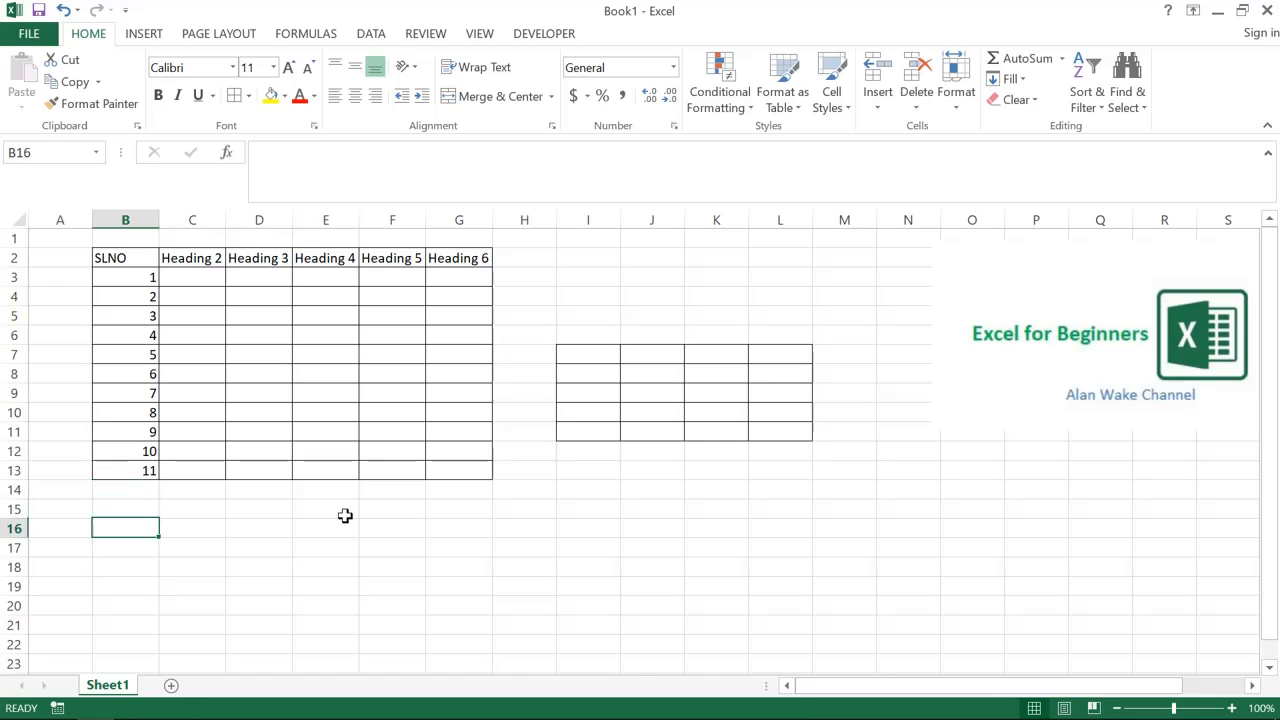
key(Down)
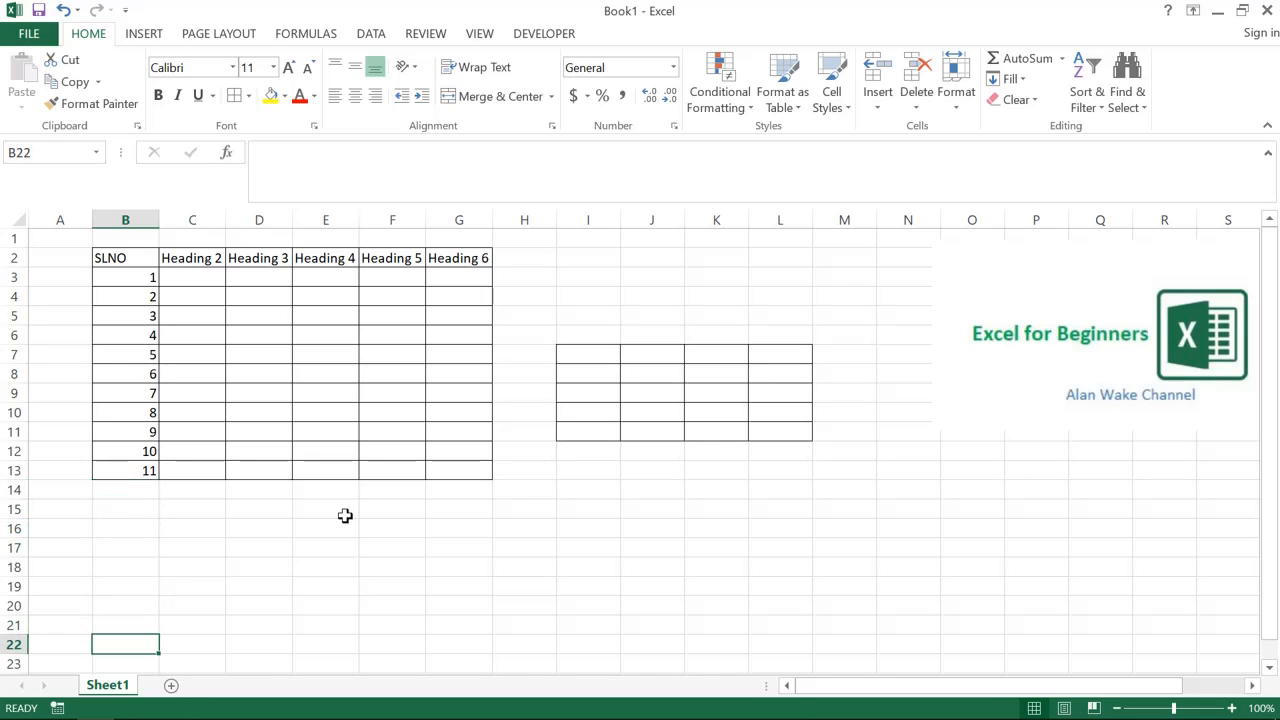
key(ctrl+shift+Up)
key(ctrl+d)
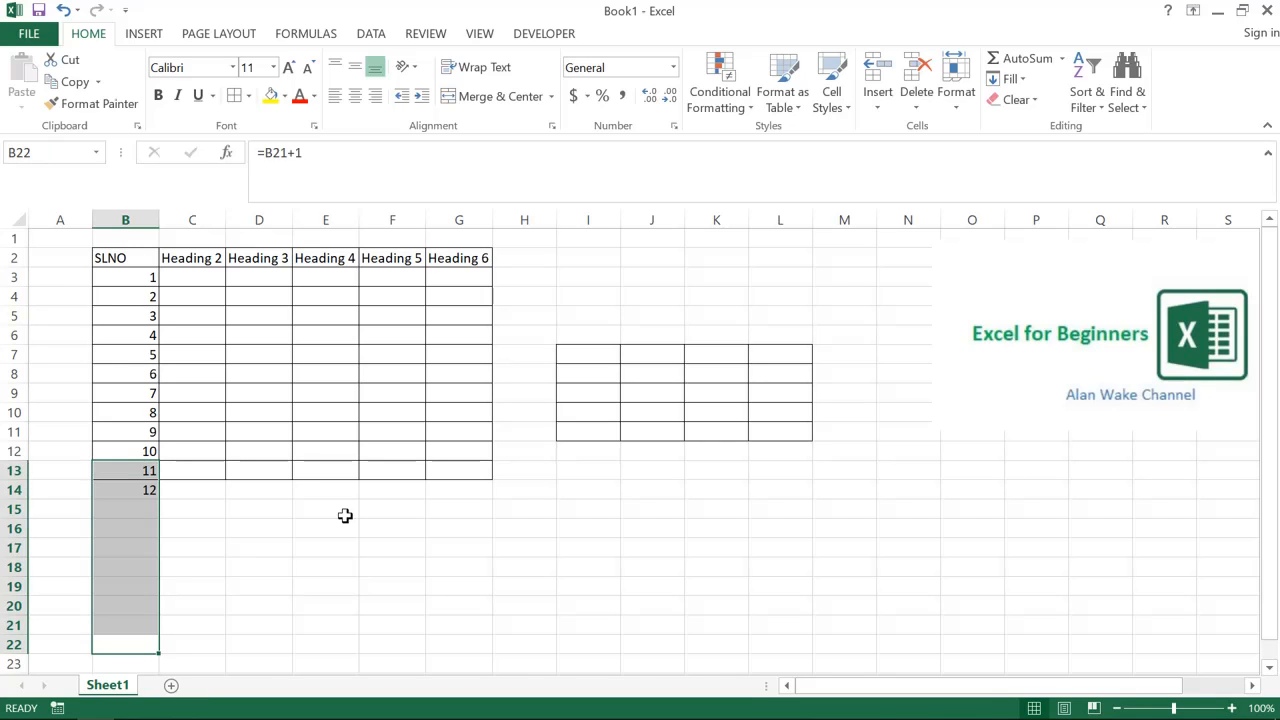
key(Right)
key(Left)
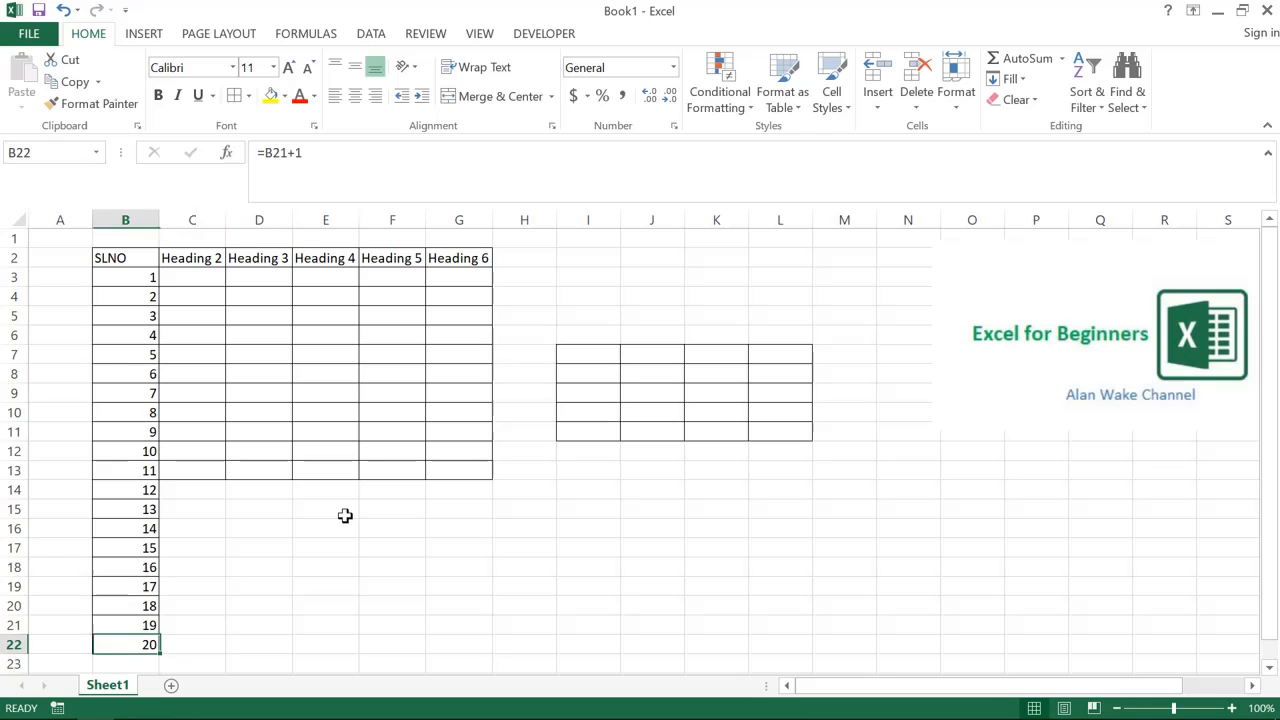
- Apply All Borders to the whole table range B2:G22
key(shift+Right)
key(shift+Right)
key(shift+Right)
key(shift+Right)
key(shift+Right)
key(ctrl+shift+Up)
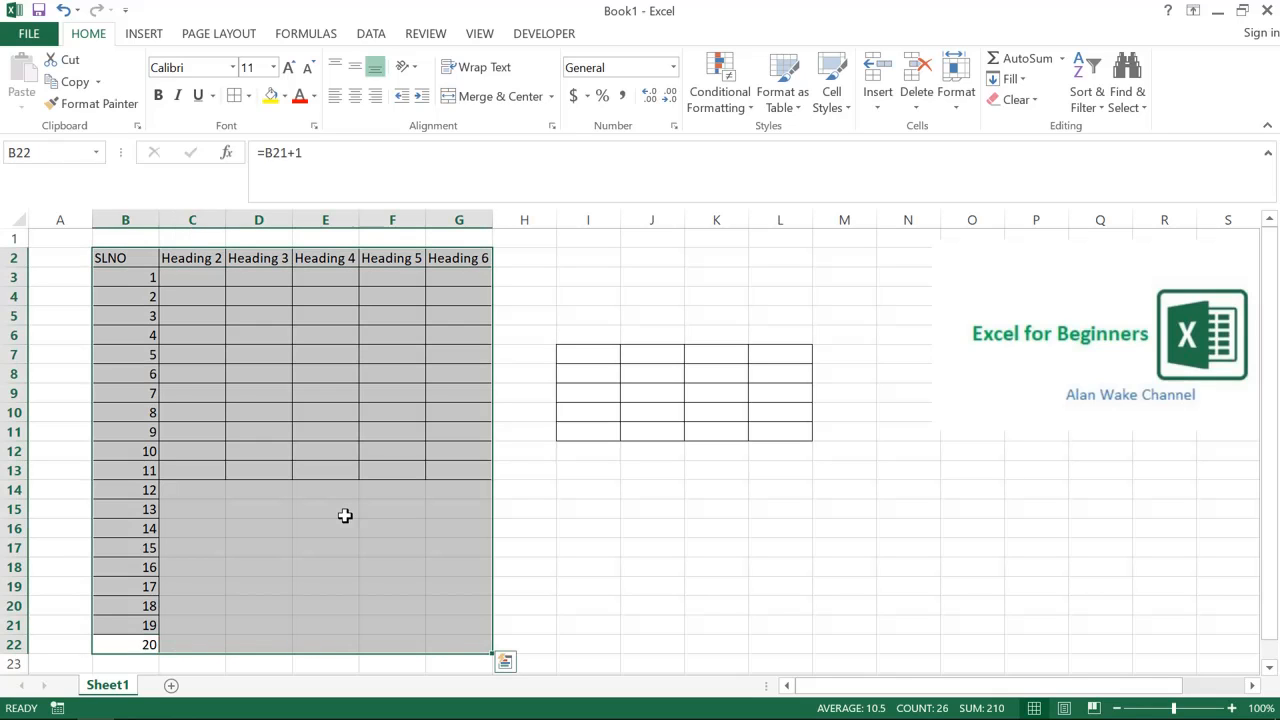
key(alt+h)
key(b)
key(a)
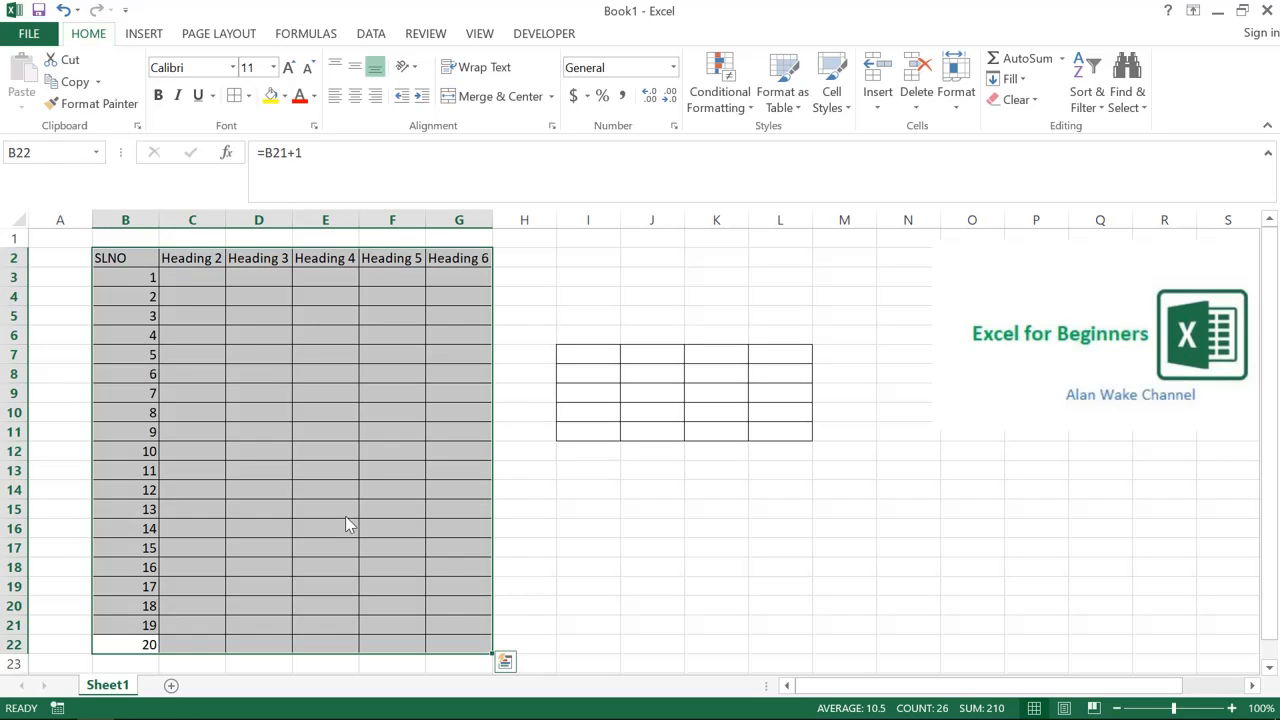
- Clear the serial number formula from cell B13
key(Left)
key(Up)
key(Up)
key(Up)
key(Up)
key(Up)
key(Up)
key(Up)
key(Up)
key(Up)
key(Up)
key(Up)
key(Up)
key(Up)
key(Up)
key(Up)
key(Up)
key(Up)
key(Up)
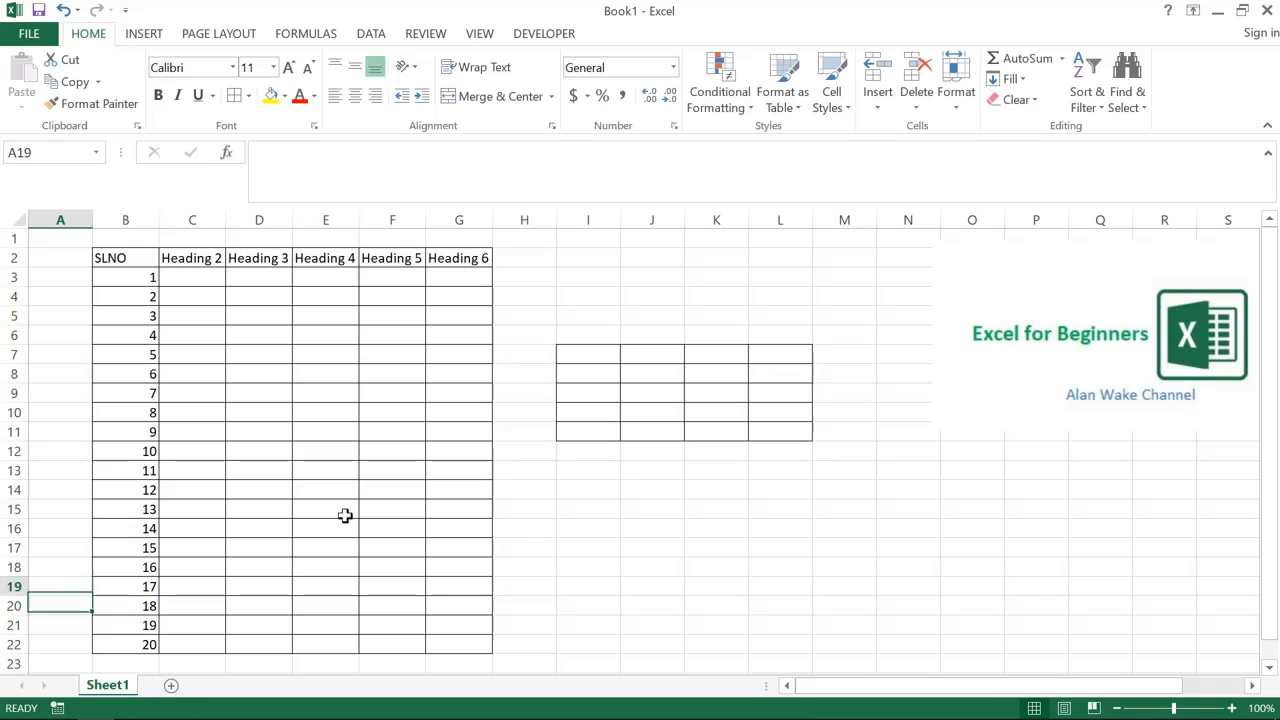
key(Right)
key(Down)
key(Down)
key(Down)
key(Down)
key(Down)
key(Down)
key(Down)
key(Down)
key(Down)
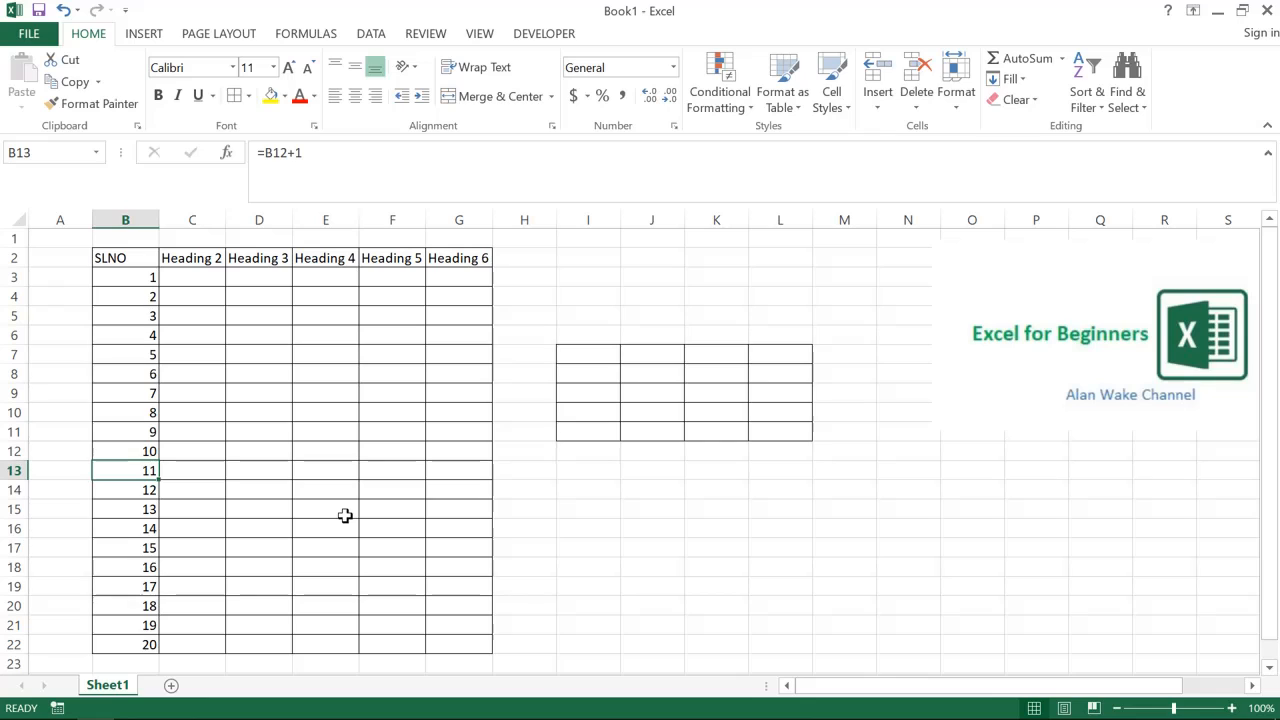
key(Delete)
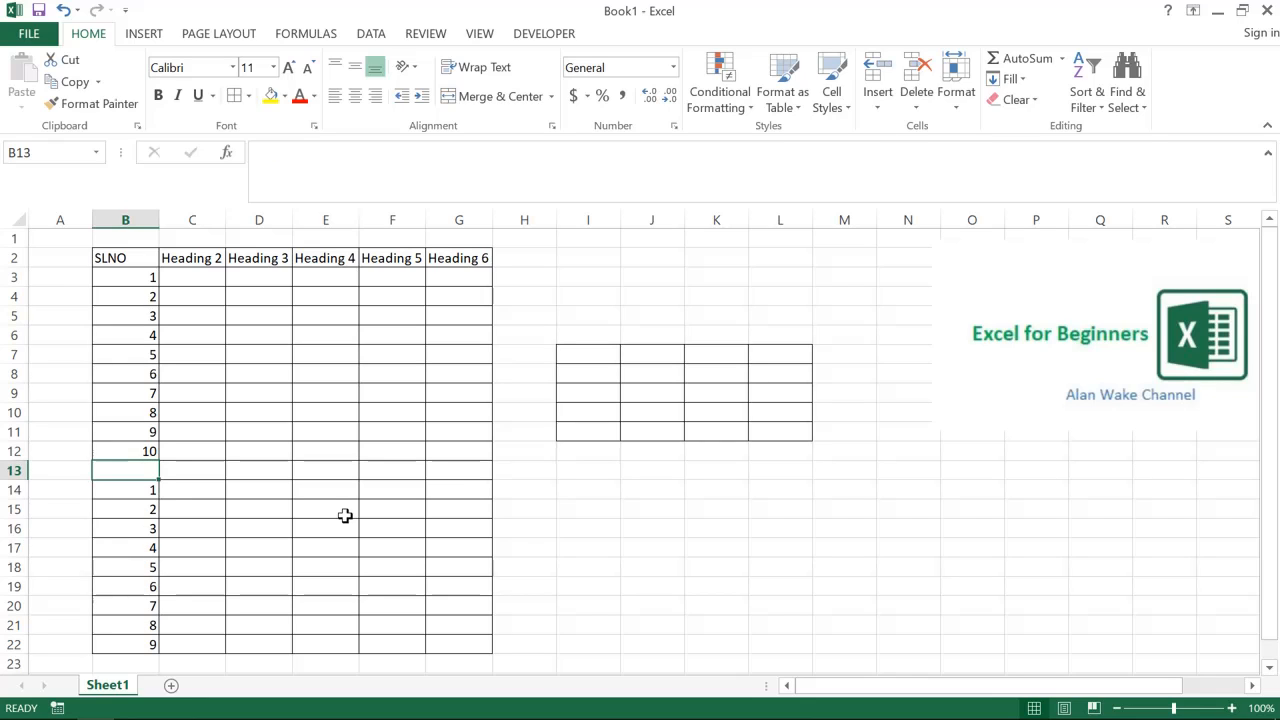
- Undo the clearing of the serial number formula in cell B13
key(ctrl+z)
key(Up)
key(Up)
key(Up)
key(Up)
key(Up)
key(Up)
key(Up)
key(Up)
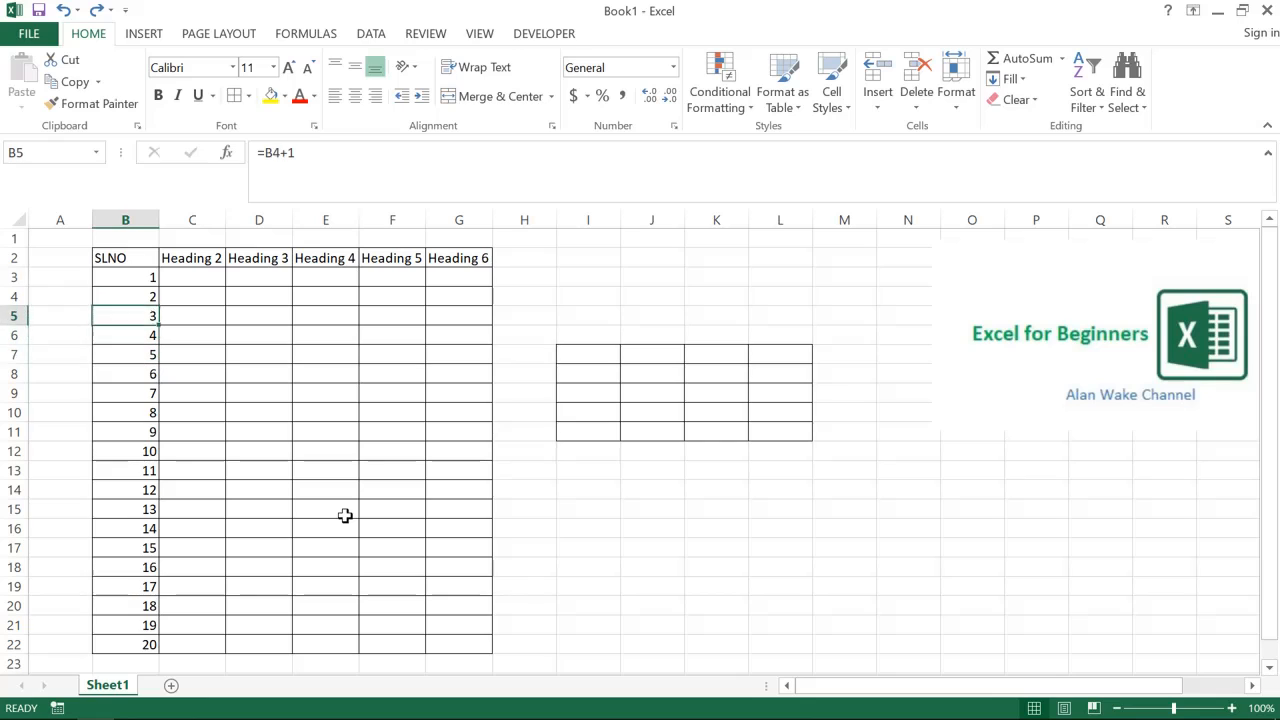
- Copy the serial numbers in B3:B22 and paste them back over the same range as values only
key(Up)
key(Up)
key(Down)
key(Down)
key(Up)
key(Up)
key(ctrl+shift+Down)
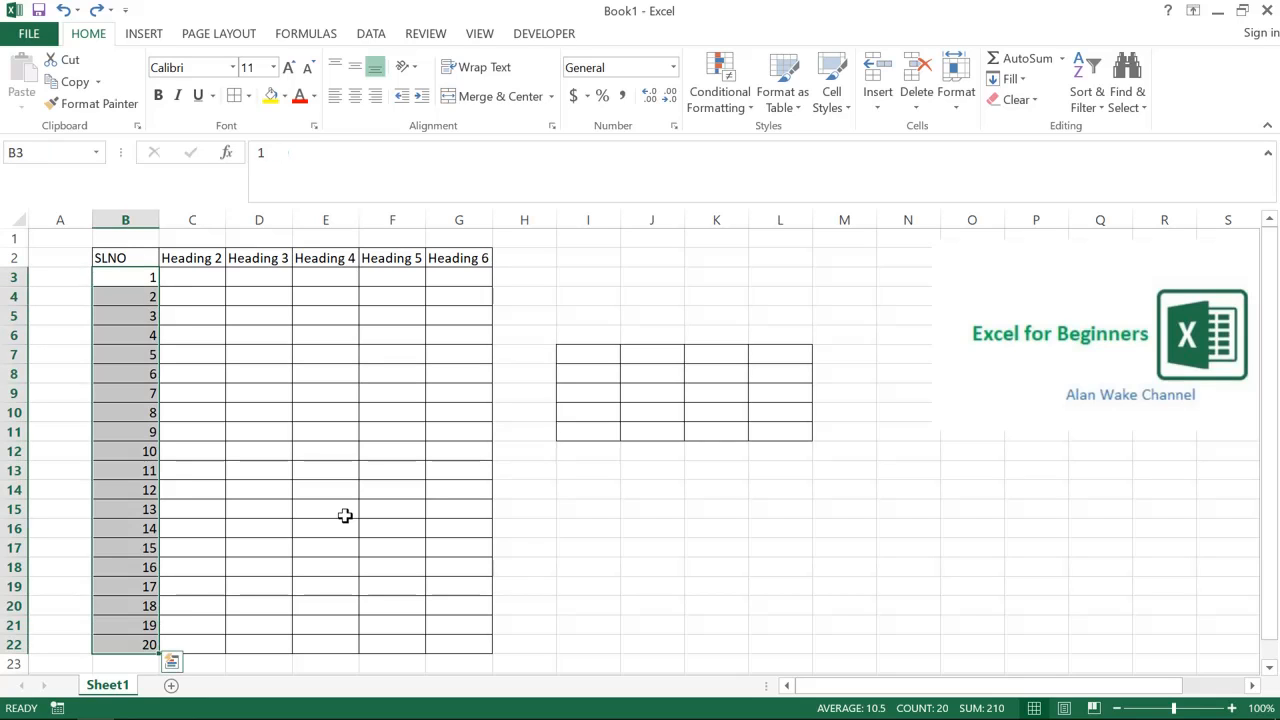
key(ctrl+shift+Up)
key(shift+Down)
key(ctrl+shift+Down)
key(ctrl+c)
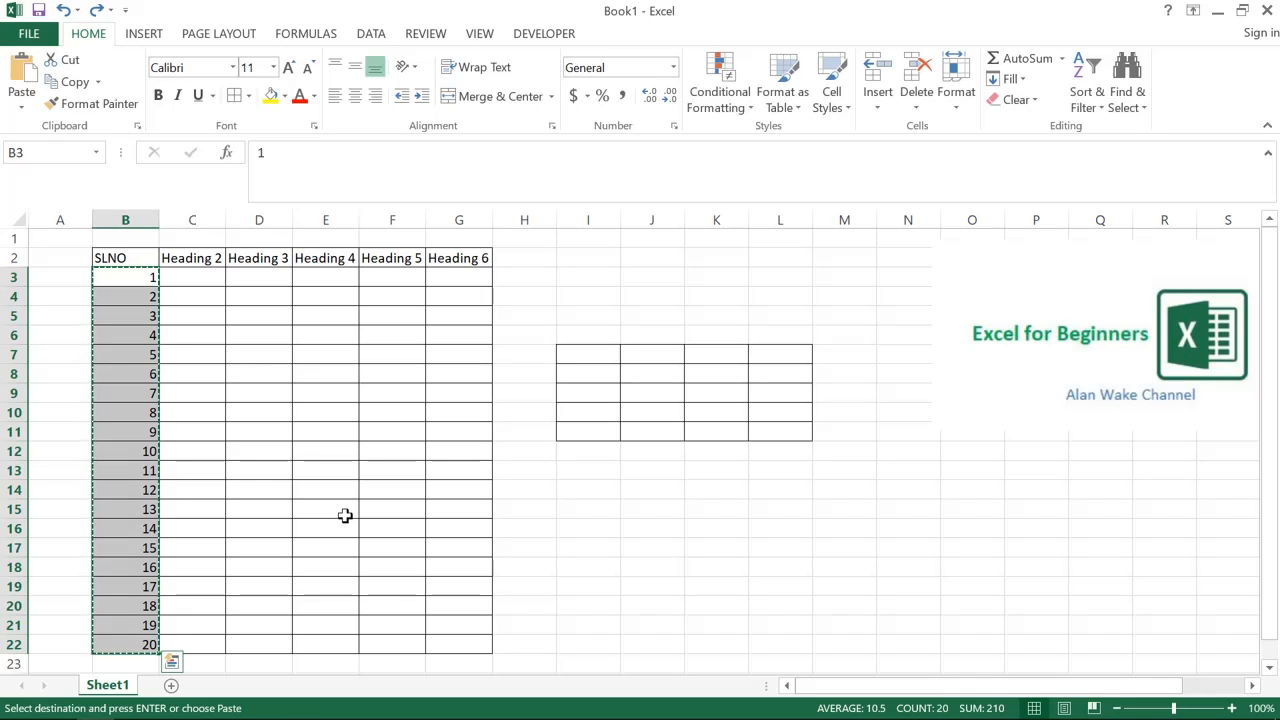
key(alt)
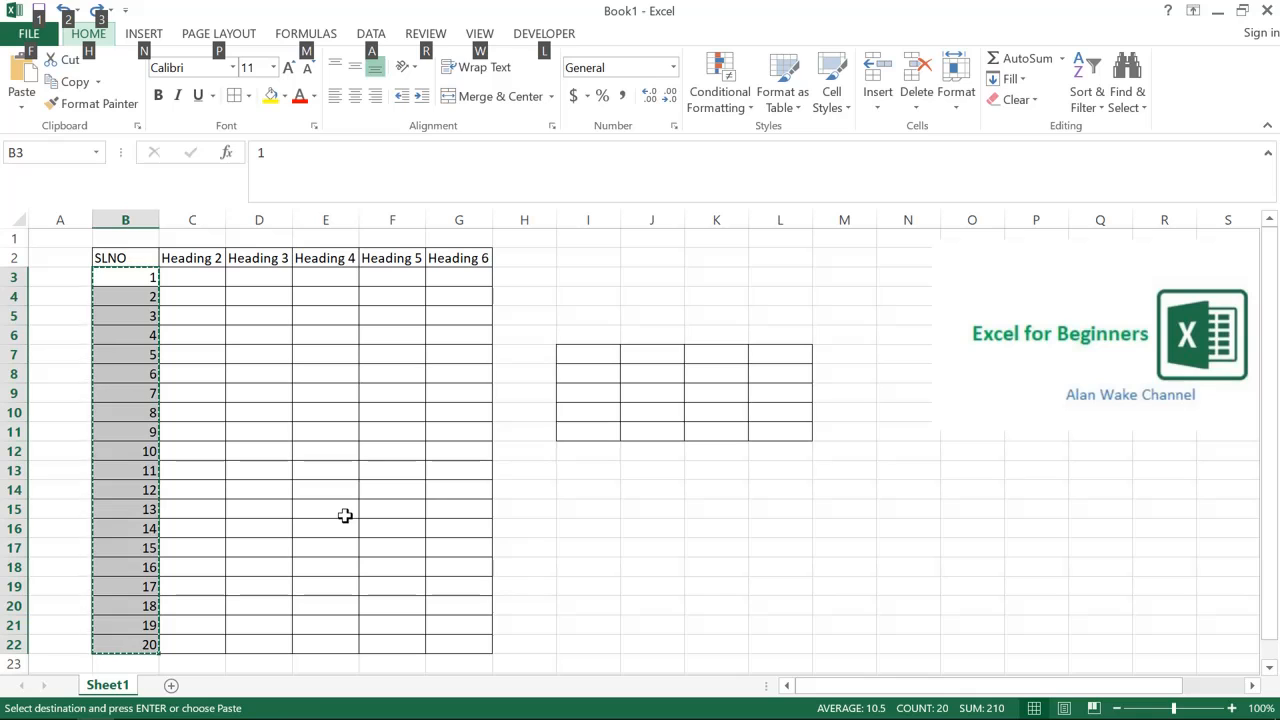
key(h)
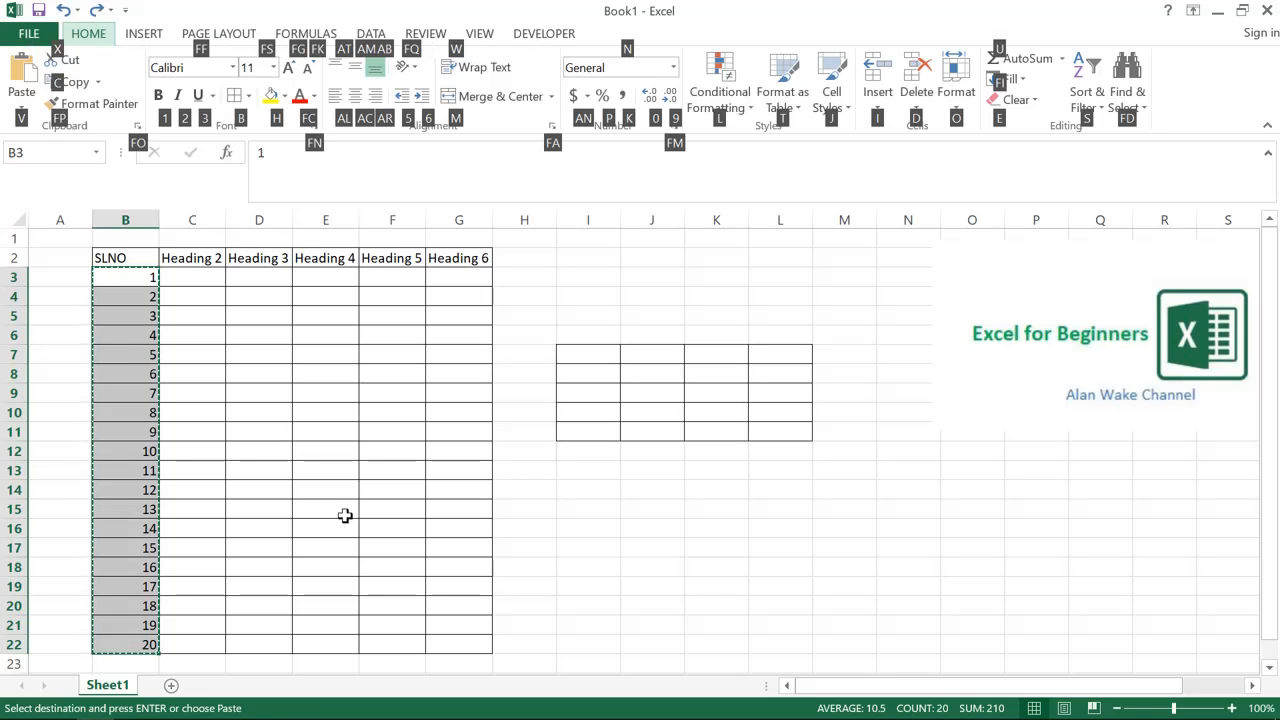
key(v)
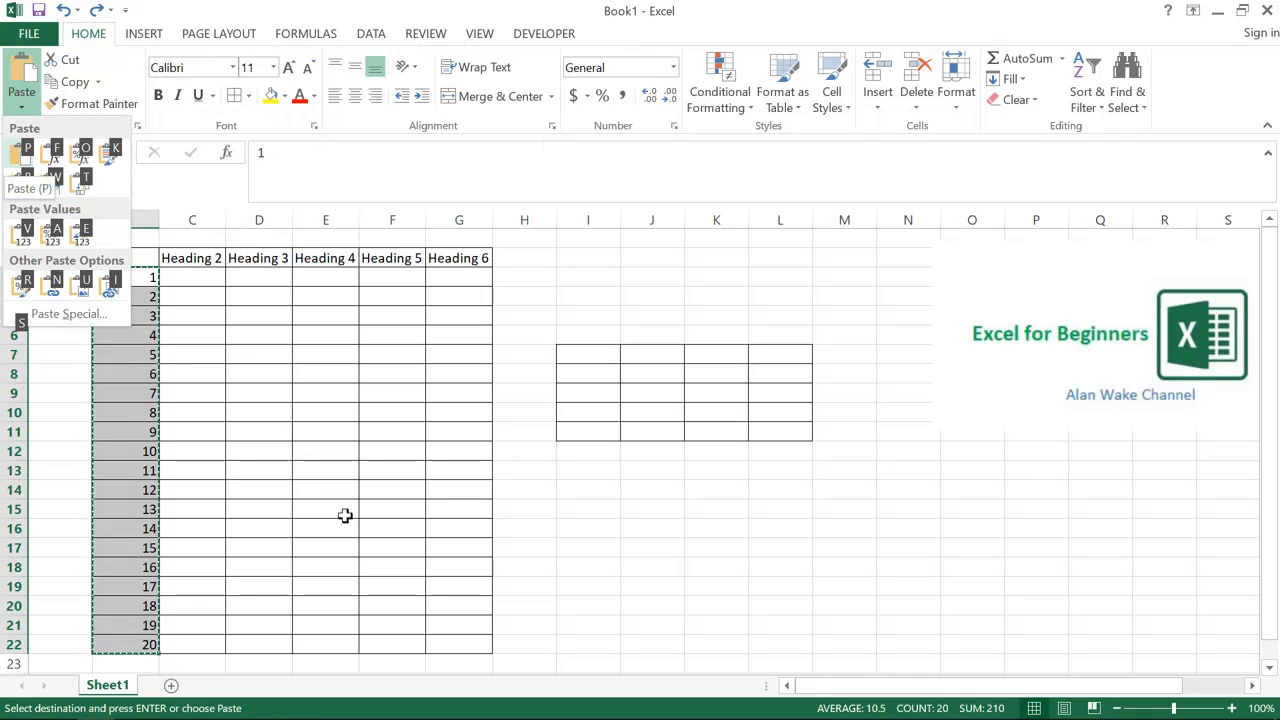
key(p)
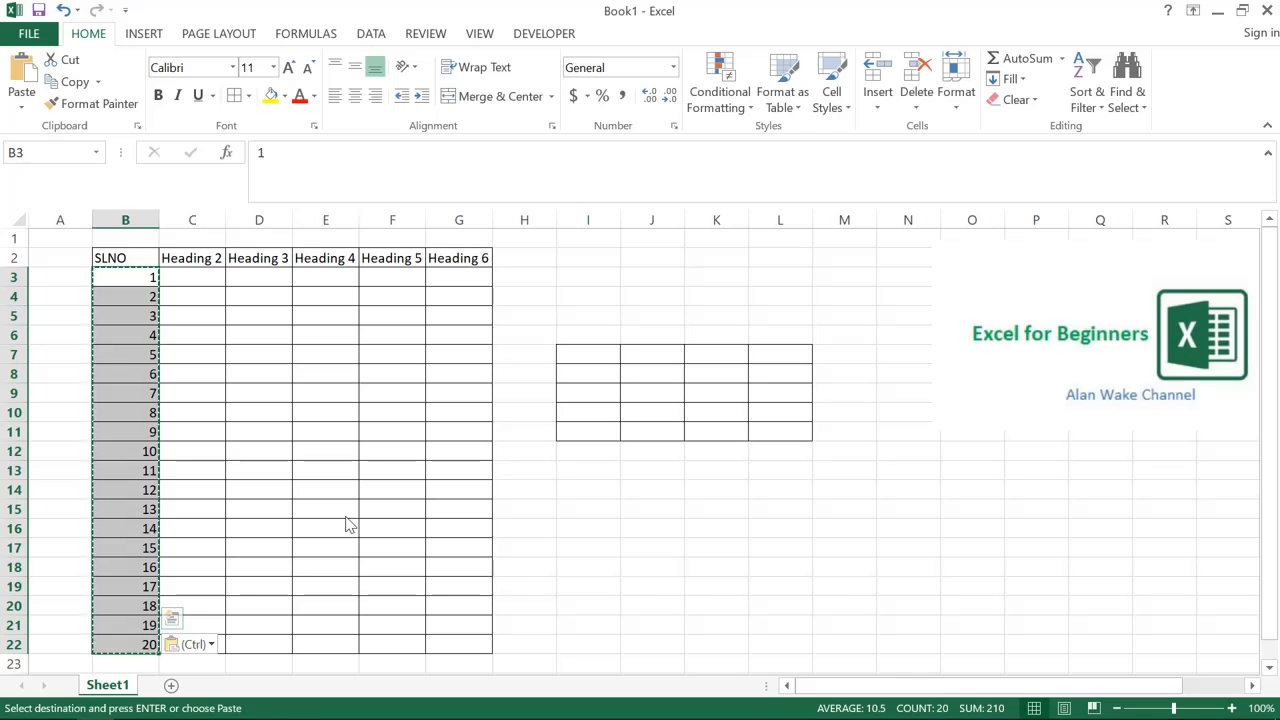
key(Escape)
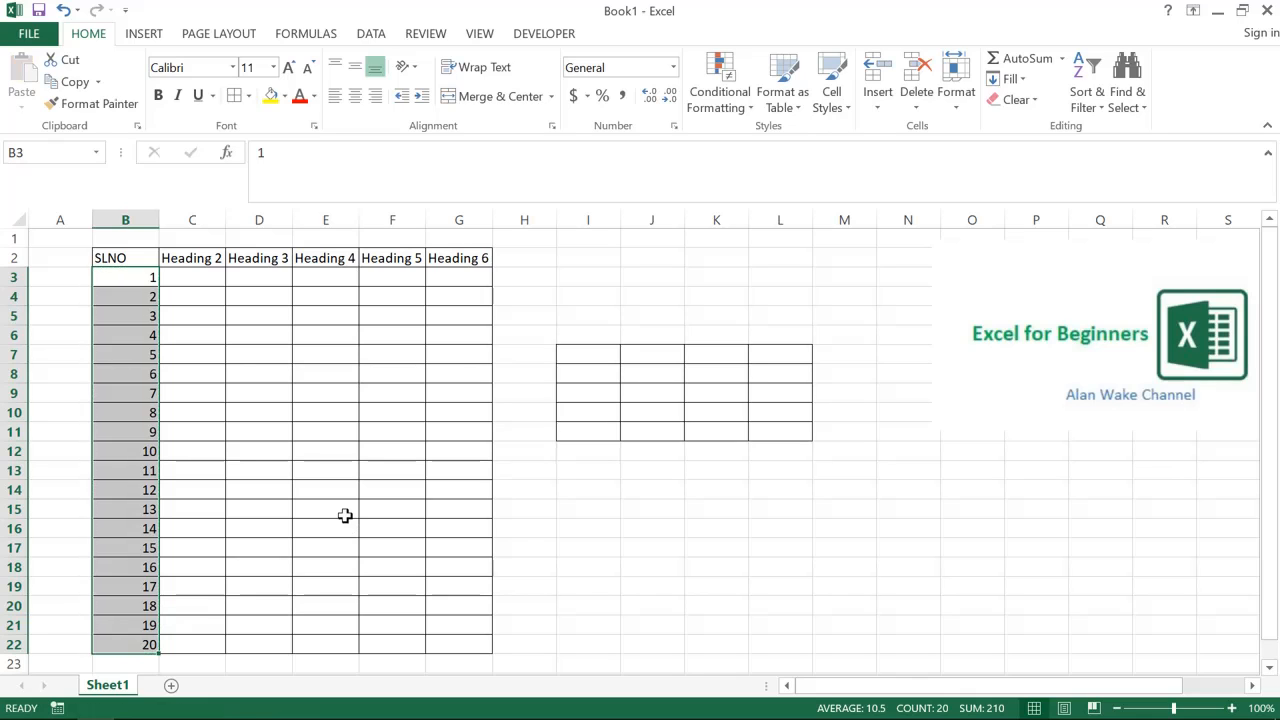
- Examine the contents of the individual SLNO cells to check whether they hold plain values instead of formulas
key(Up)
key(Down)
key(Down)
key(Down)
key(Down)
key(Down)
key(Down)
key(Down)
key(Down)
key(Down)
key(Down)
key(Down)
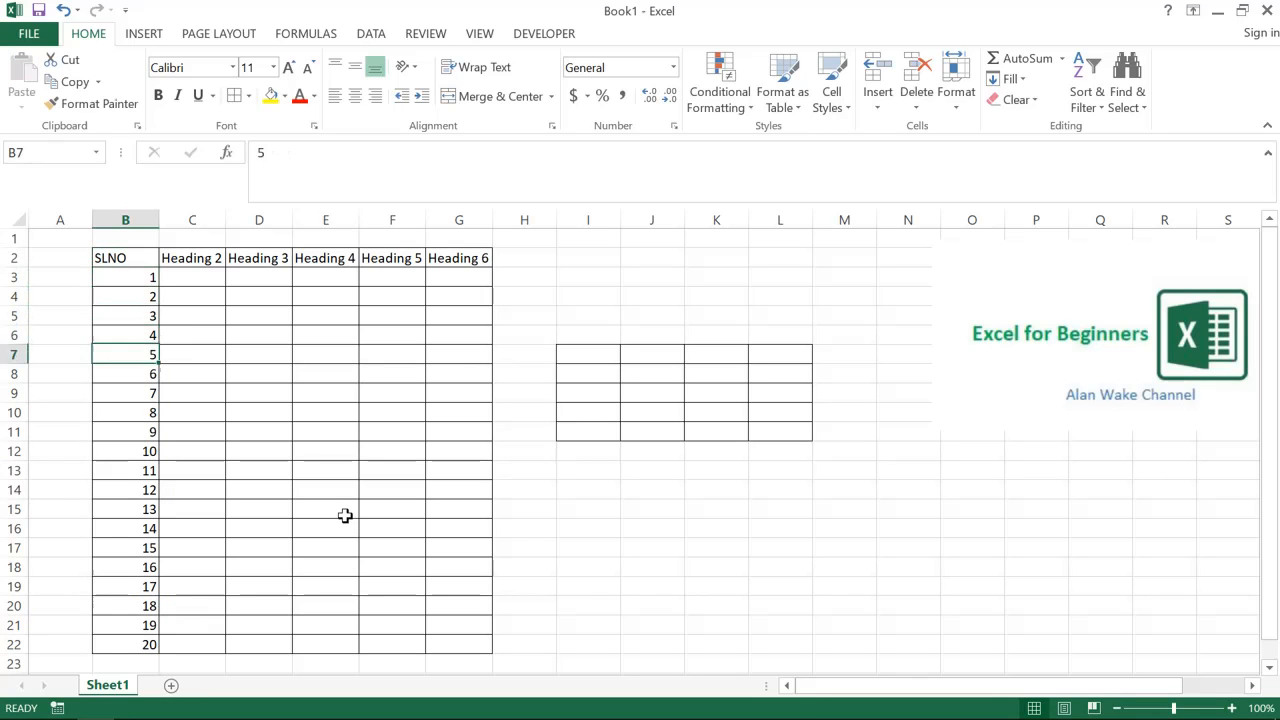
key(Down)
key(Up)
key(Up)
key(Up)
key(Up)
key(Up)
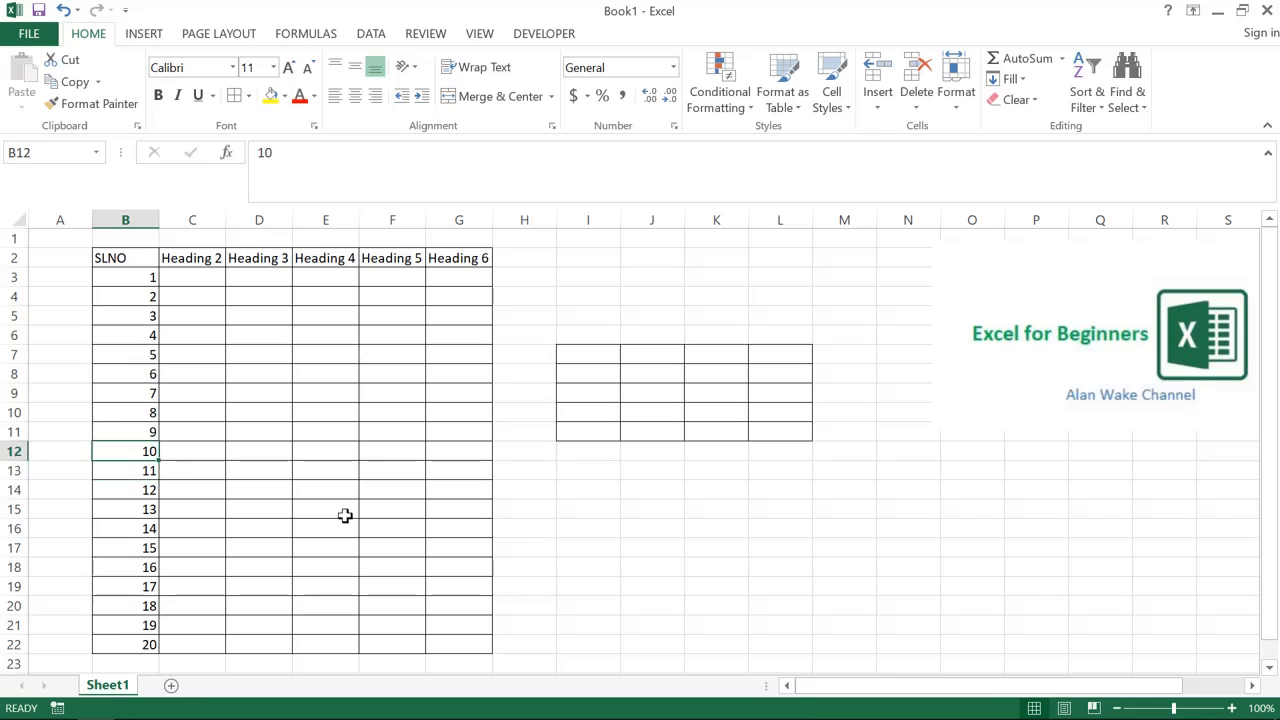
key(Up)
key(Up)
key(Up)
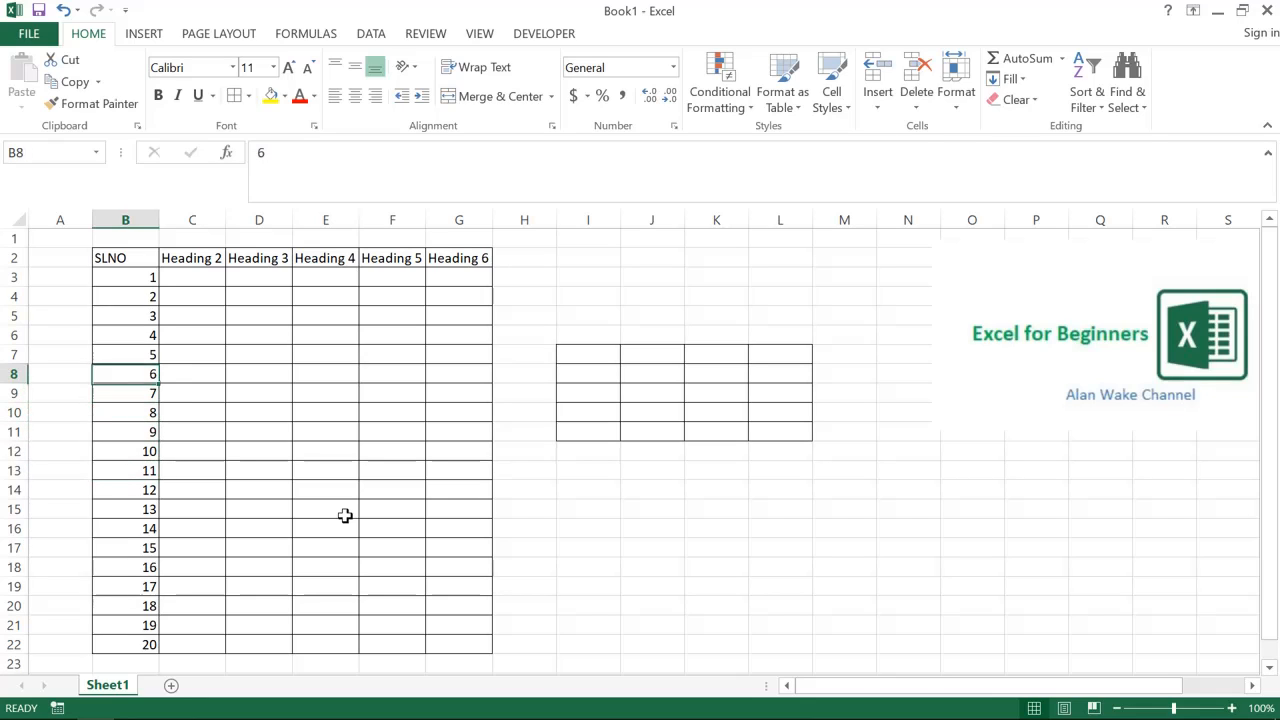
key(Up)
key(Up)
key(Up)
key(Up)
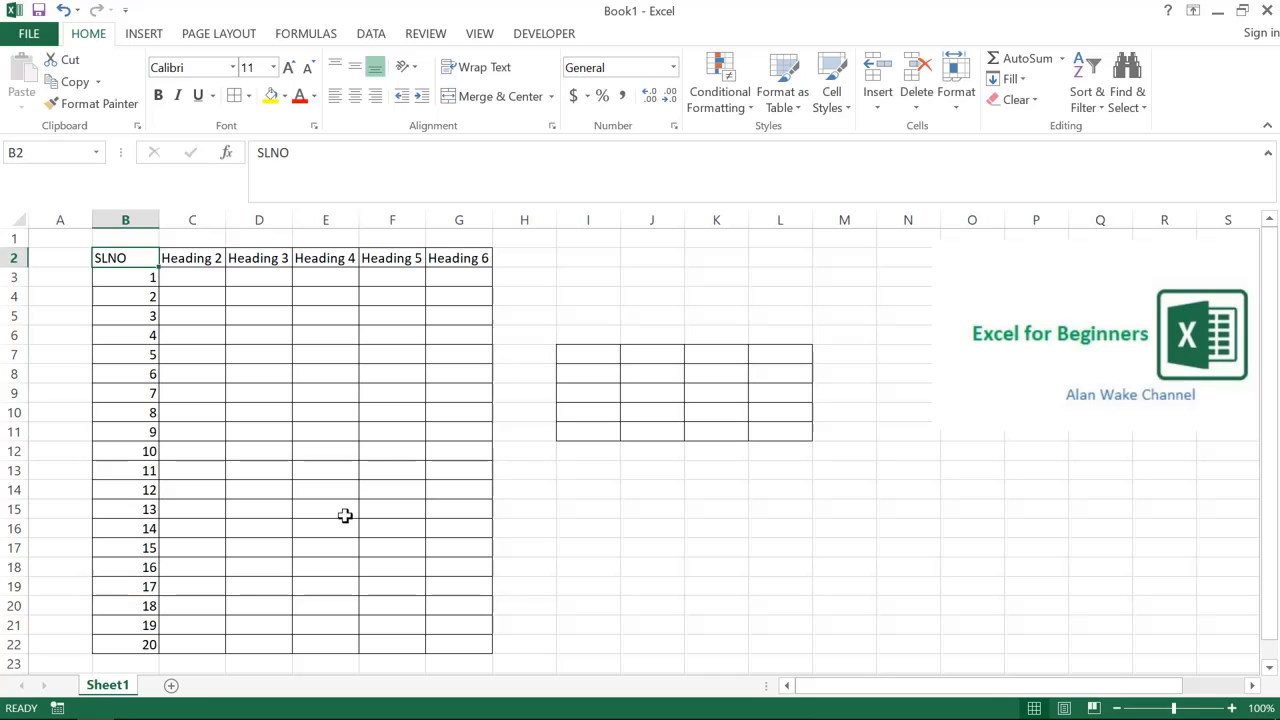
- Enter the formula =RANDBETWEEN(1,10) in cell C3 under Heading 2
key(Right)
key(Down)
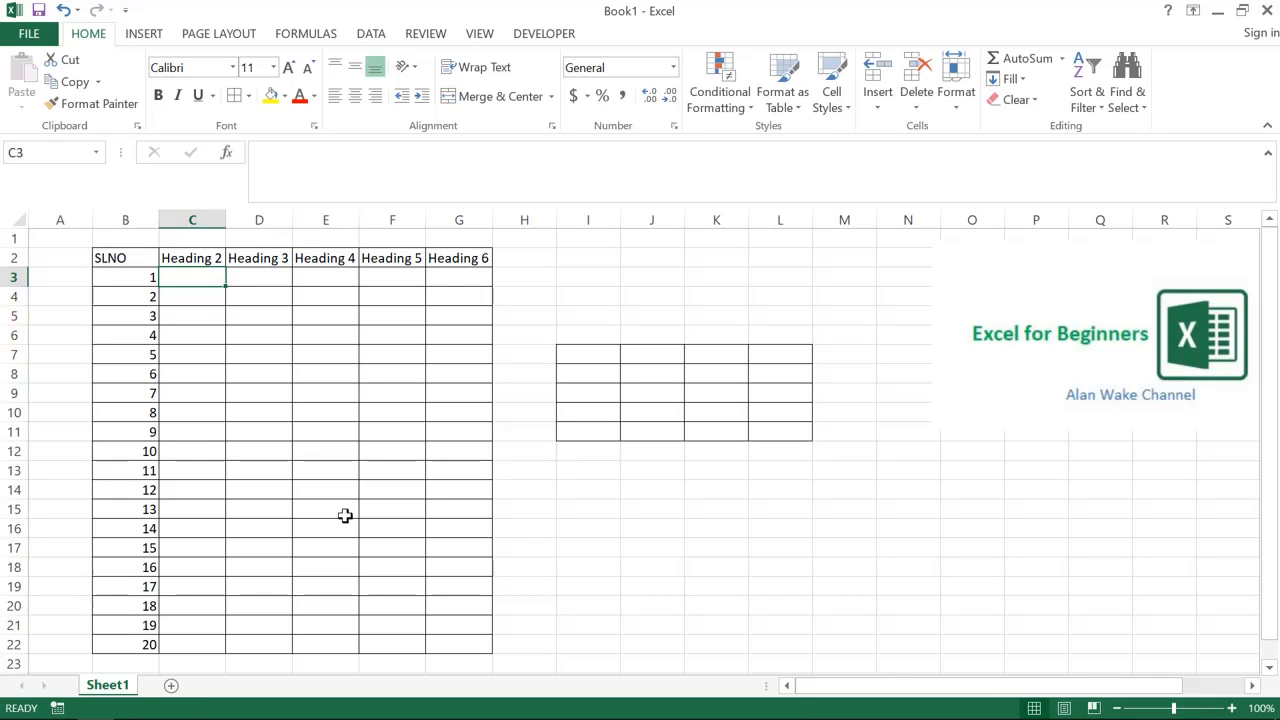
text(=ran)
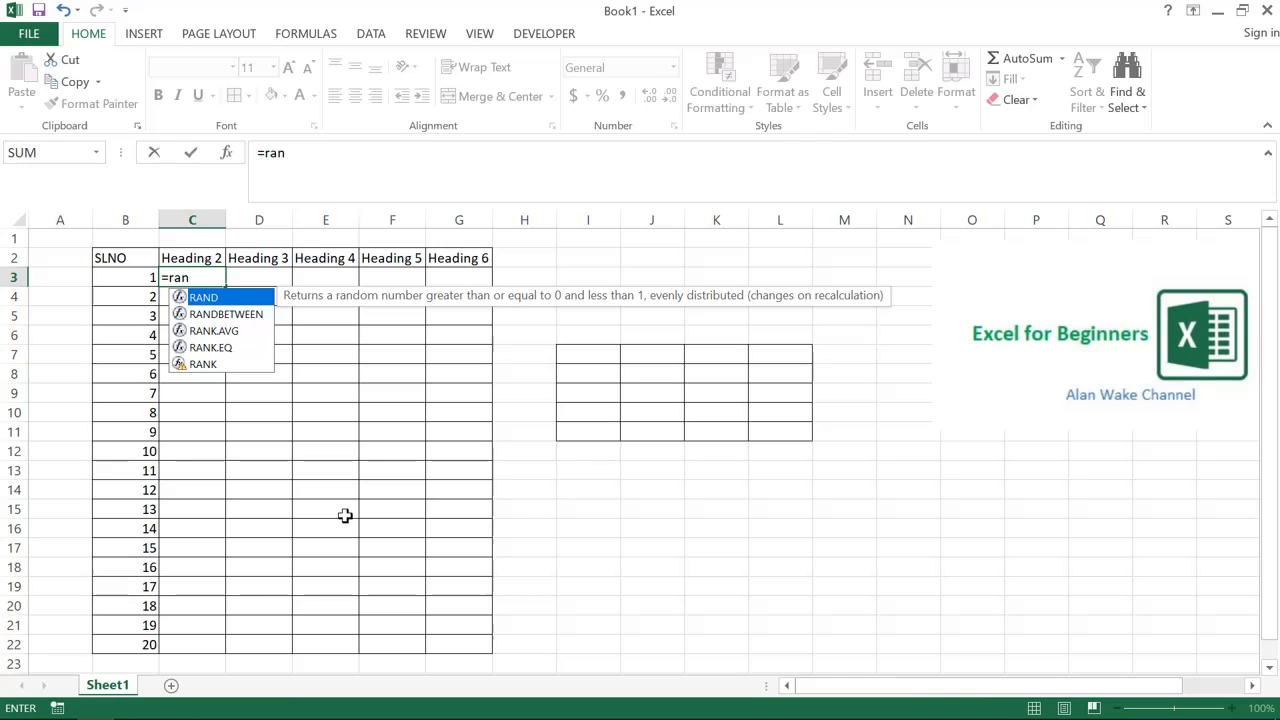
key(Down)
key(Down)
key(Up)
key(Tab)
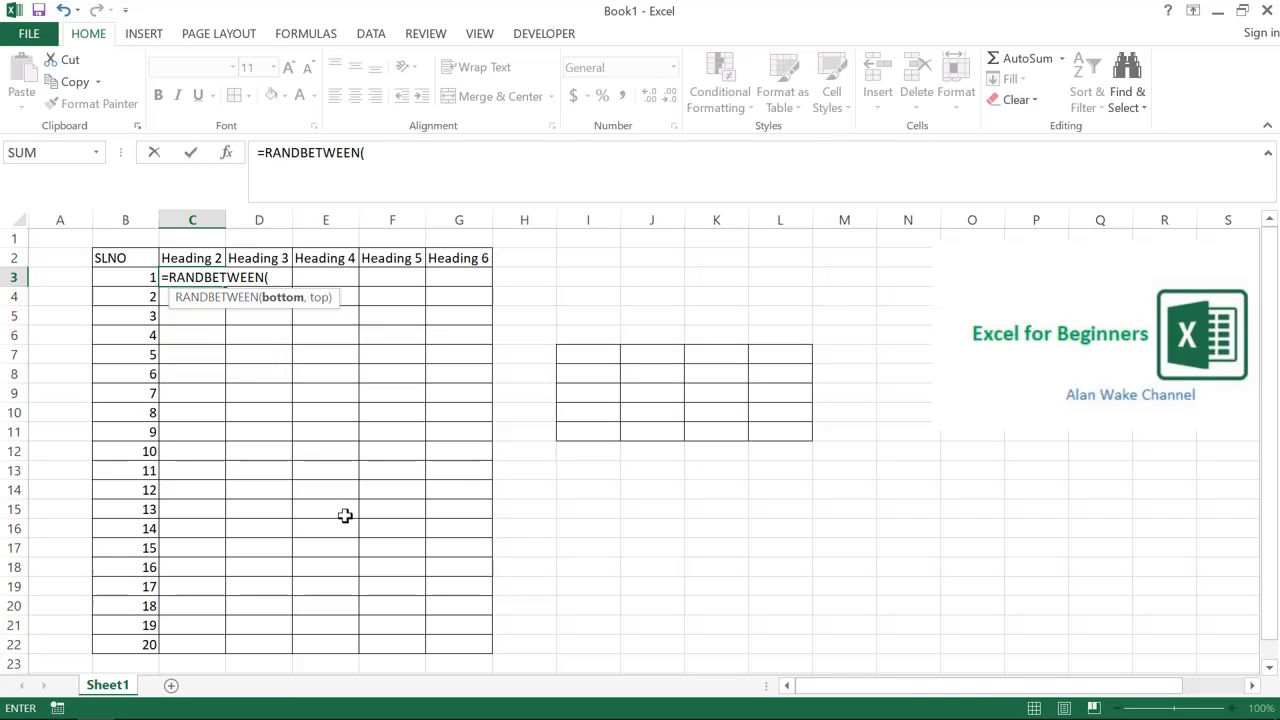
text(1,)
text(0)
key(Return)
- Copy the RANDBETWEEN formula from C3 into the range C3:G14
key(Up)
key(Left)
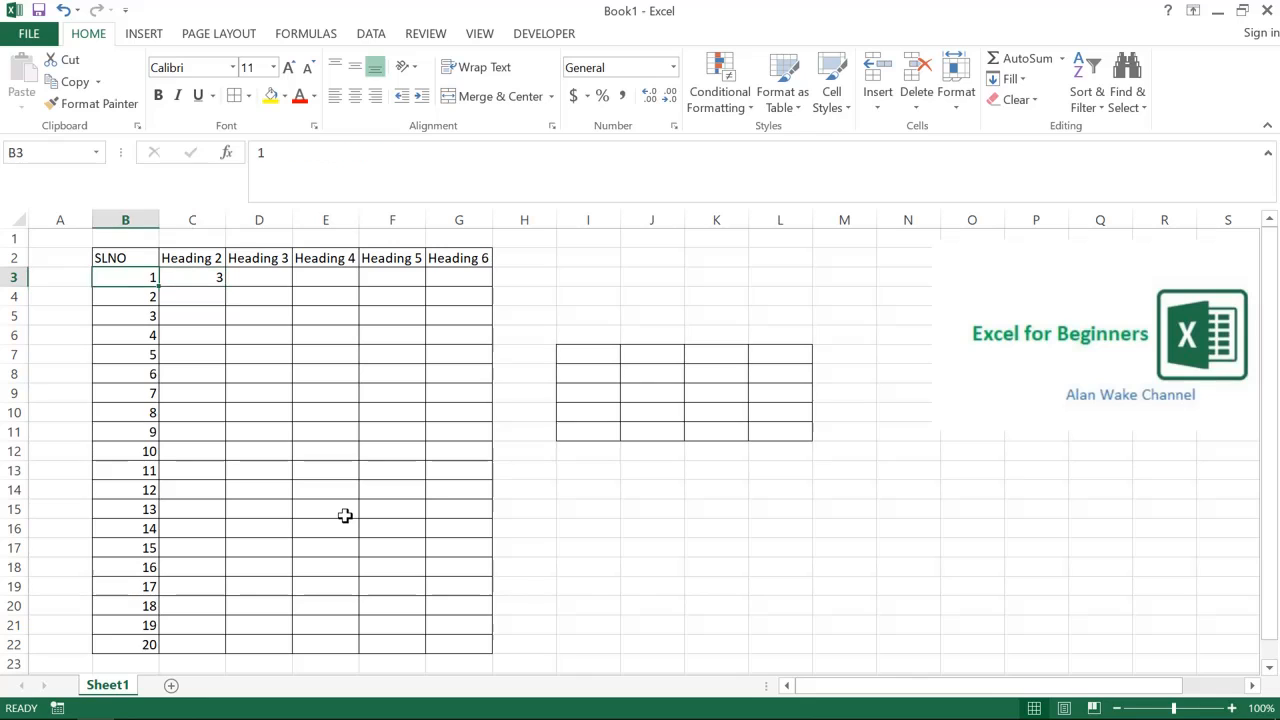
key(Right)
key(ctrl+c)
key(shift+Right)
key(shift+Right)
key(shift+Right)
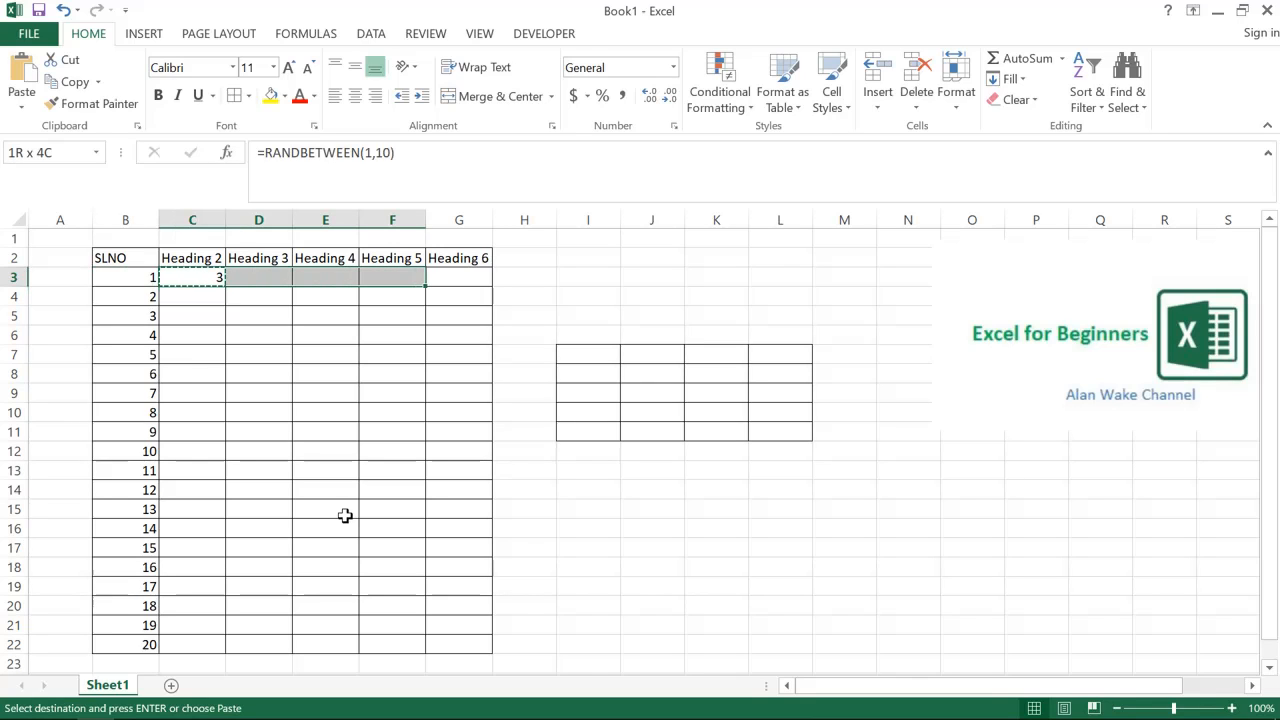
key(shift+Right)
key(shift+Down)
key(shift+Down)
key(shift+Down)
key(shift+Down)
key(shift+Down)
key(shift+Down)
key(shift+Down)
key(shift+Down)
key(shift+Down)
key(shift+Down)
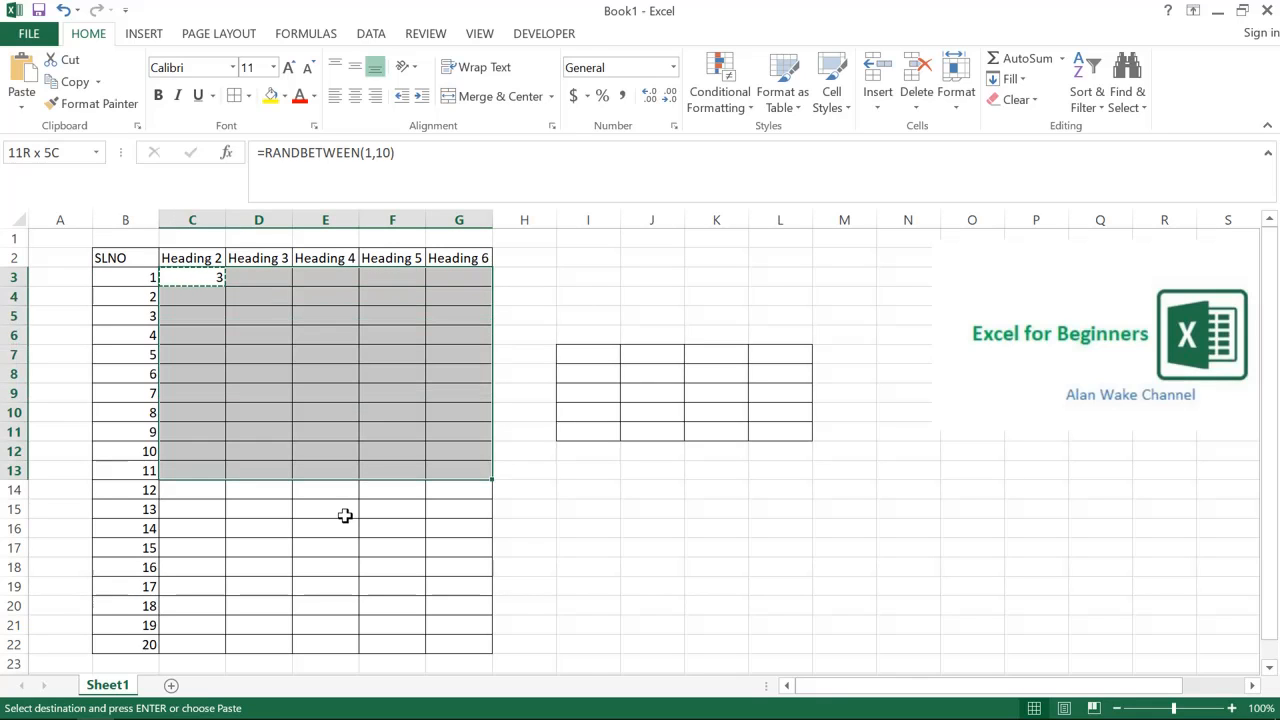
key(shift+Down)
key(Return)
- Delete the entire sheet rows 15 through 22 below the filled part of the table
key(Down)
key(Down)
key(Down)
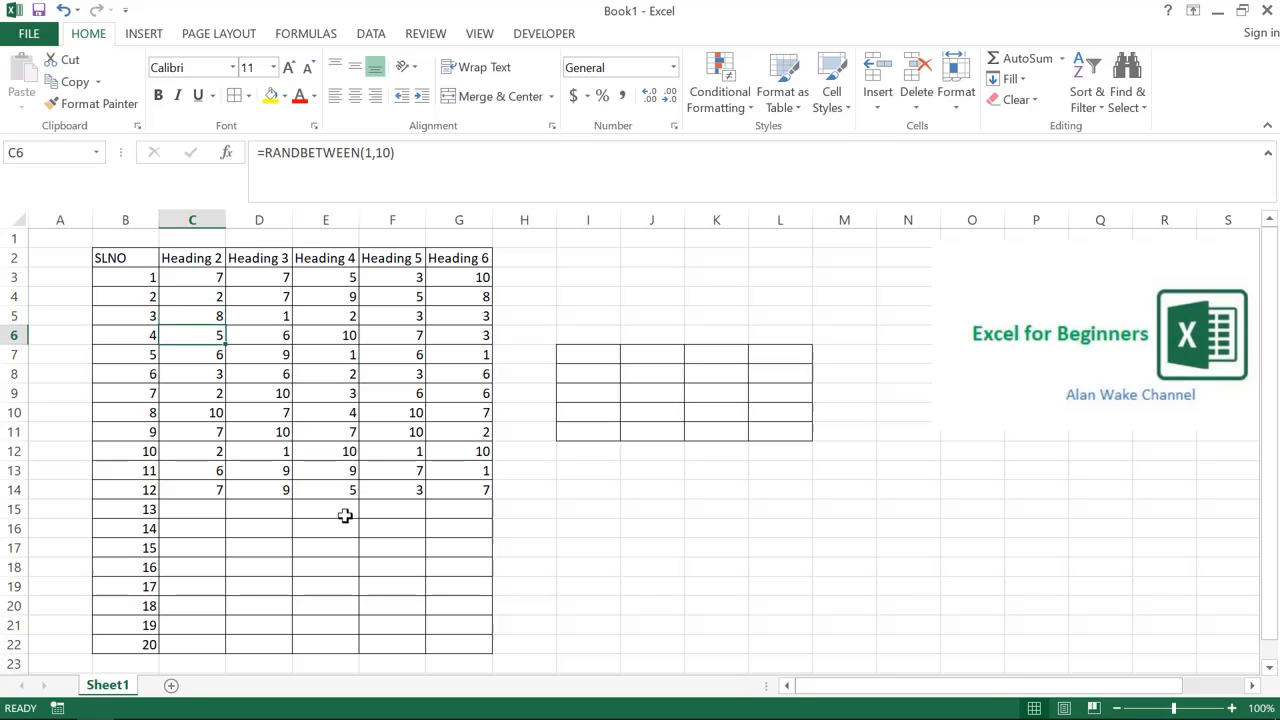
key(Down)
key(Down)
key(Down)
key(Down)
key(Down)
key(Down)
key(Down)
key(Down)
key(Down)
key(Left)
key(Down)
key(Up)
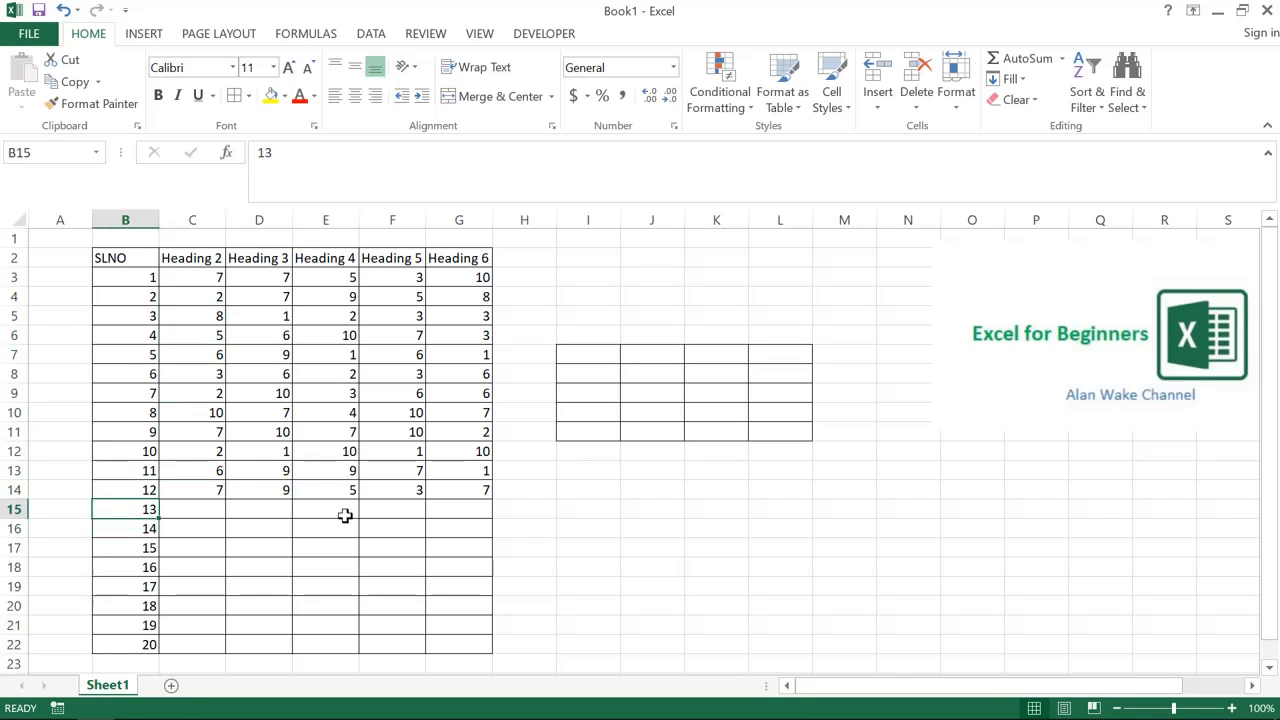
key(shift+space)
key(Left)
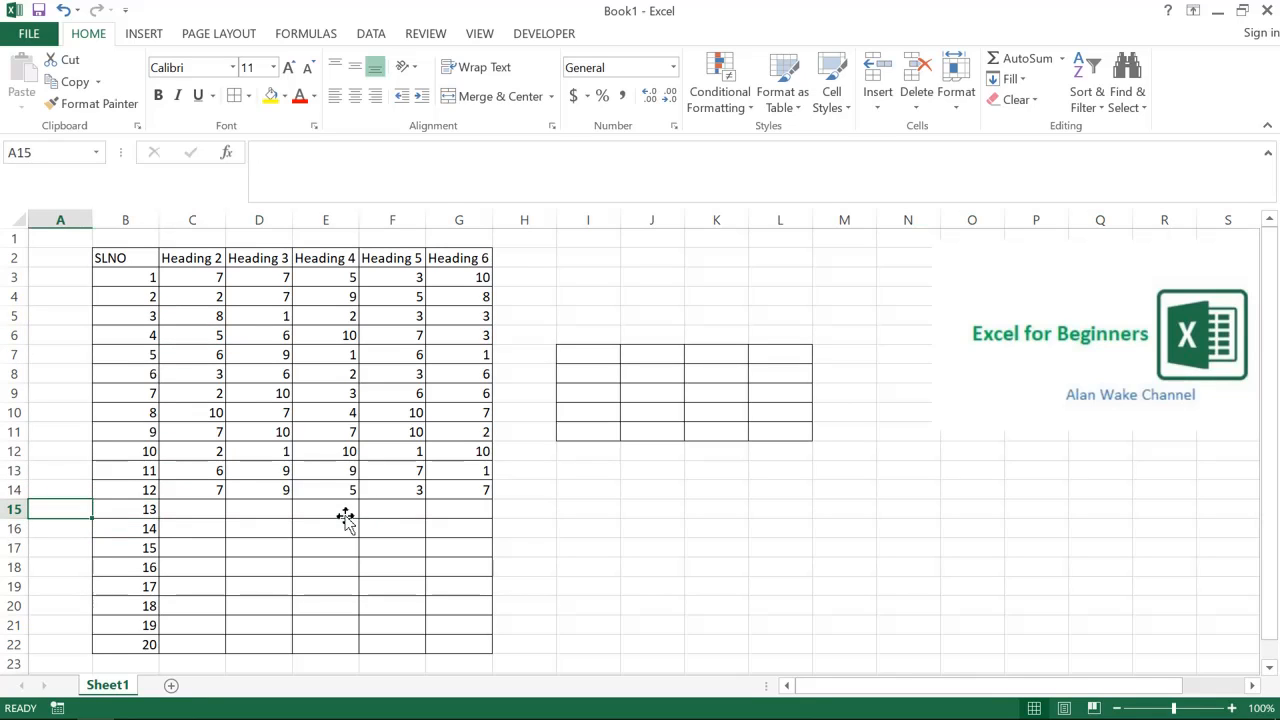
key(Right)
key(Left)
key(Right)
key(Right)
key(Left)
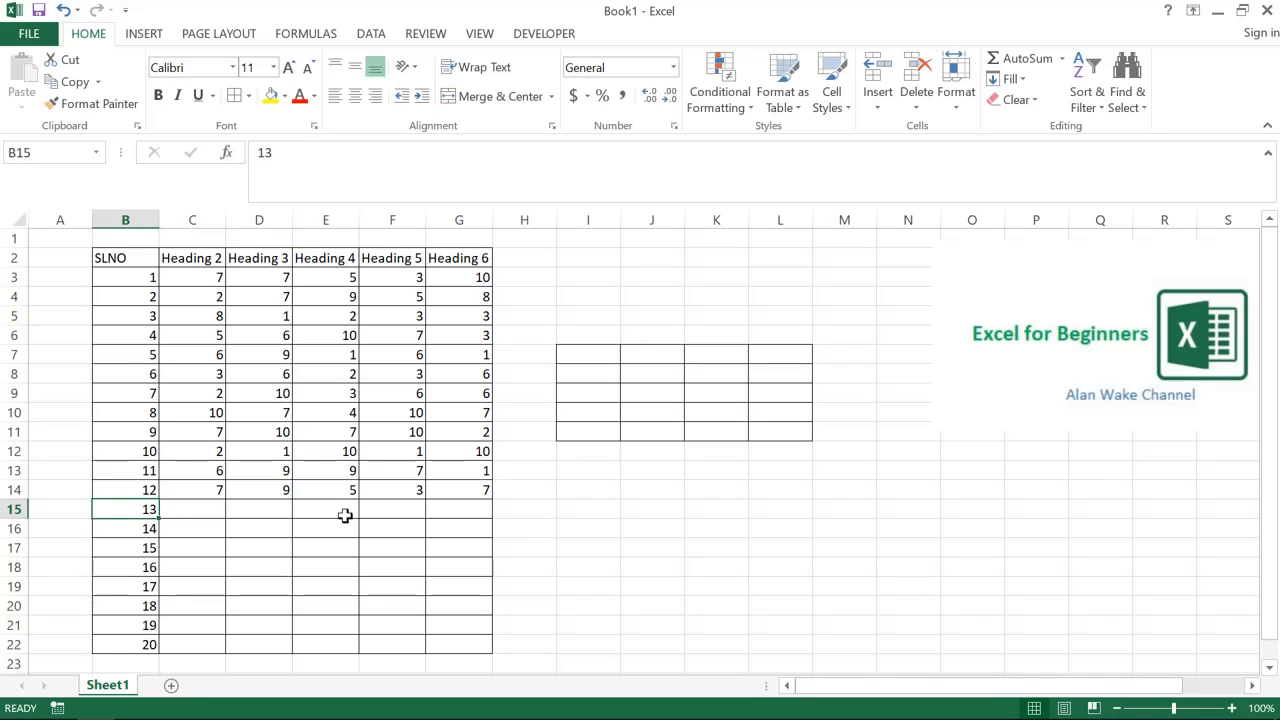
key(shift+space)
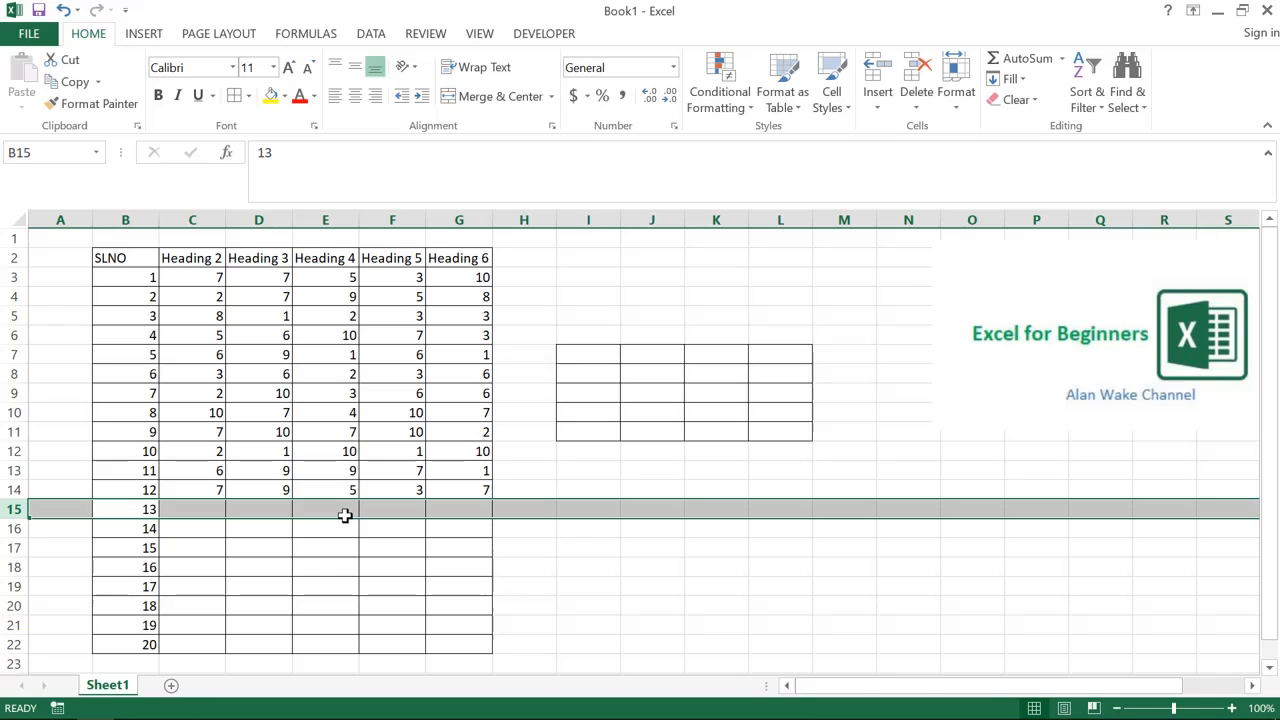
key(shift+Down)
key(shift+Down)
key(shift+Down)
key(shift+Down)
key(shift+Down)
key(shift+Down)
key(shift+Down)
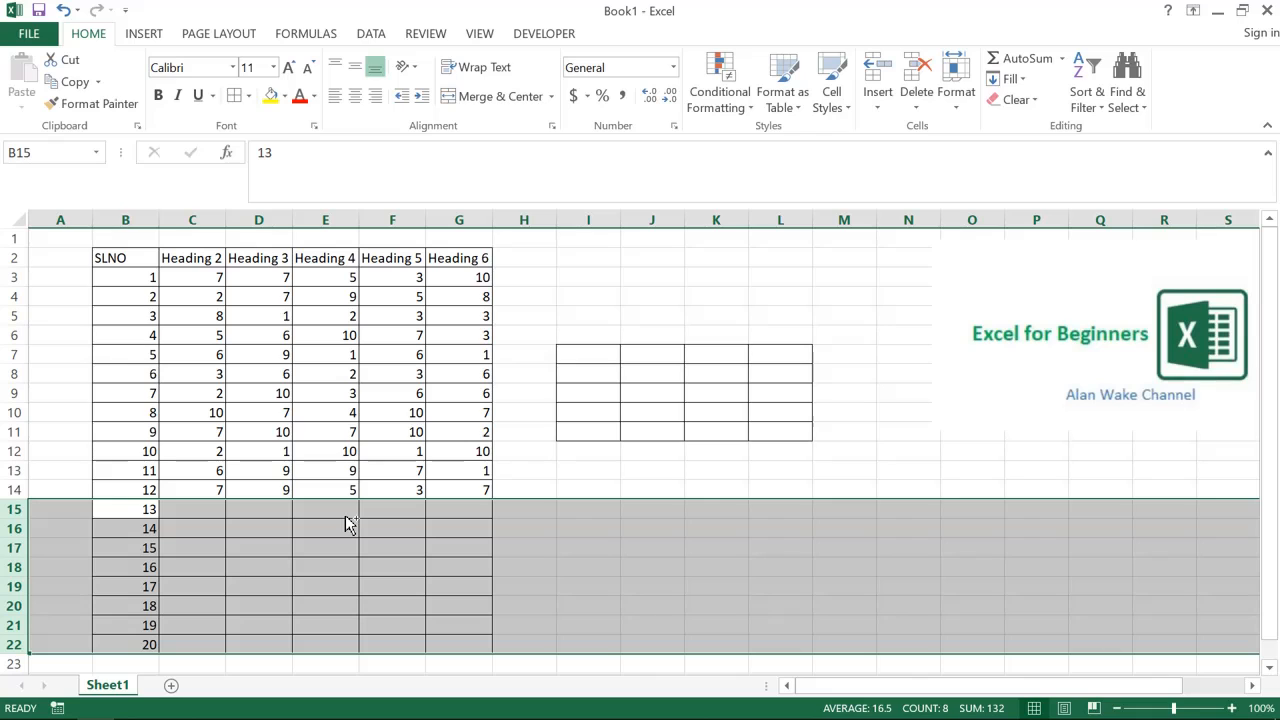
key(ctrl+minus)
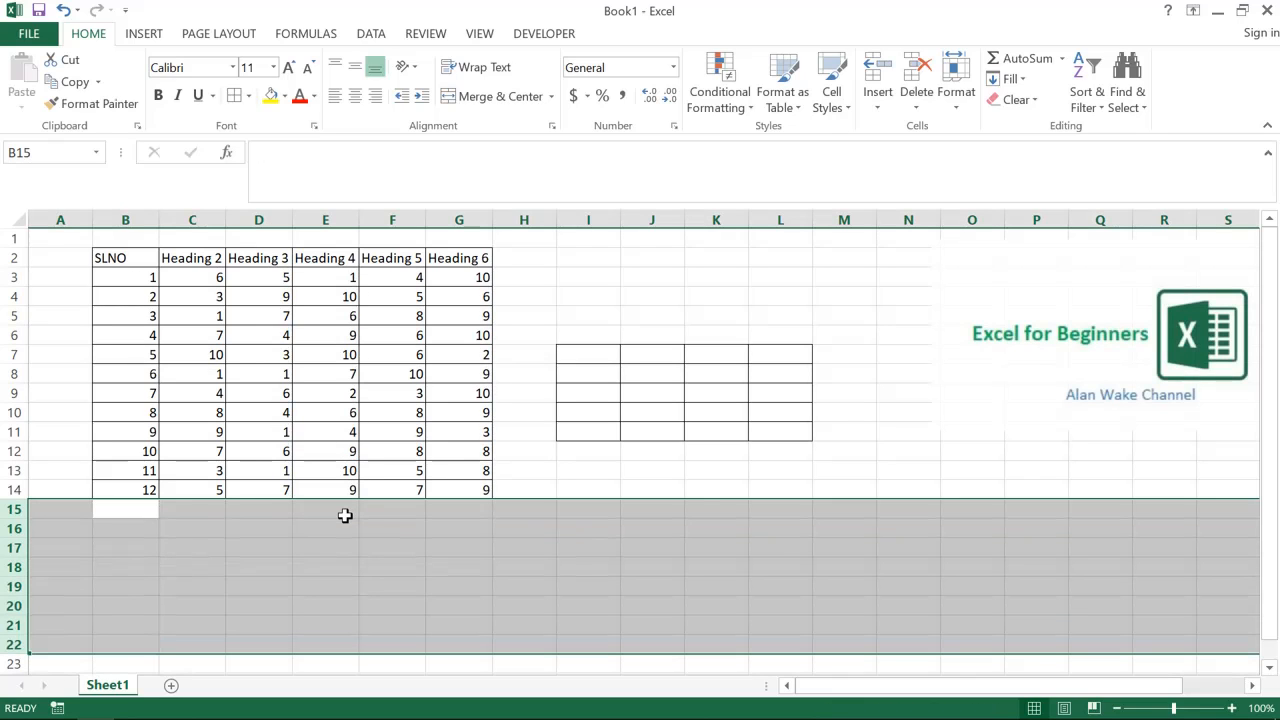
key(Left)
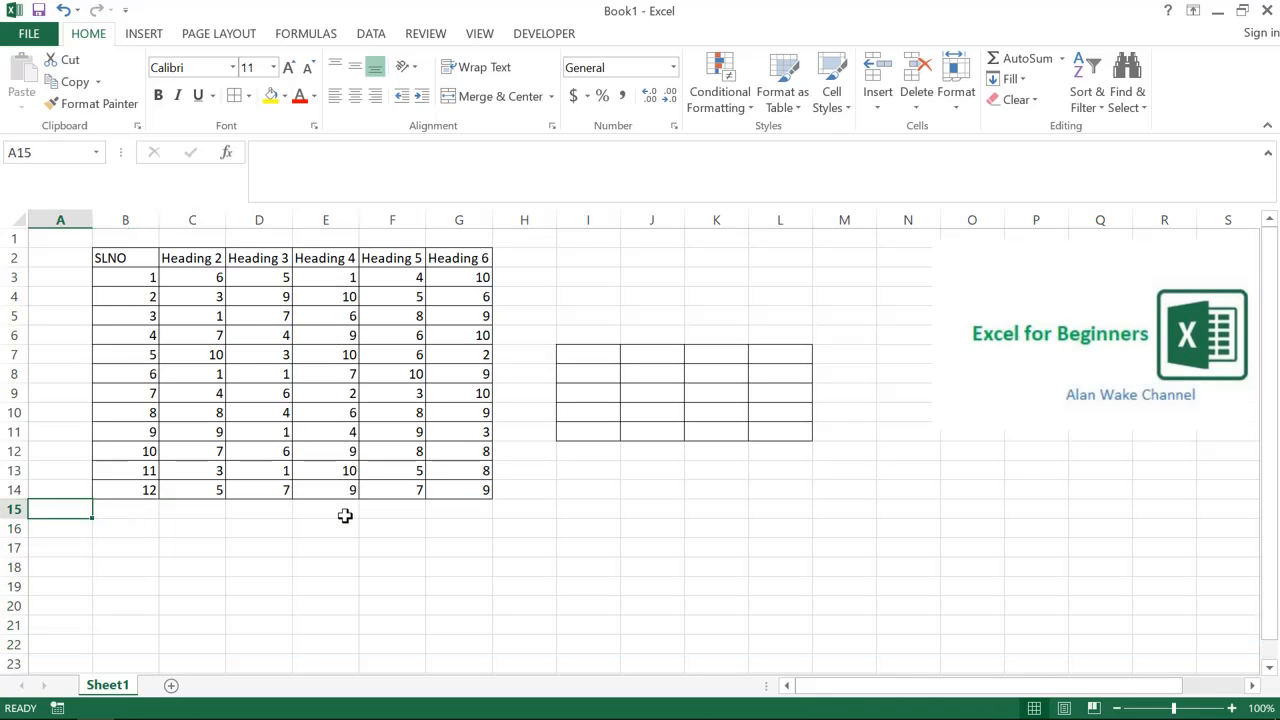
key(Right)
key(Right)
key(Right)
key(Right)
key(Right)
key(Left)
key(Left)
key(Left)
key(Left)
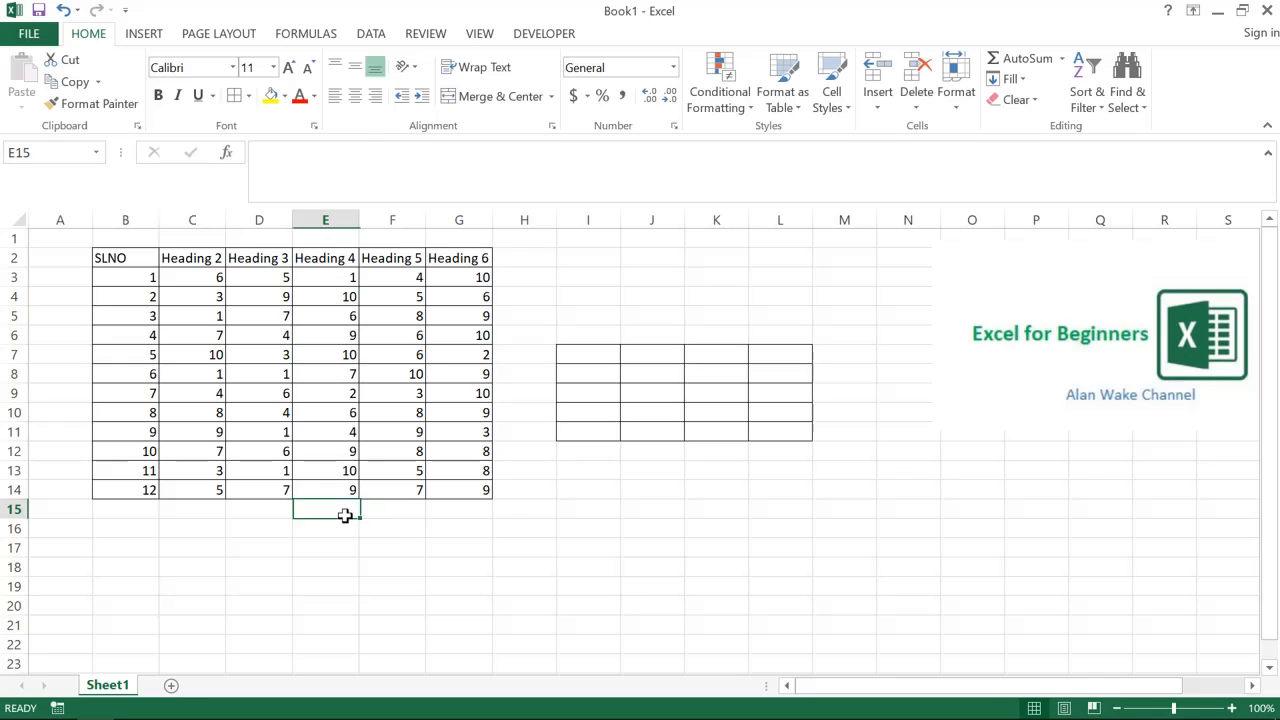
key(Right)
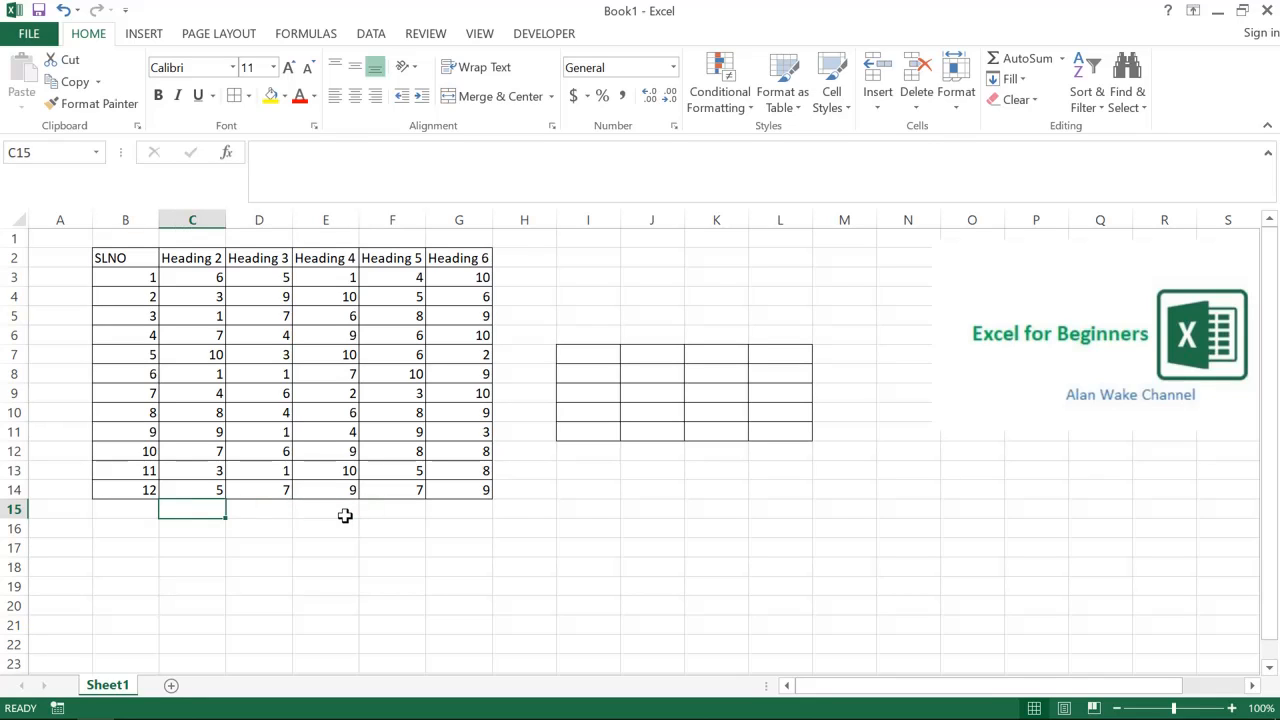
key(Right)
key(Right)
key(Right)
key(Right)
key(Right)
key(Right)
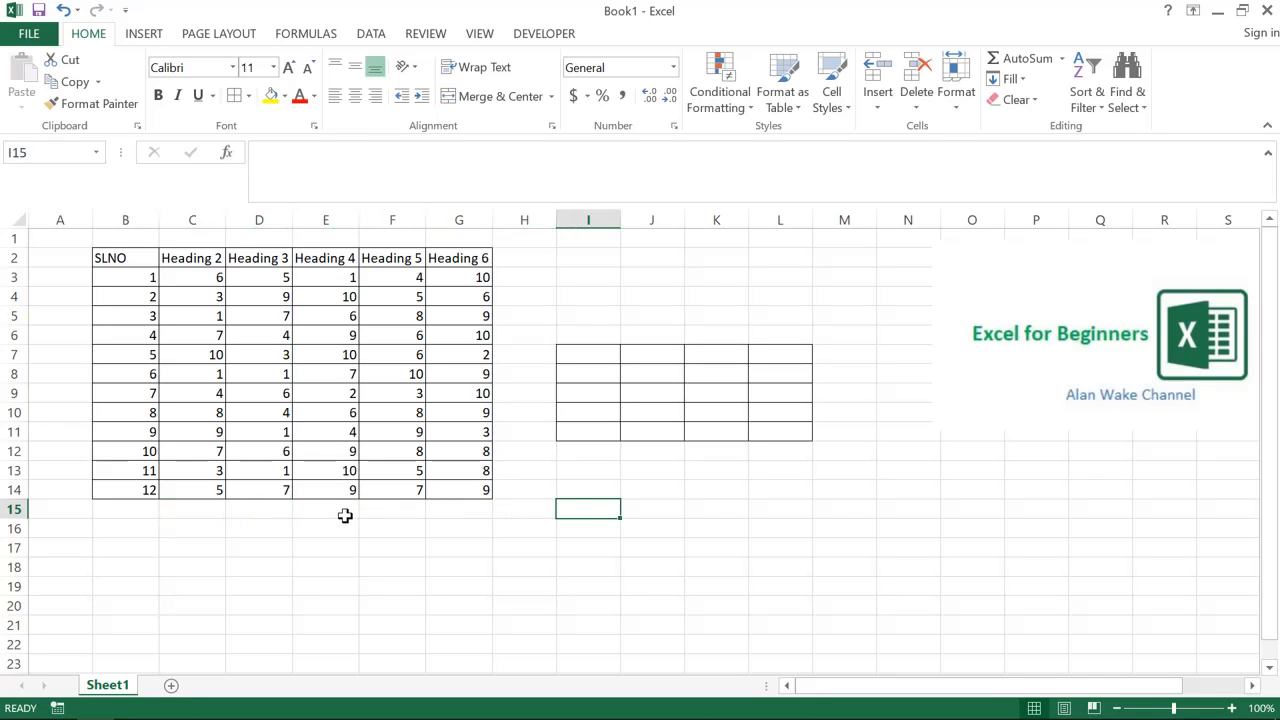
key(Up)
key(Left)
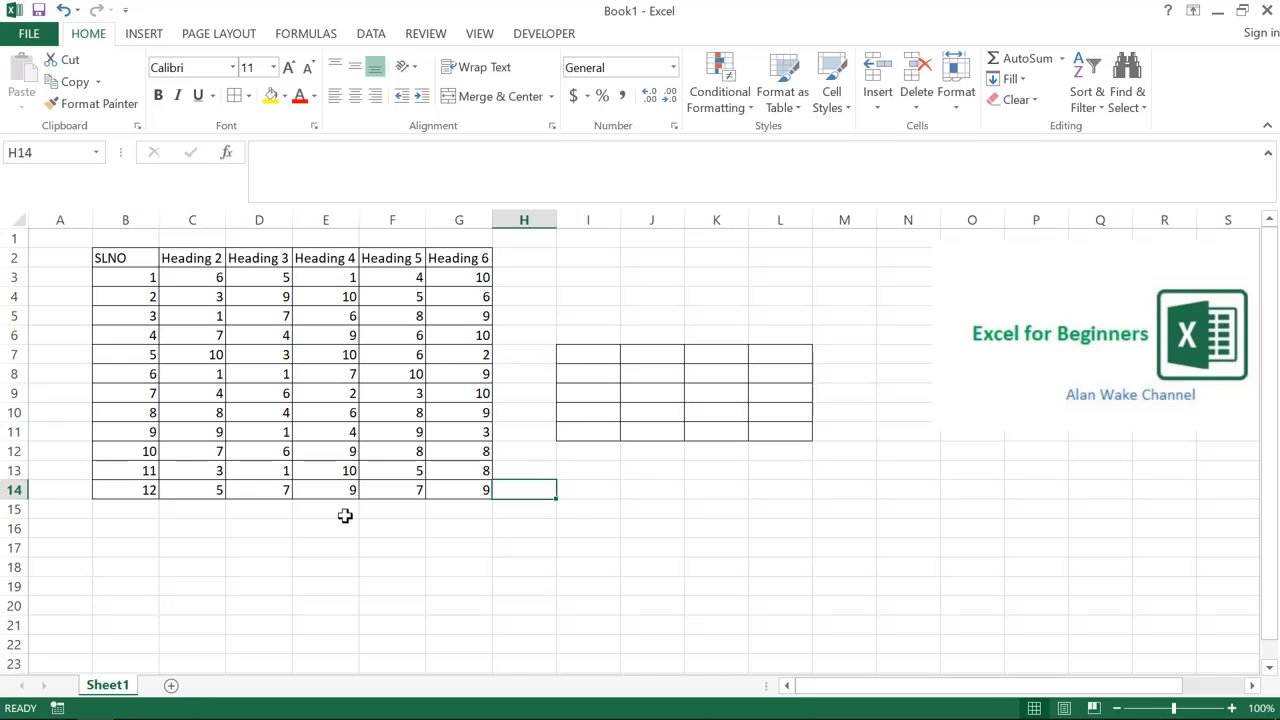
key(Down)
key(Down)
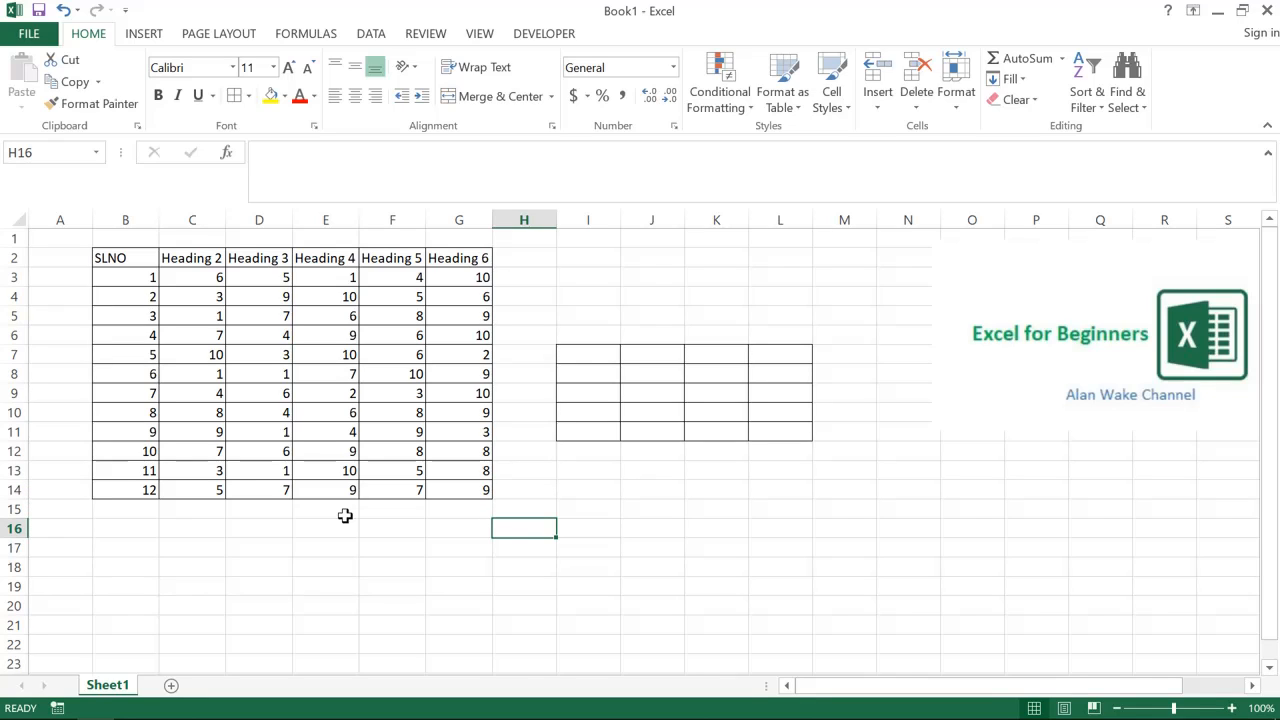
- Select the entire row 16 and, separately, the entire column H
key(shift+space)
key(Right)
key(Left)
key(ctrl+space)
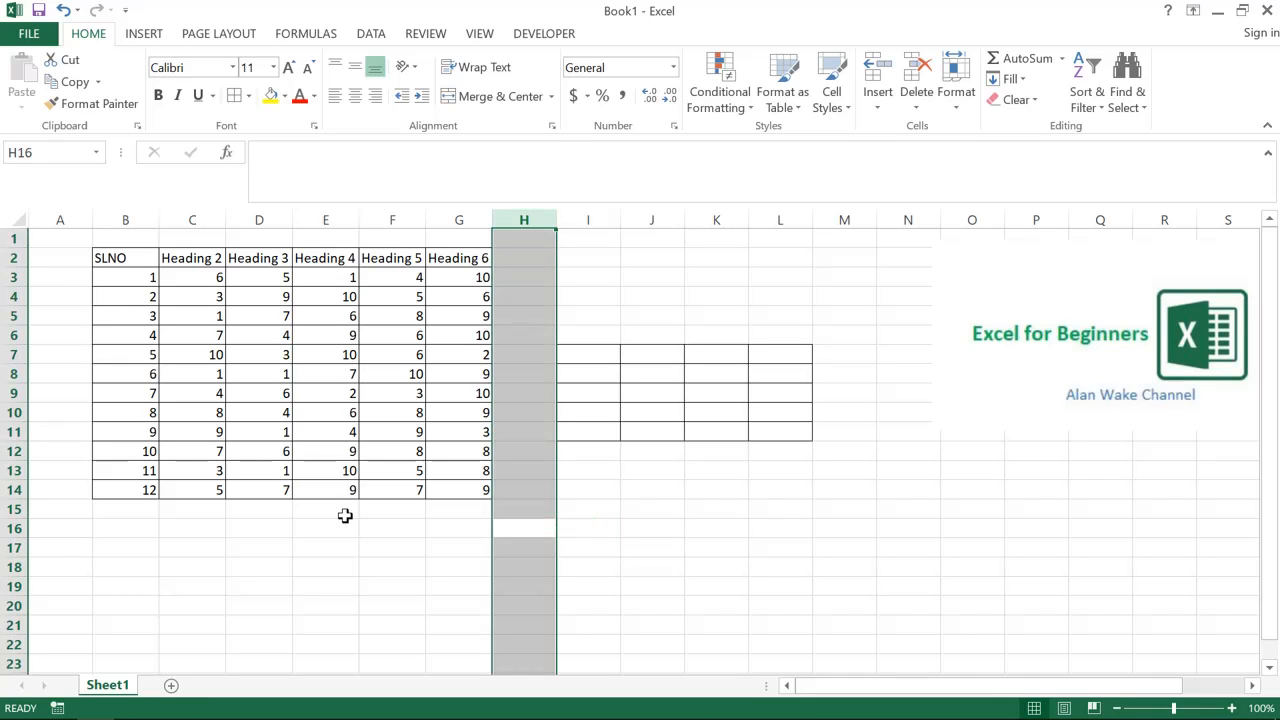
- Replace the last serial number in cell B14 with the label "Total"
key(Left)
key(Left)
key(Left)
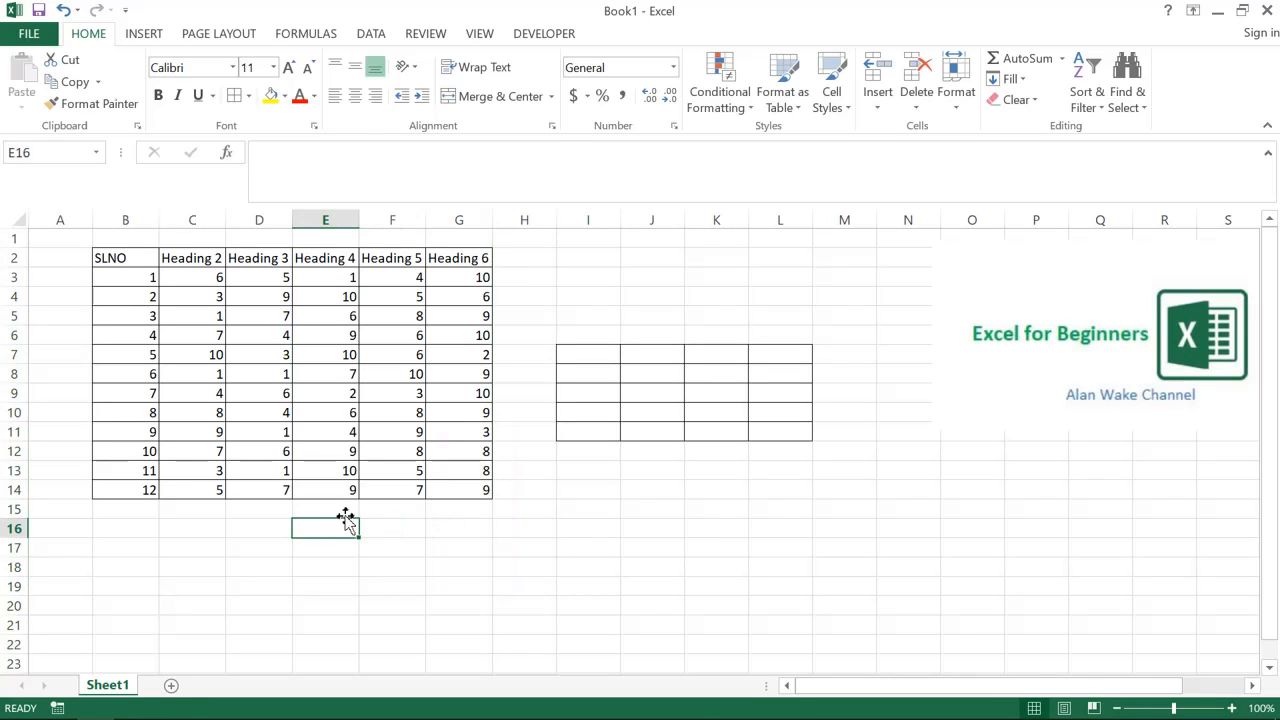
key(Left)
key(Left)
key(Left)
key(Up)
key(Up)
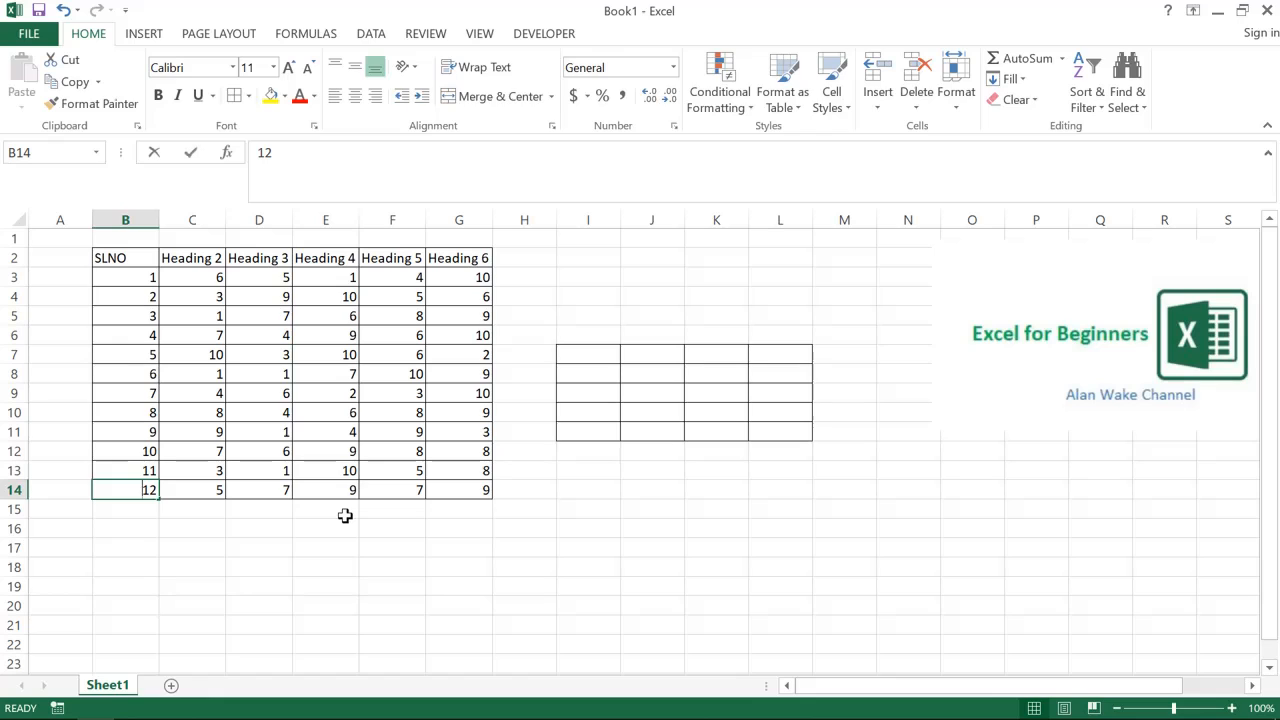
text(Total)
key(Tab)
- Clear the random numbers from C14:G14 in the Total row
key(ctrl+shift+Right)
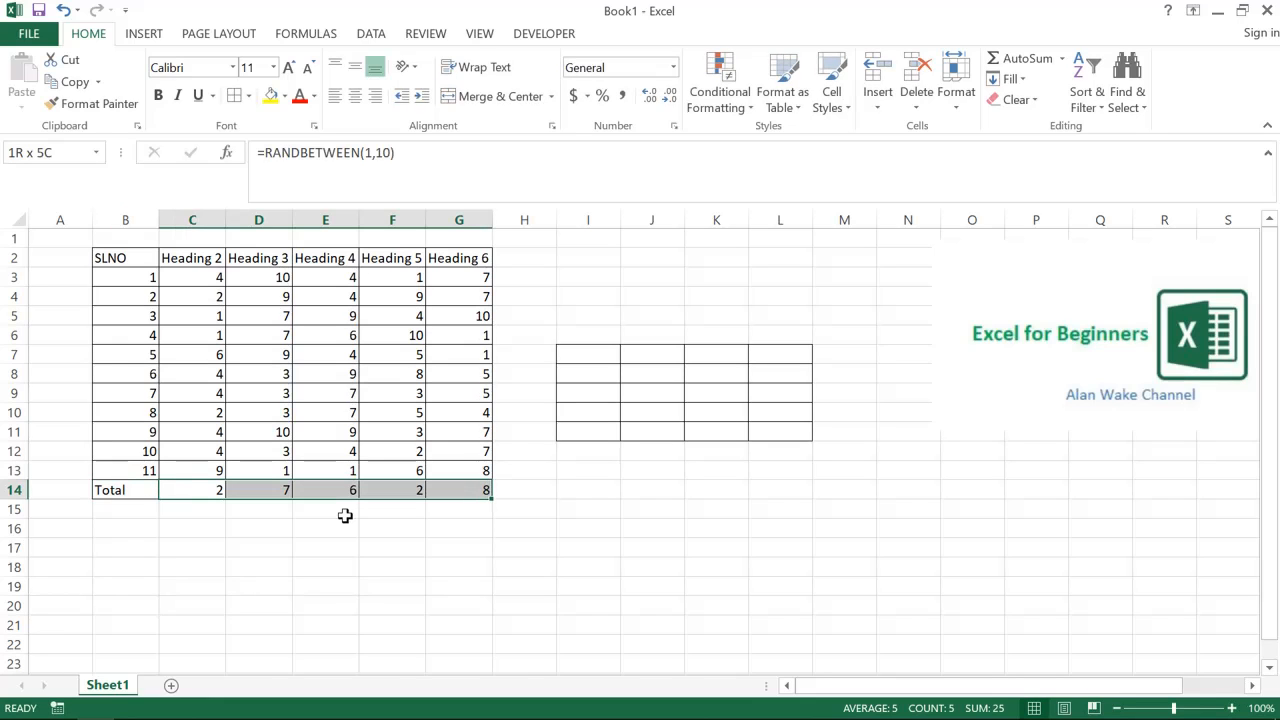
key(Delete)
- Convert the RANDBETWEEN formulas in C3:G13 to fixed values by copying the range and pasting it over itself as values
key(Up)
key(Up)
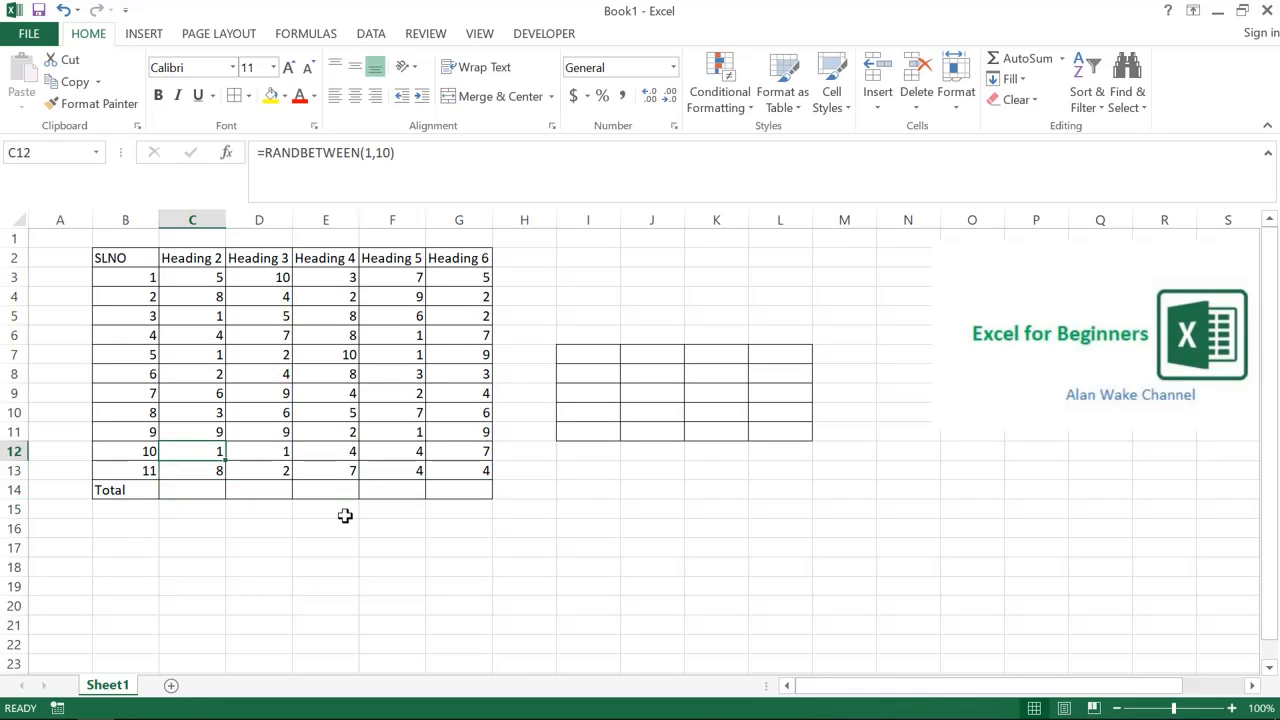
key(Up)
key(Up)
key(Up)
key(Up)
key(Up)
key(Up)
key(Up)
key(Up)
key(Up)
key(Up)
key(Right)
key(Down)
key(Left)
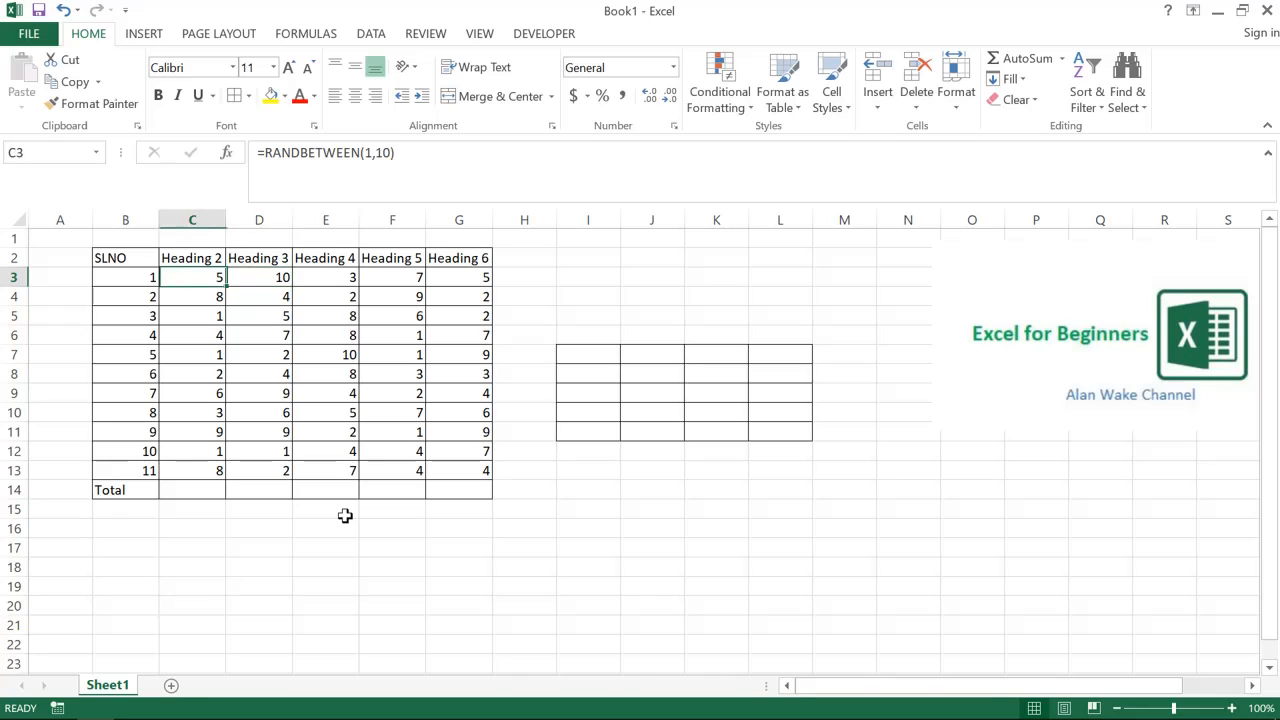
key(Right)
key(Left)
key(shift+Right)
key(shift+Right)
key(shift+Right)
key(shift+Right)
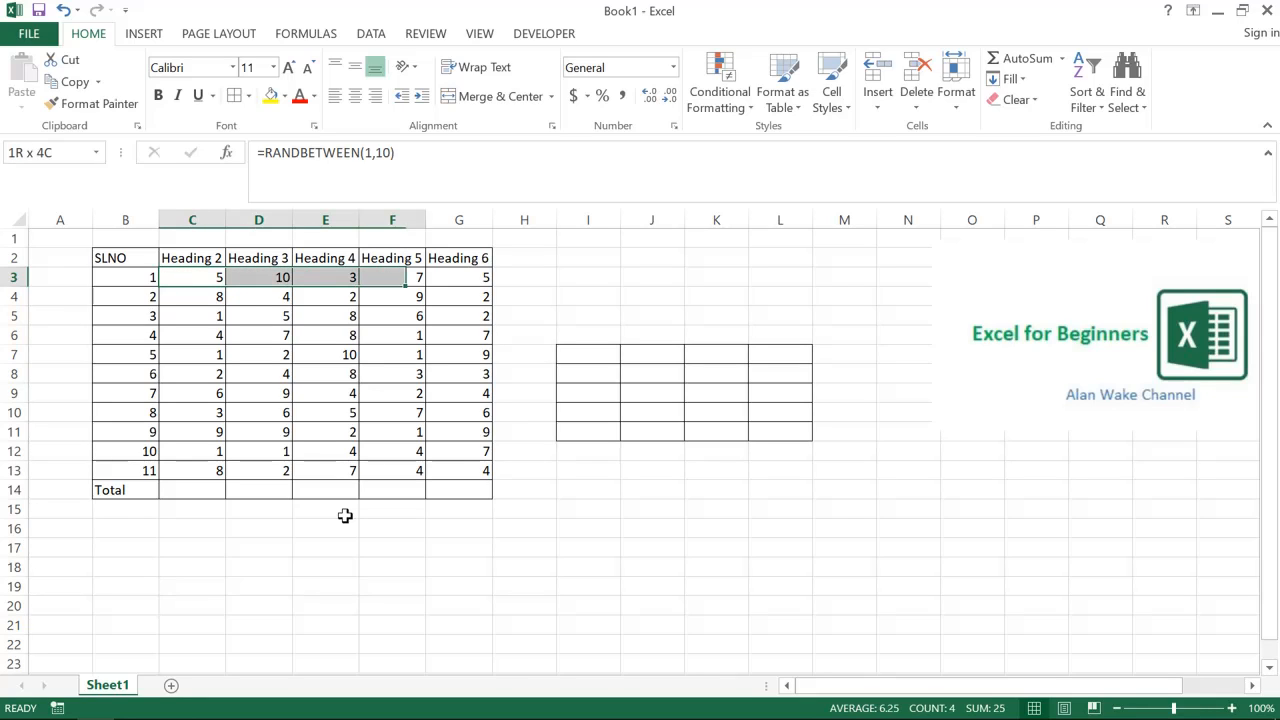
key(shift+Down)
key(shift+Down)
key(shift+Down)
key(shift+Down)
key(shift+Down)
key(shift+Down)
key(shift+Down)
key(shift+Down)
key(shift+Down)
key(shift+Down)
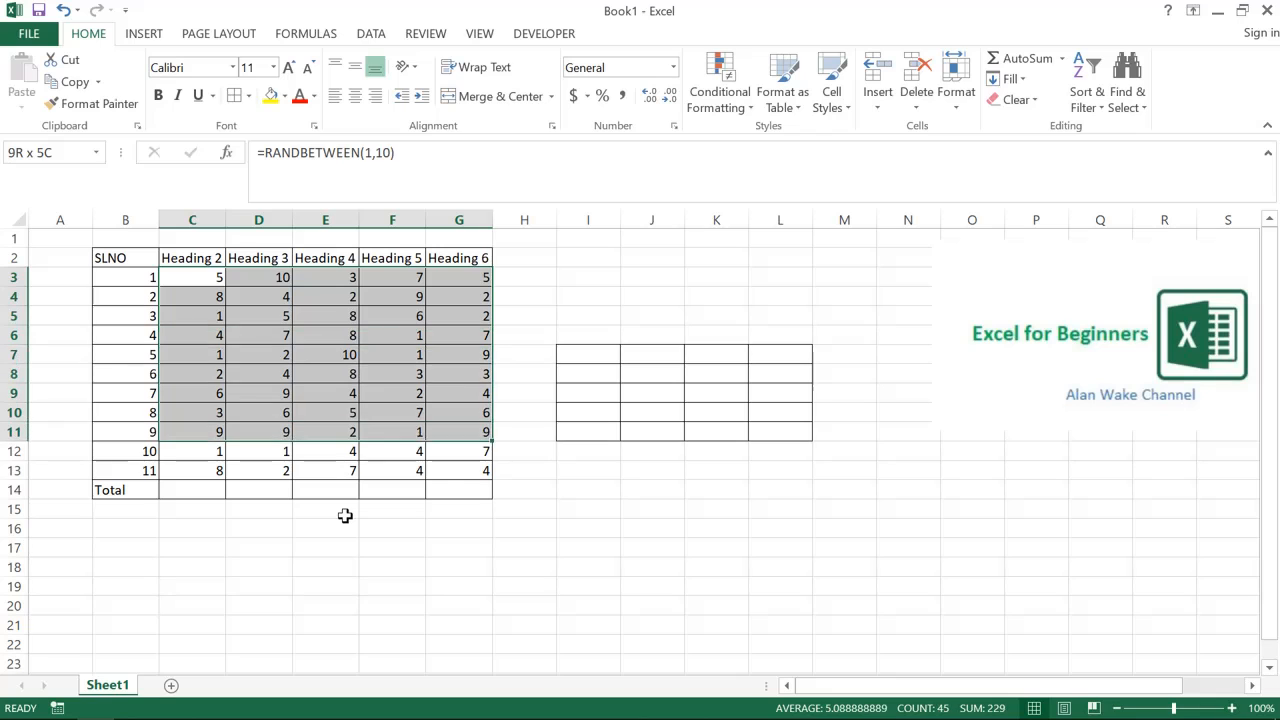
key(ctrl+c)
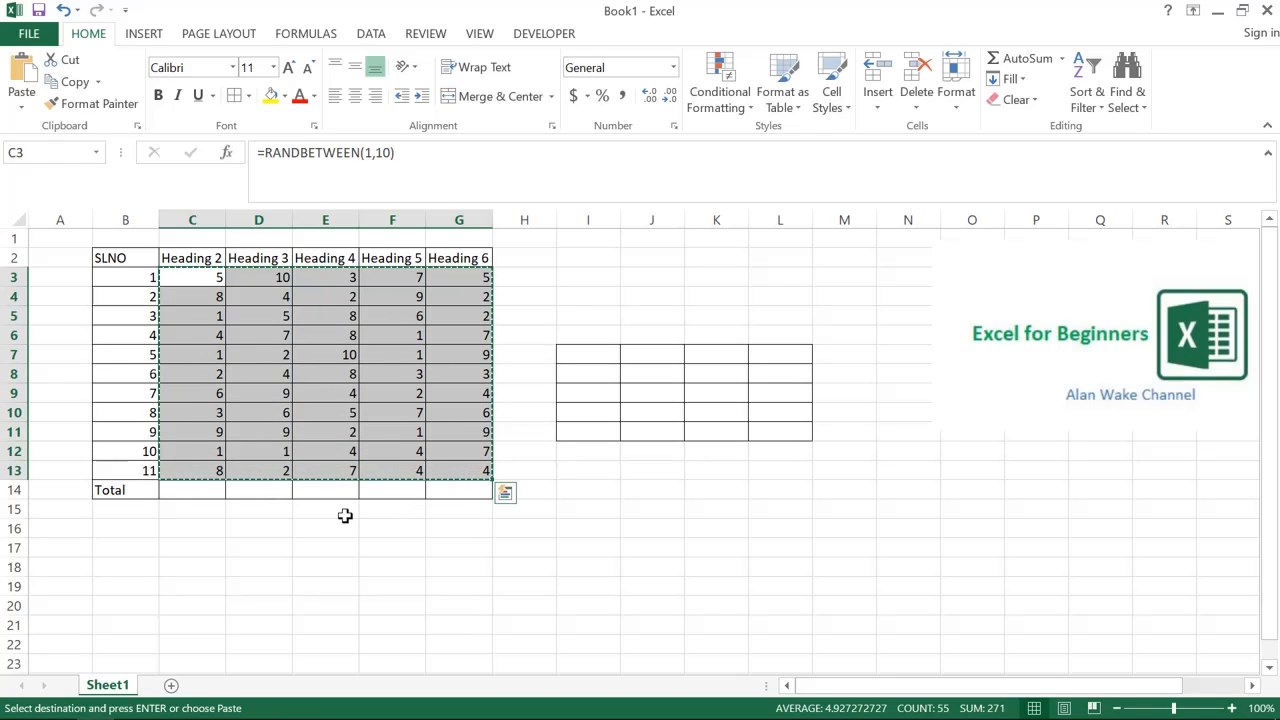
key(alt)
key(h)
key(v)
key(v)
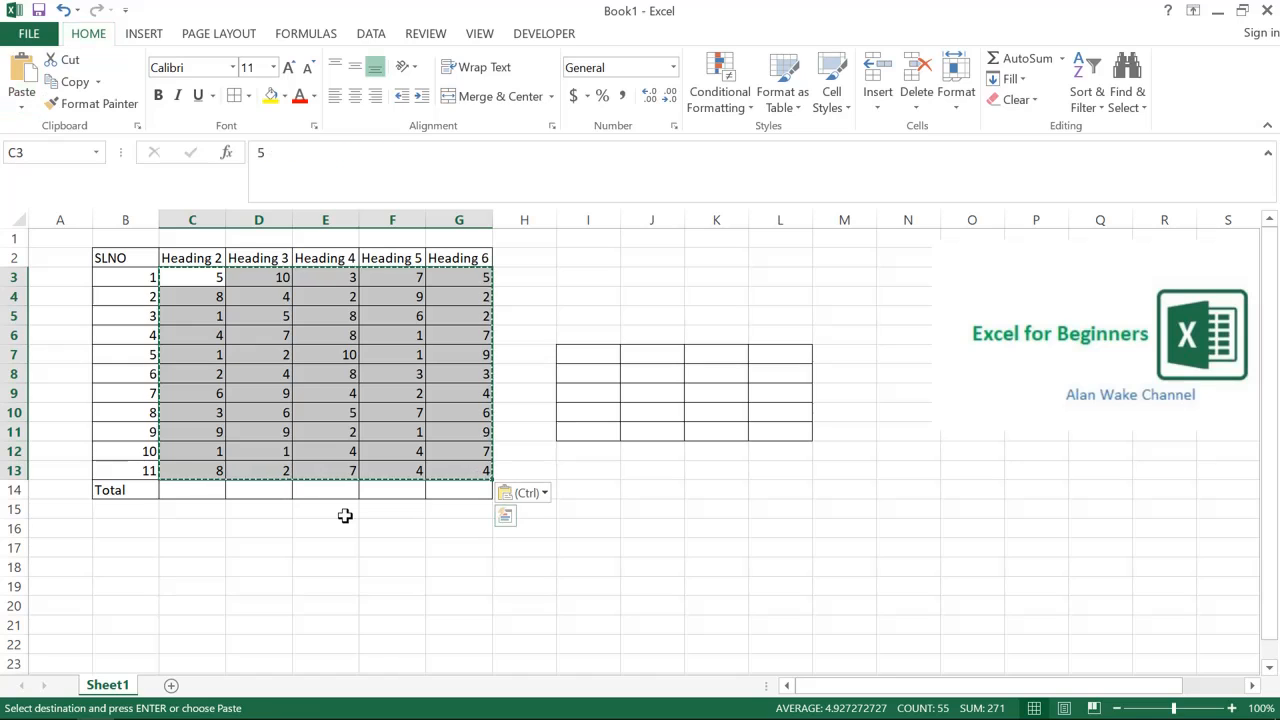
- Exit copy mode and go to the empty Total cell C14 under Heading 2
key(Escape)
key(Down)
key(Down)
key(Down)
key(Down)
key(Down)
key(Down)
key(Down)
key(Down)
key(Down)
key(Down)
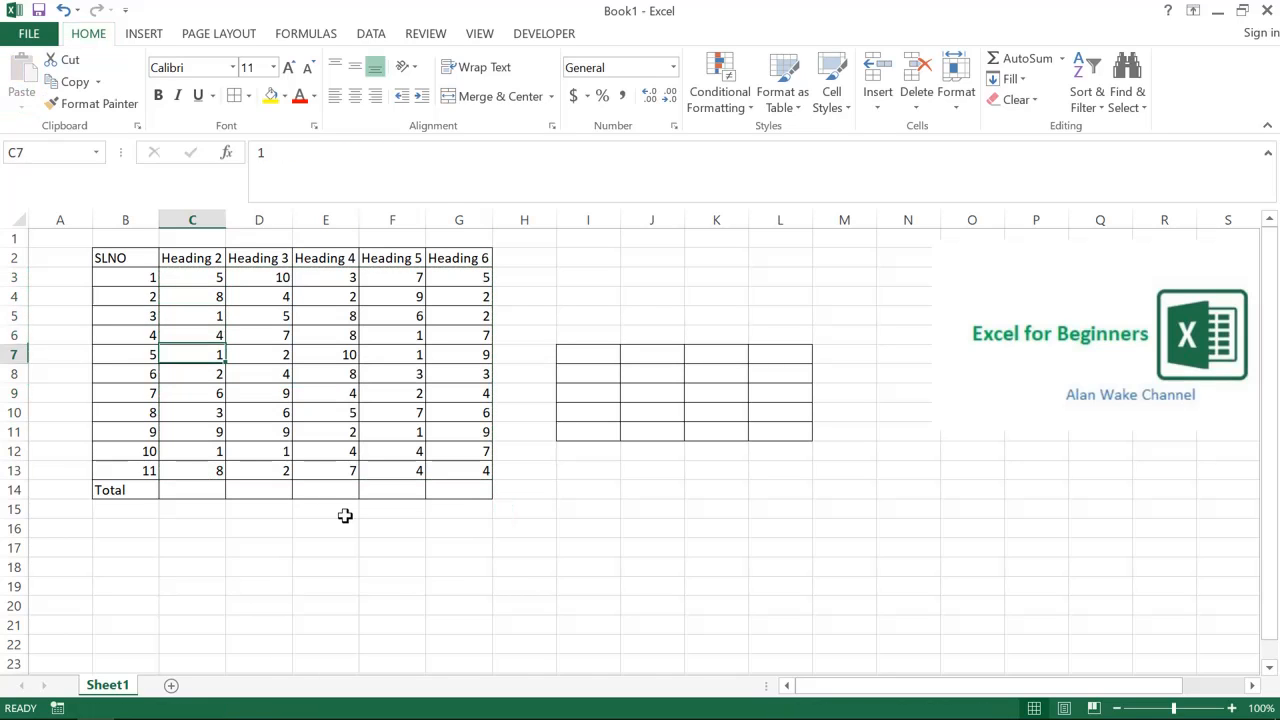
key(Down)
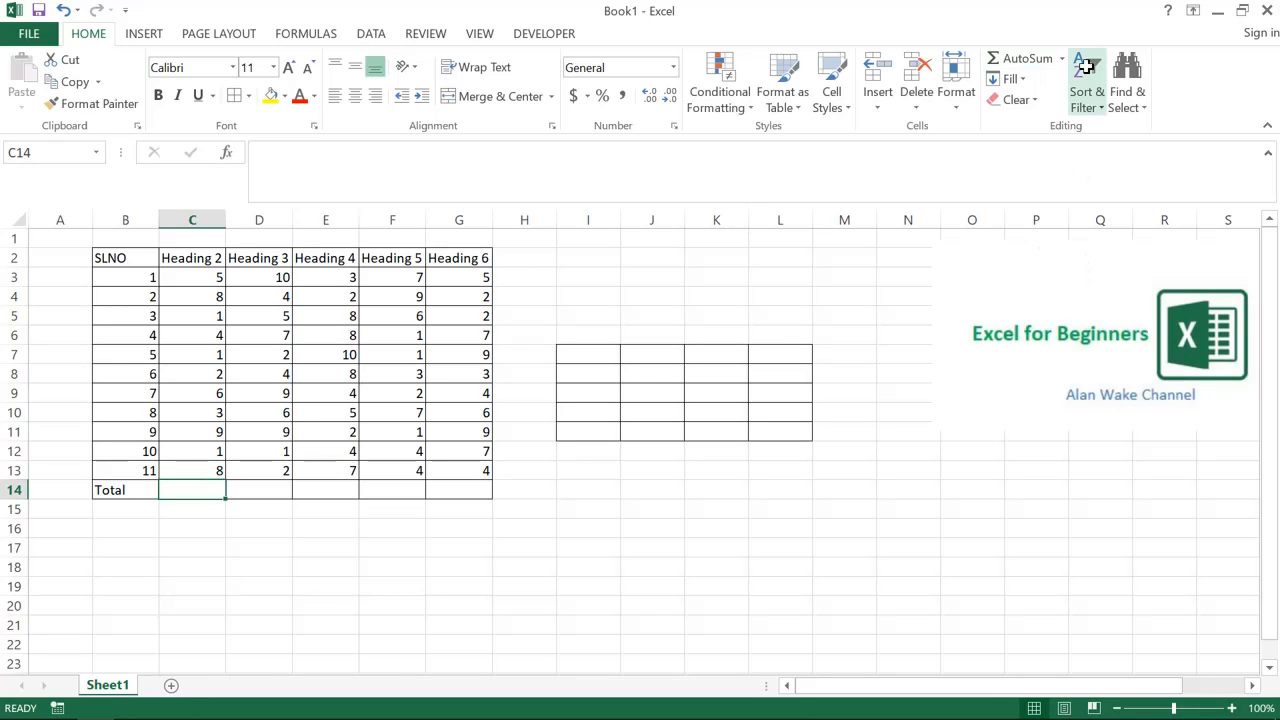
click(1024, 62)
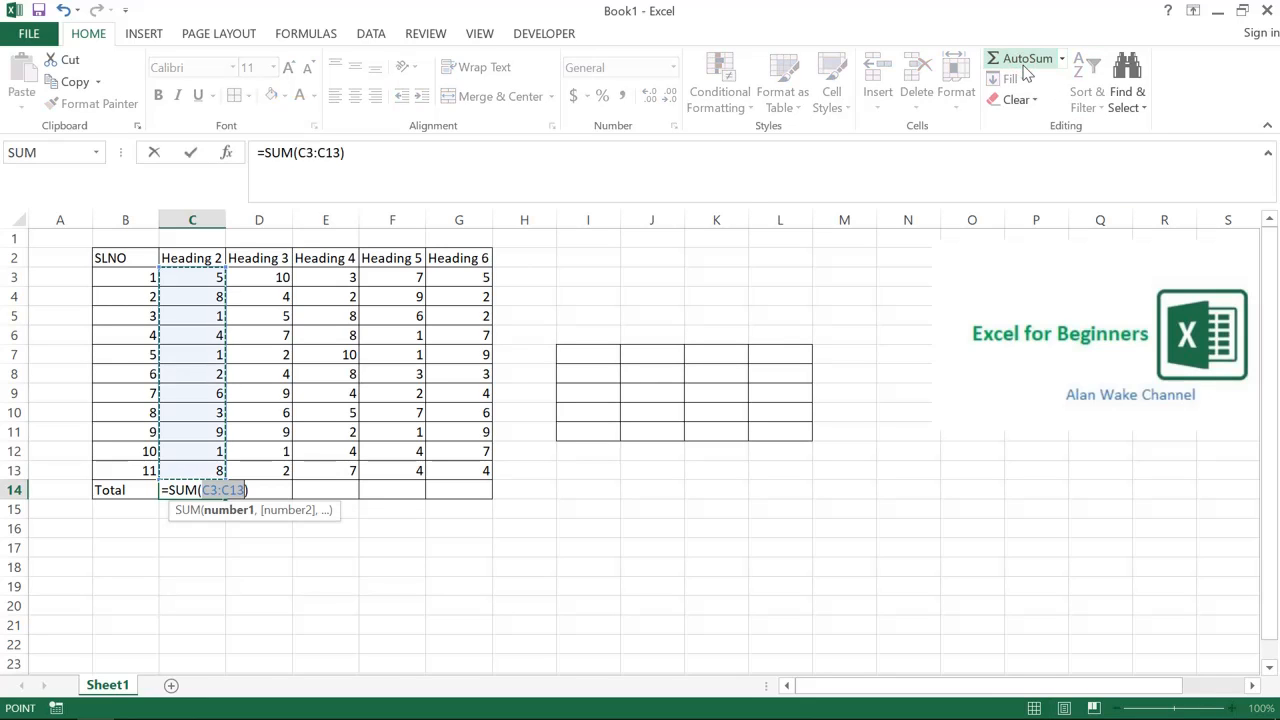
key(Escape)
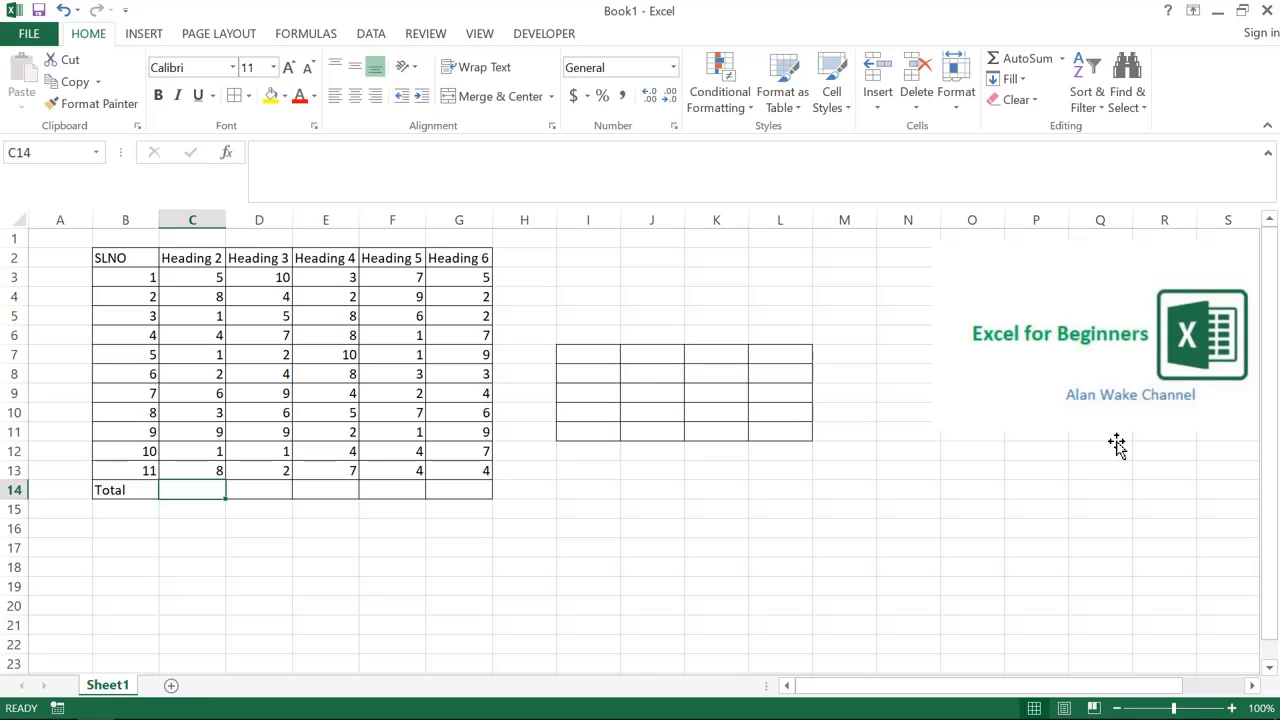
key(Right)
key(Left)
key(alt+equal)
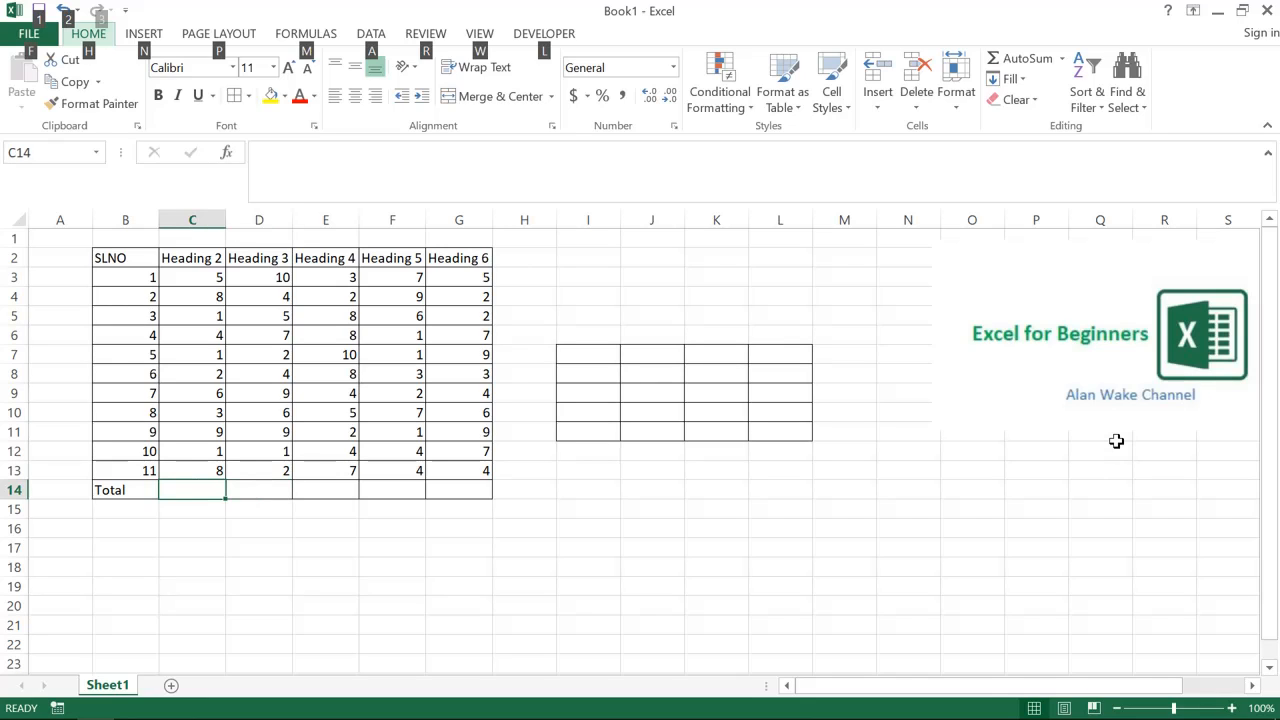
- Total the Heading 2 column in C14 with AutoSum, using the formula =SUM(C3:C13)
key(alt)
key(h)
key(u)
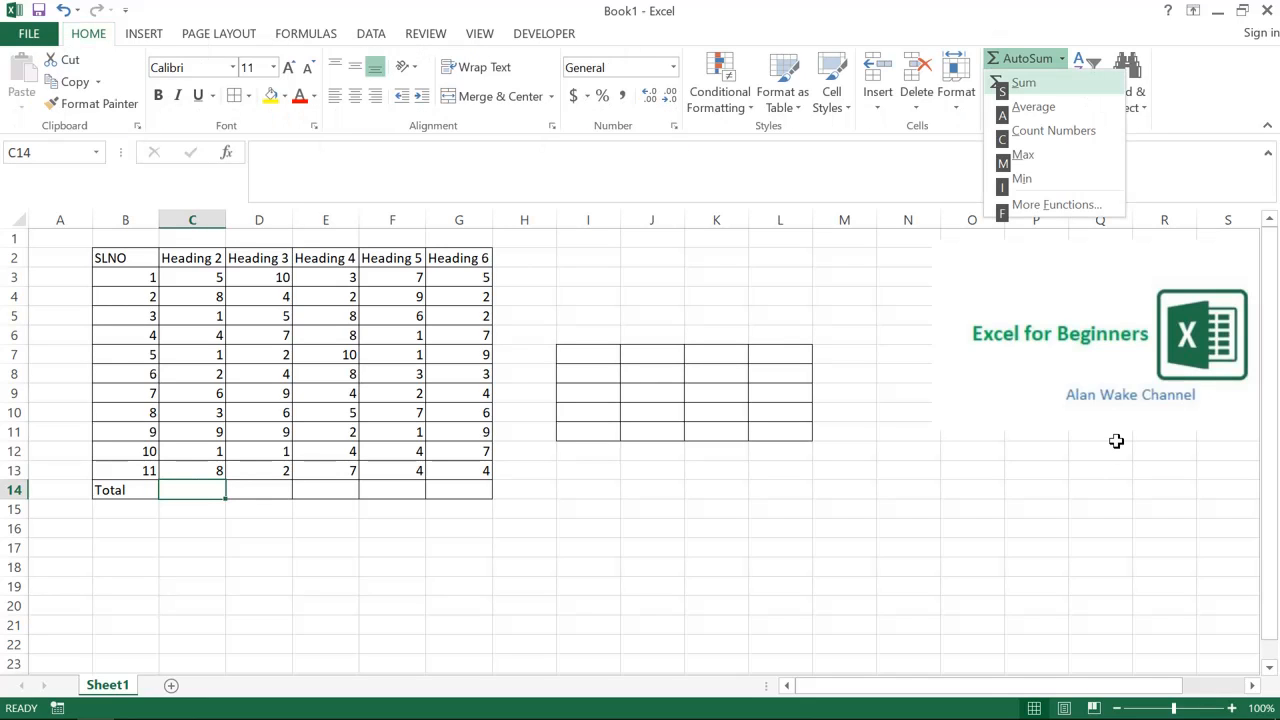
key(s)
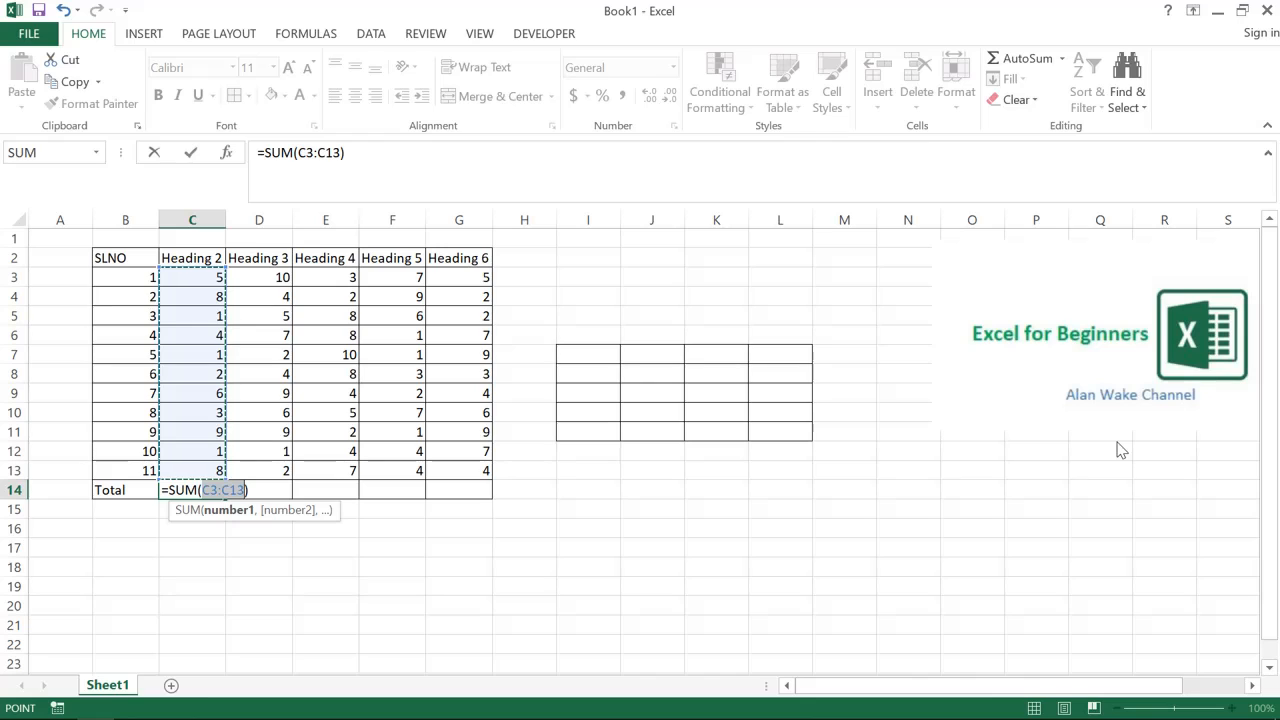
key(Return)
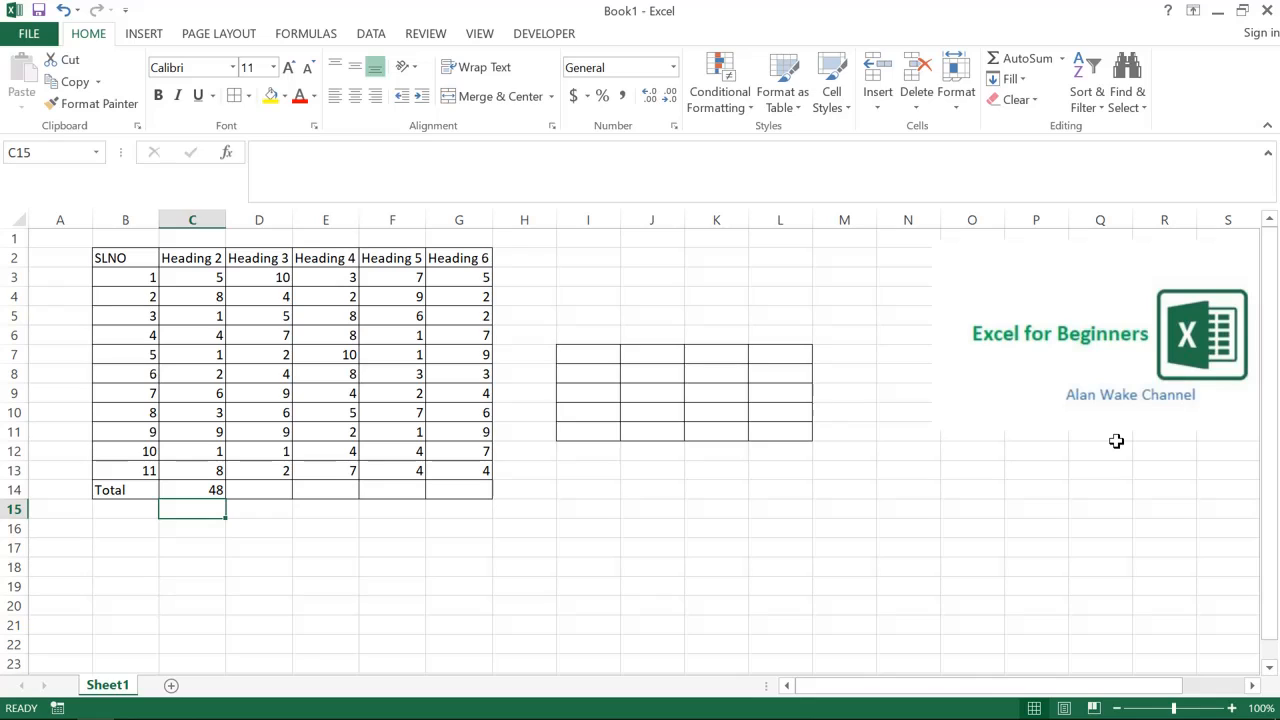
- Fill the SUM formula from C14 rightward across the Total row through G14
key(Up)
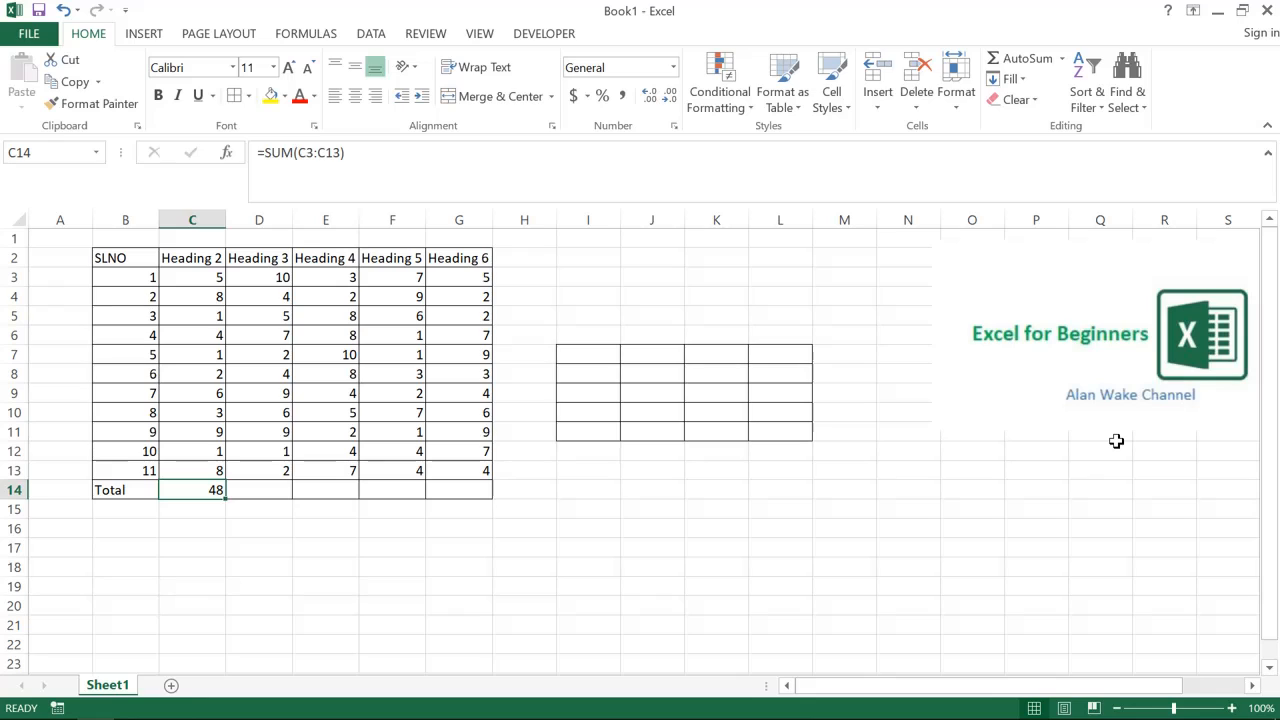
key(shift+Right)
key(shift+Right)
key(shift+Right)
key(shift+Right)
key(shift+Right)
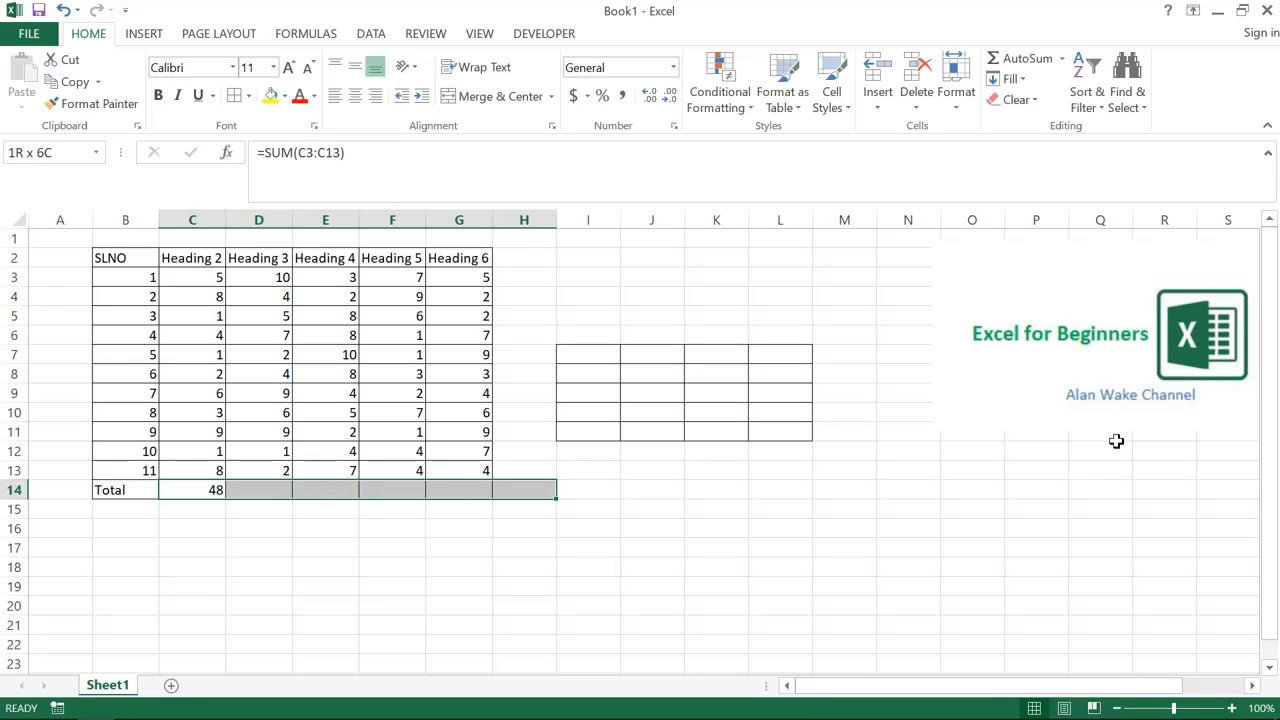
key(shift+Left)
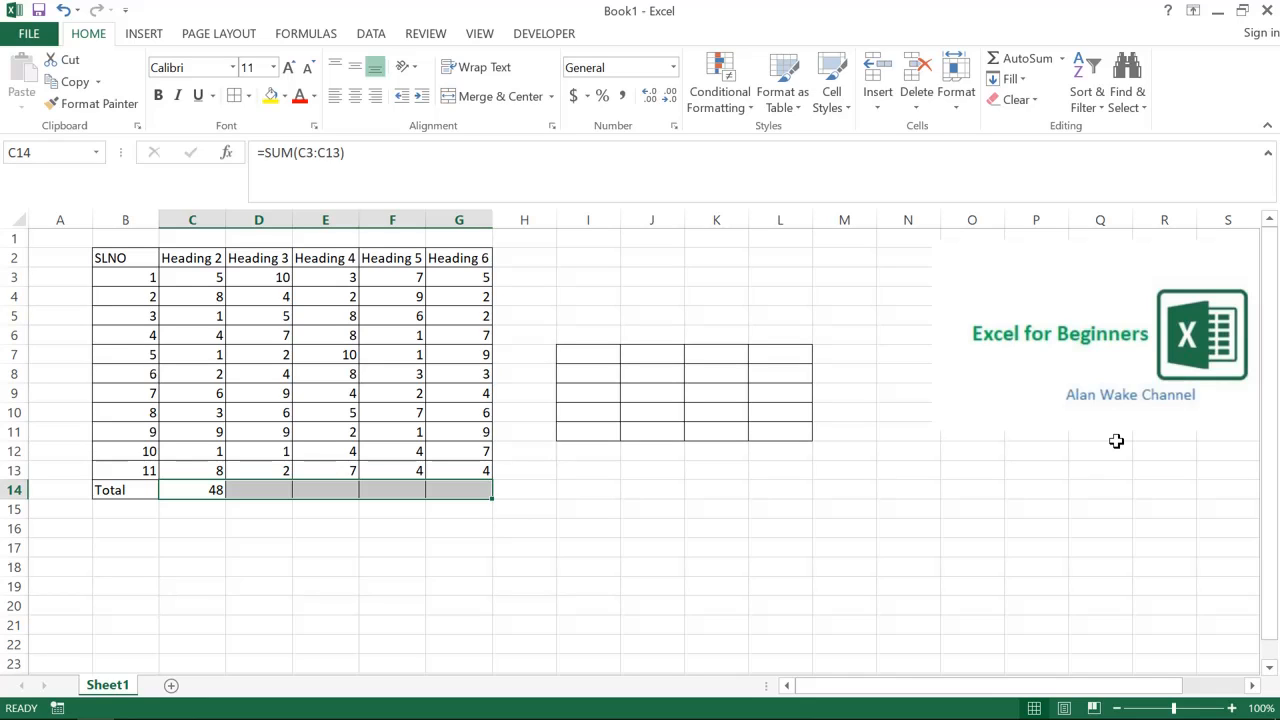
key(shift+Left)
key(shift+Left)
key(shift+Left)
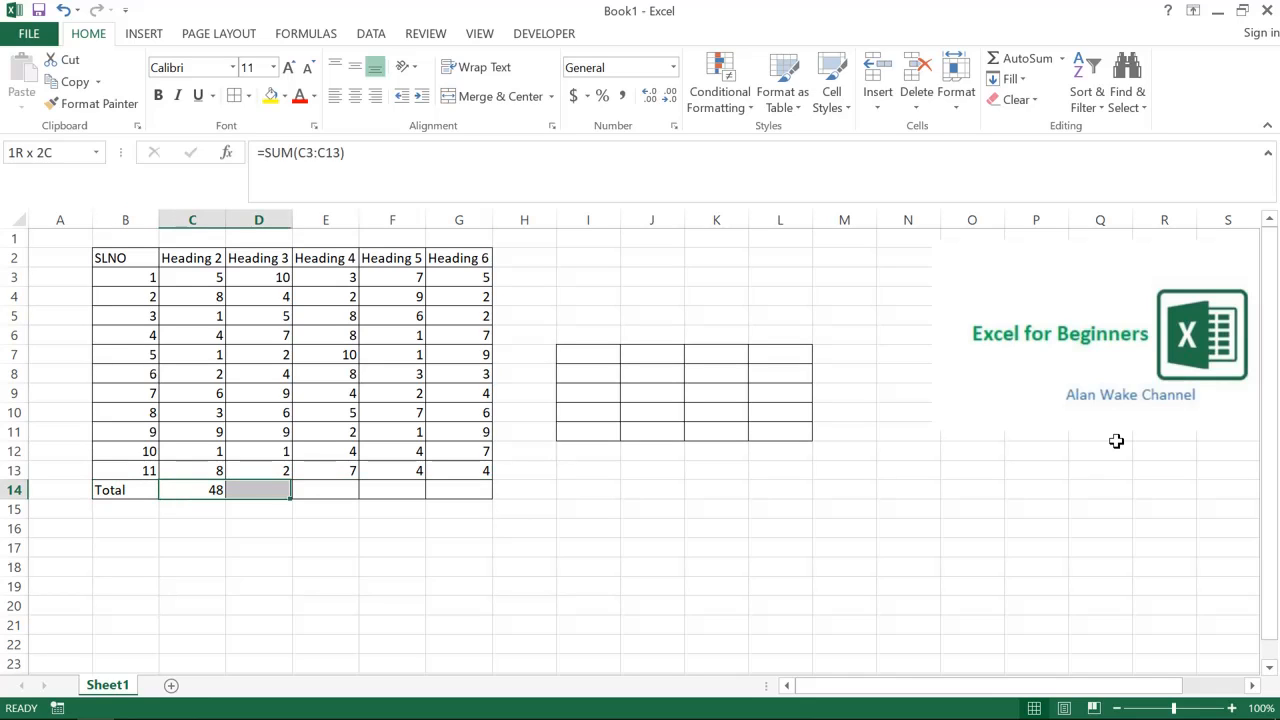
key(shift+Right)
key(shift+Right)
key(shift+Right)
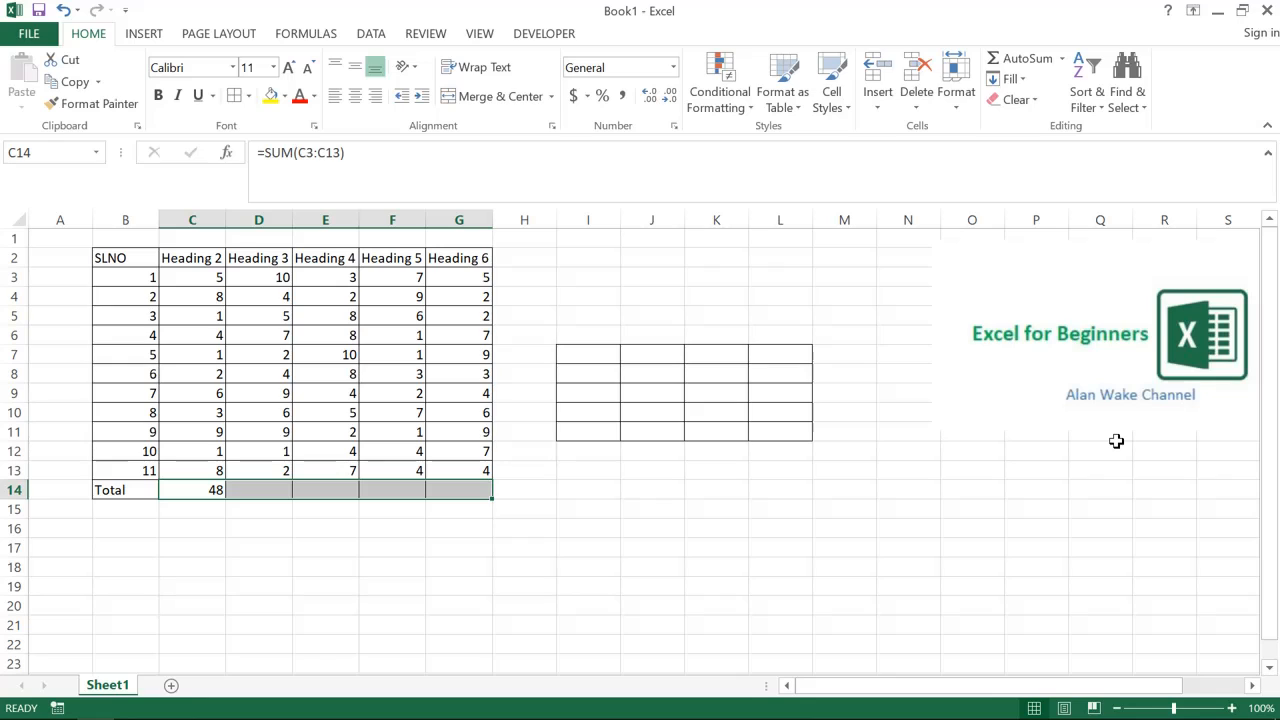
key(ctrl+r)
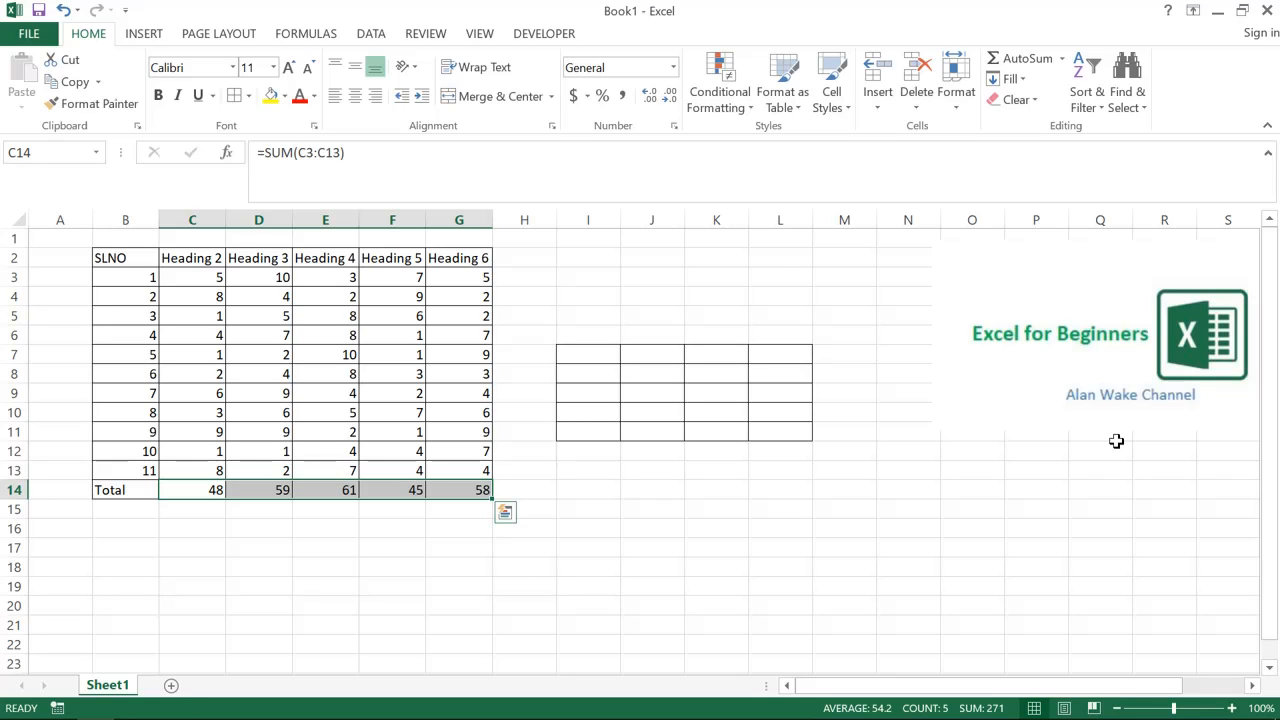
- Check the SUM formulas in each cell of the Total row from C14 to G14
key(Left)
key(Right)
key(Right)
key(Right)
key(Right)
key(Right)
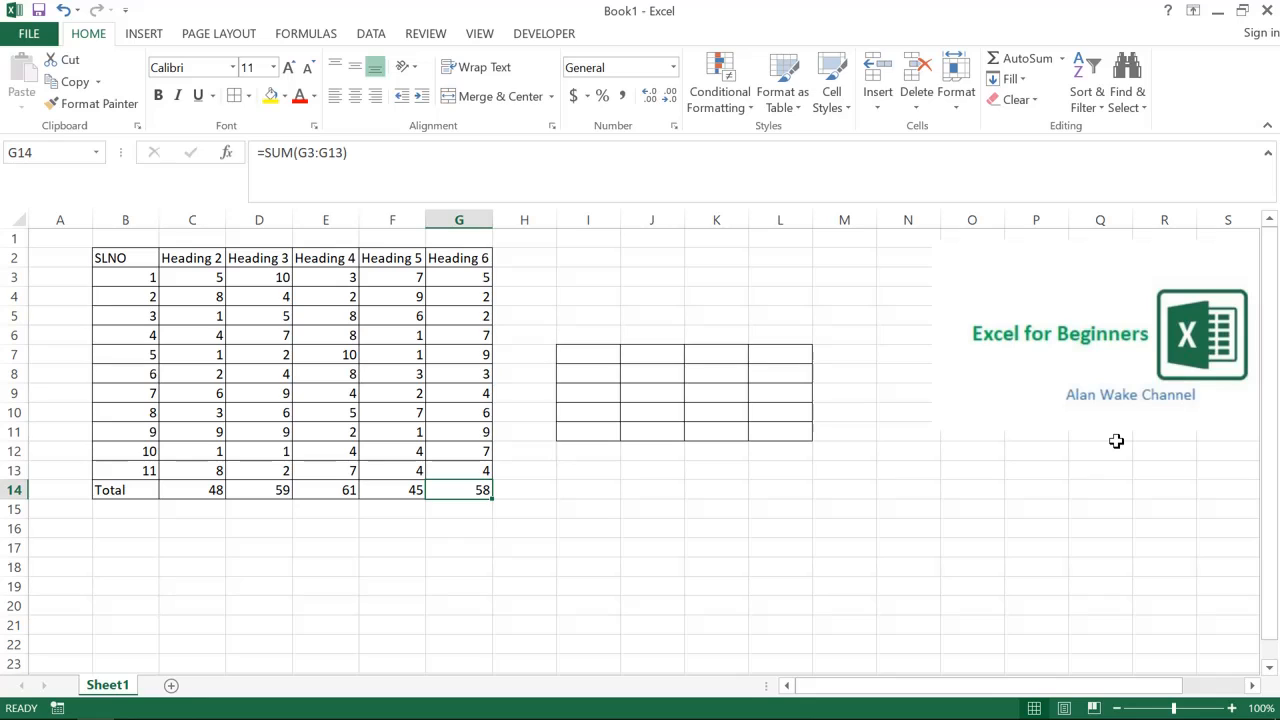
key(Left)
key(Left)
key(Left)
key(Left)
- Fill cell C15 down from the cell above and delete the copied contents
key(Down)
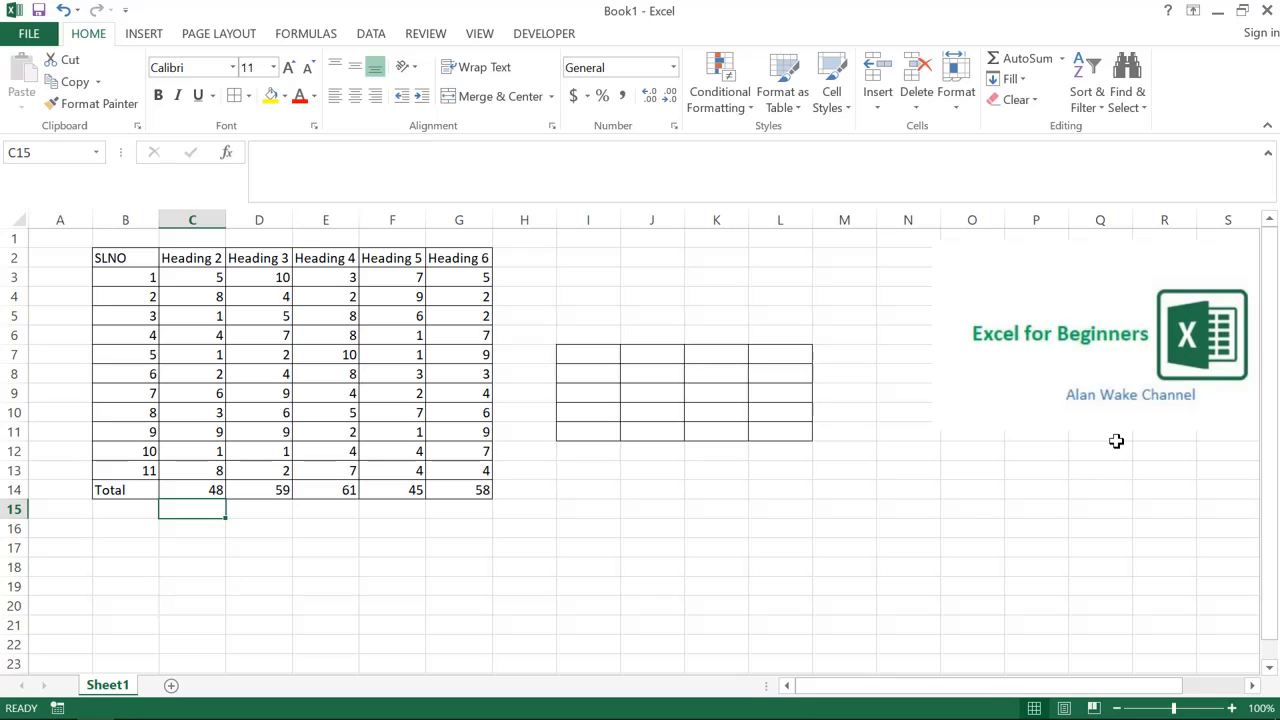
key(ctrl+d)
key(Delete)
key(Up)
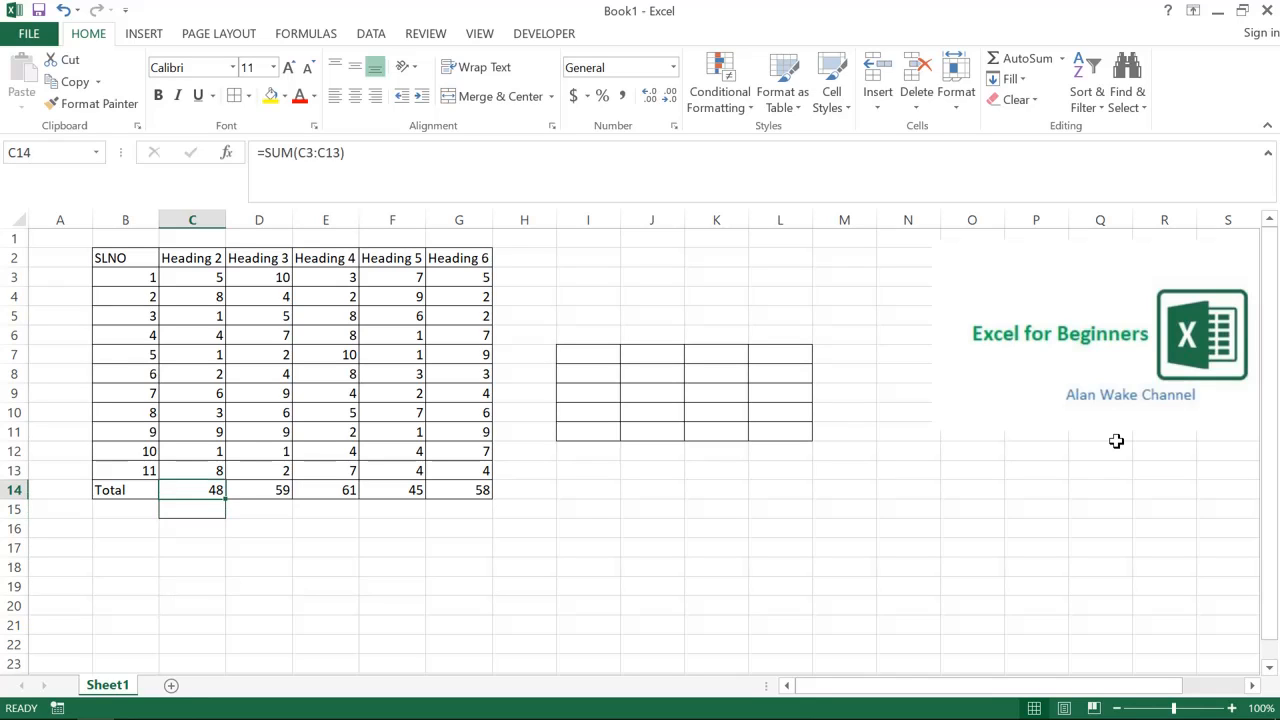
- Go to the SLNO header in cell B2
key(ctrl+Up)
key(Left)
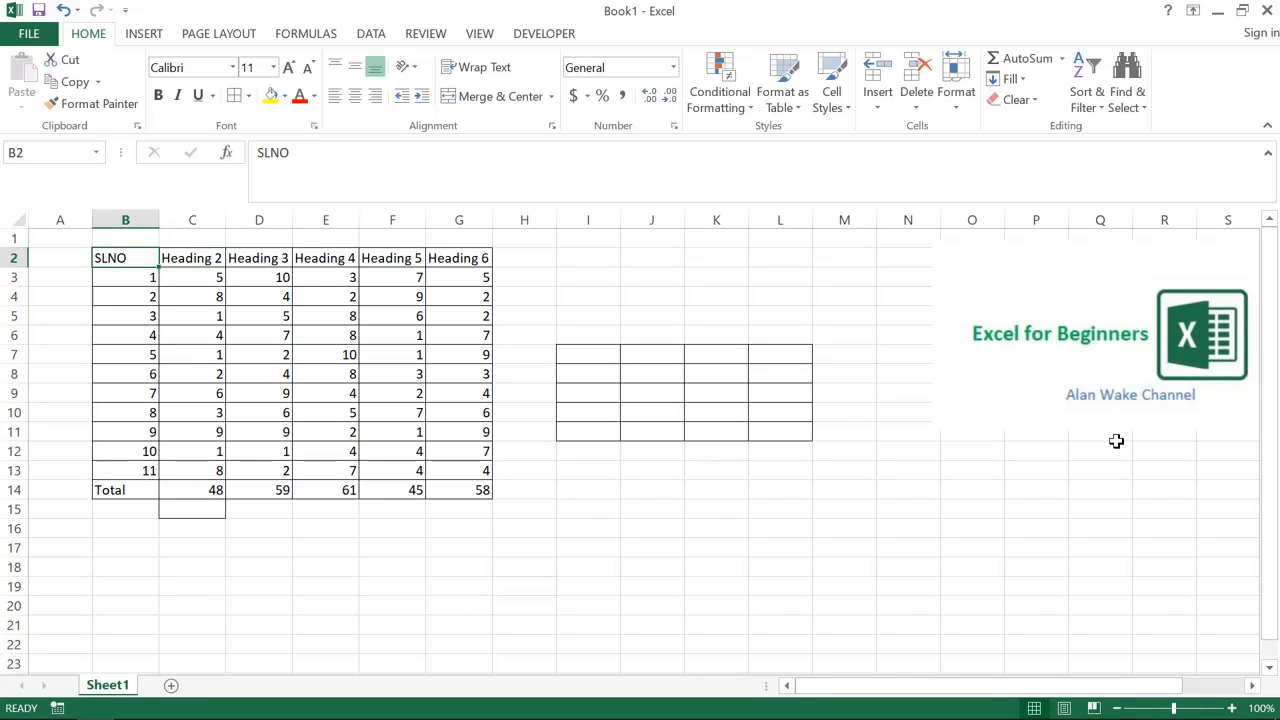